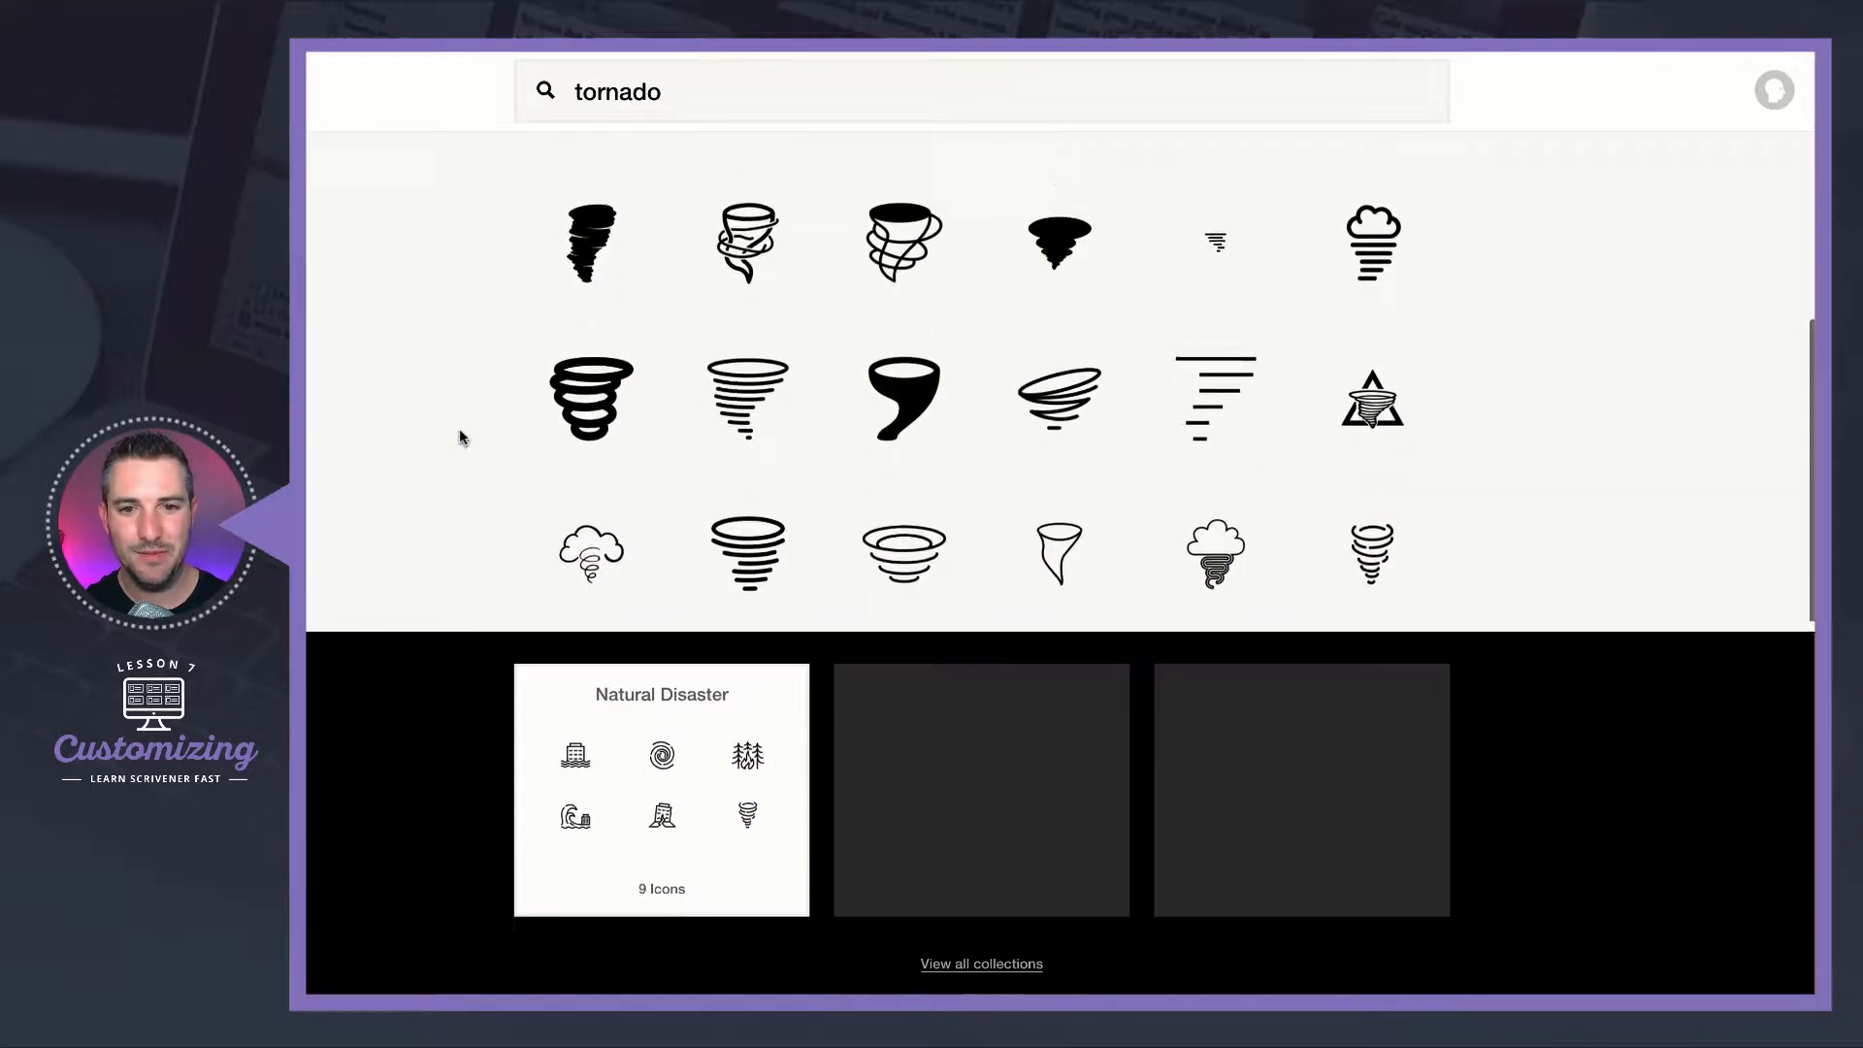
- Browse the tornado results and open the icon made of solid black offset bars, second in the second row
scroll(460, 437, "up", 5)
scroll(461, 440, "up", 3)
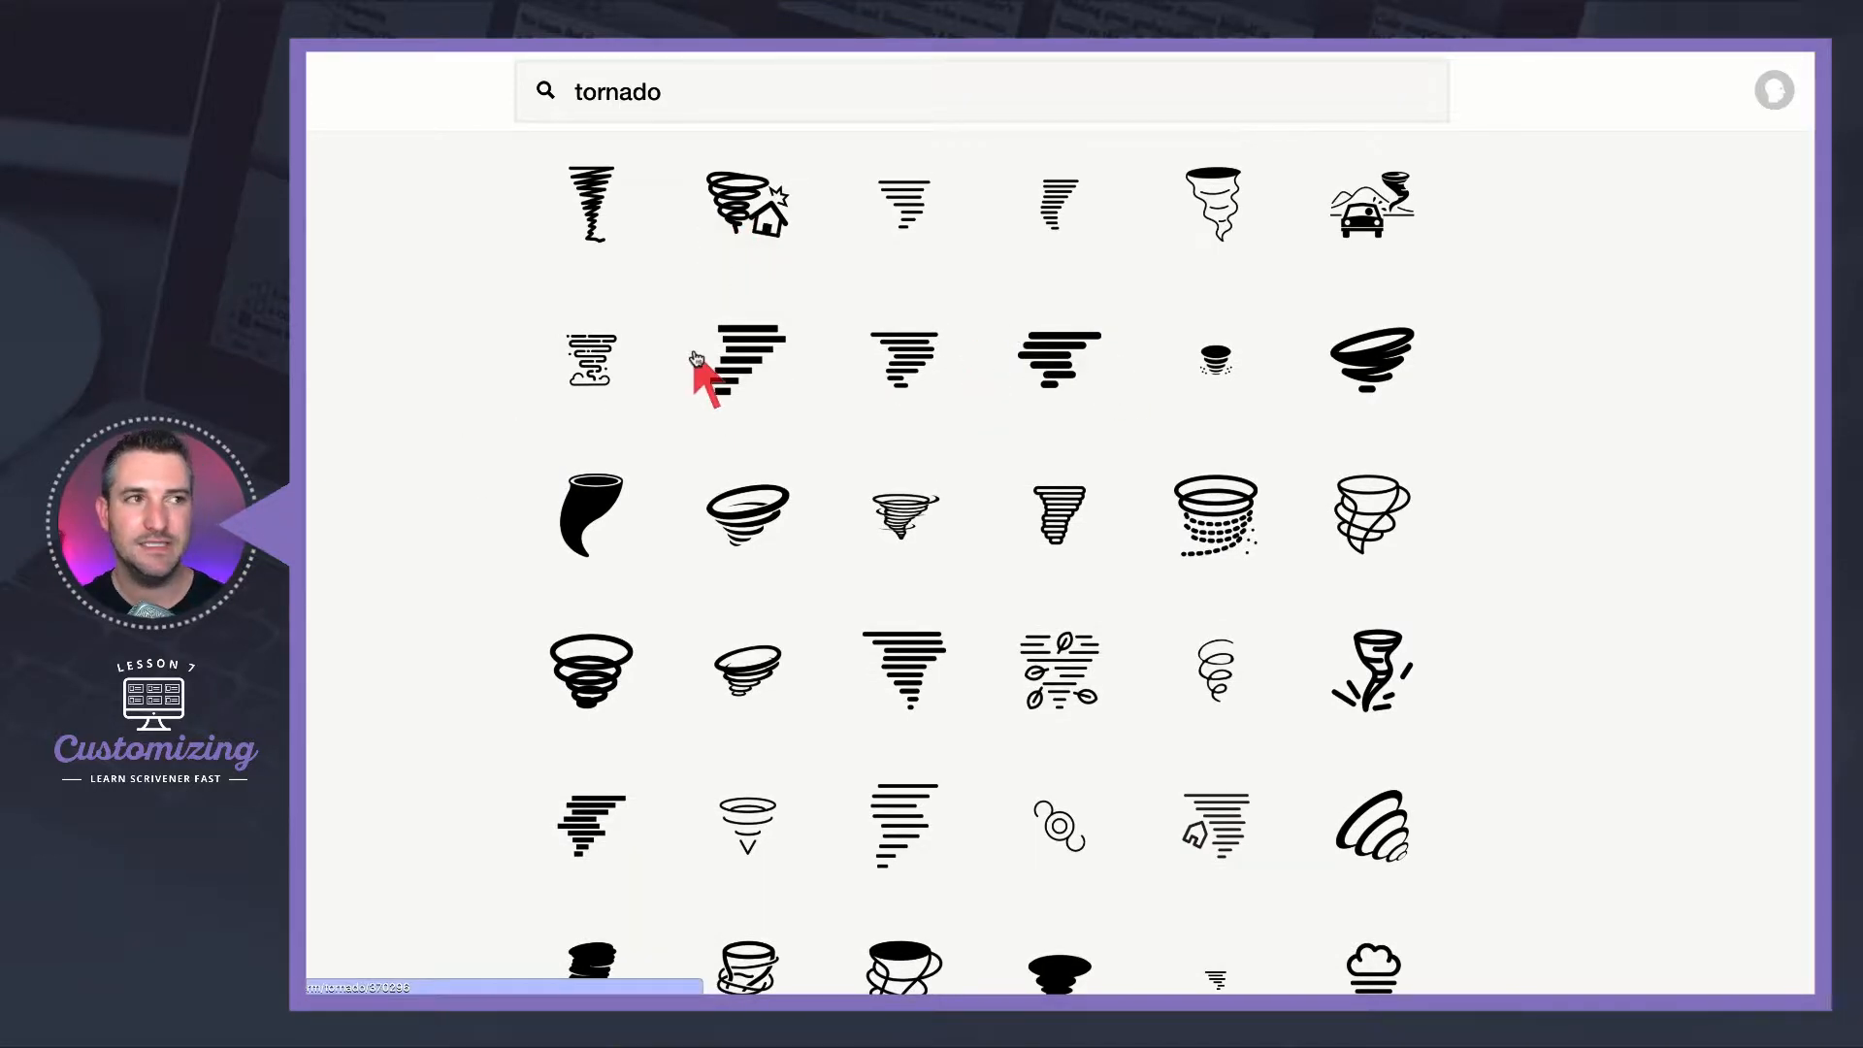
key("super+Tab")
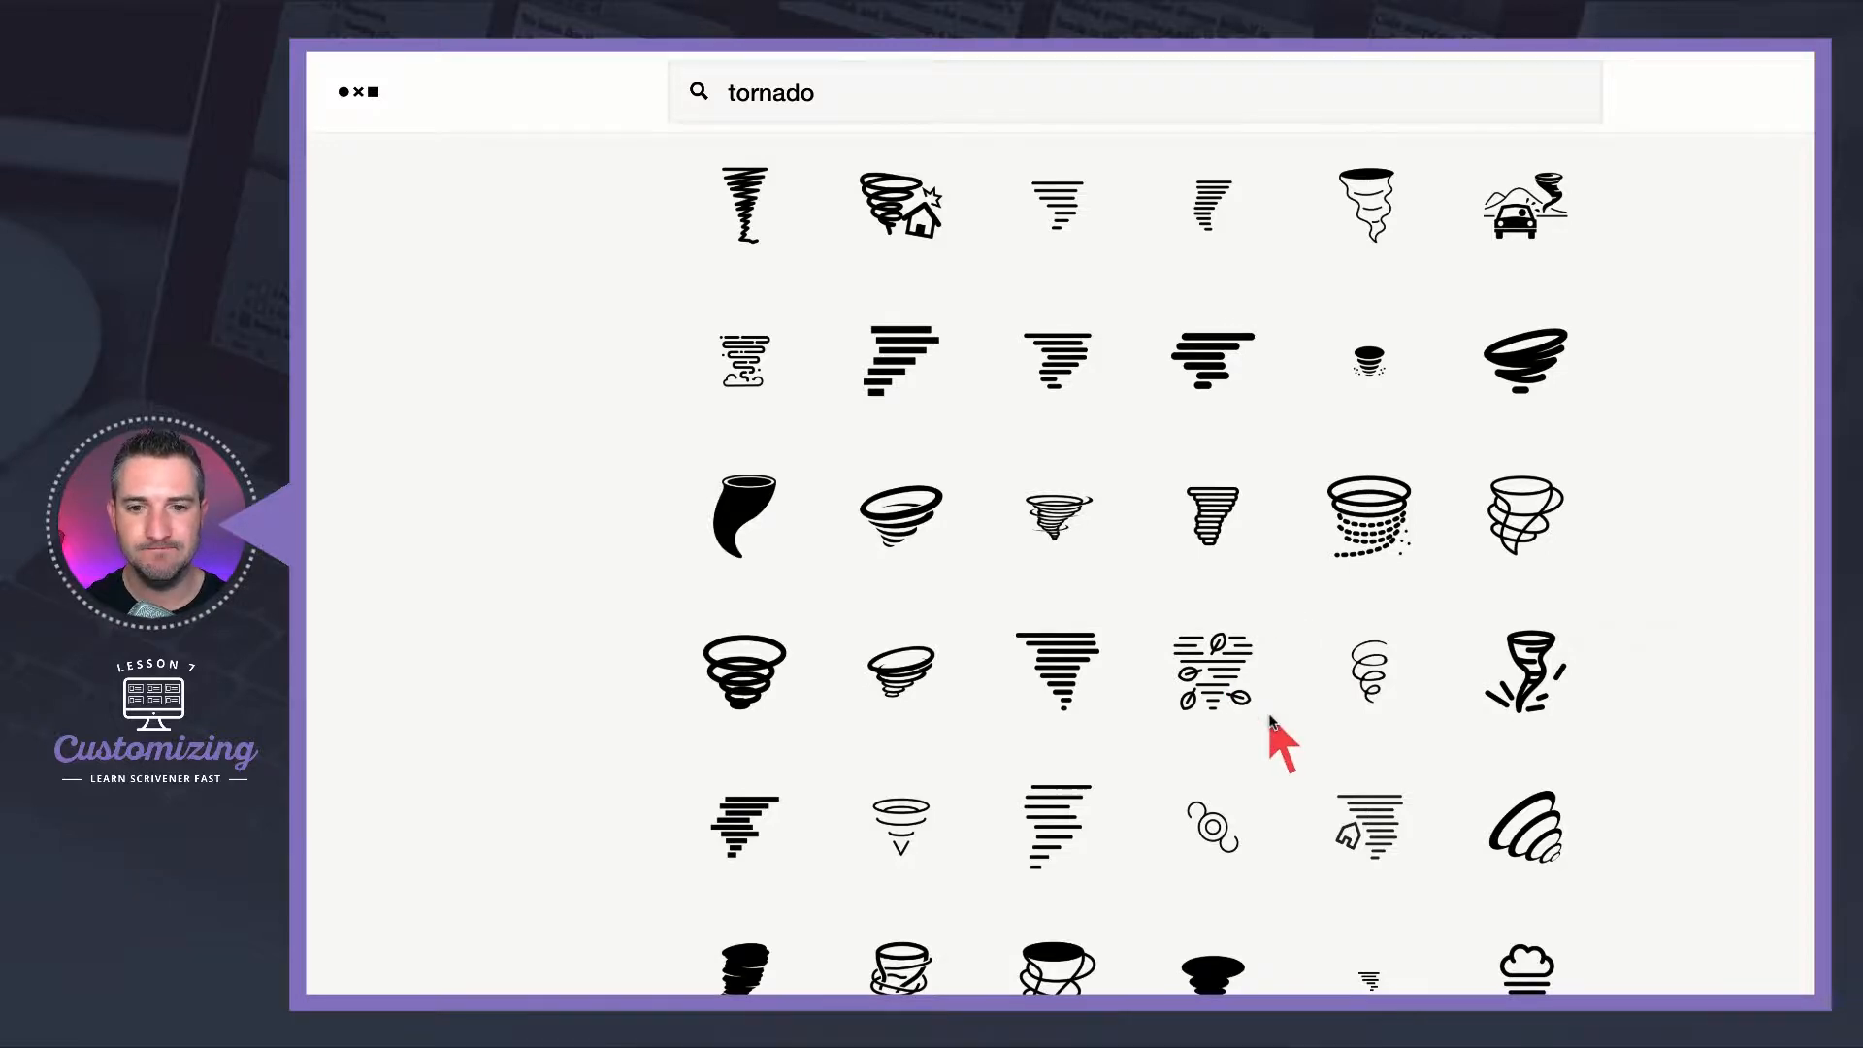
scroll(1272, 721, "down", 5)
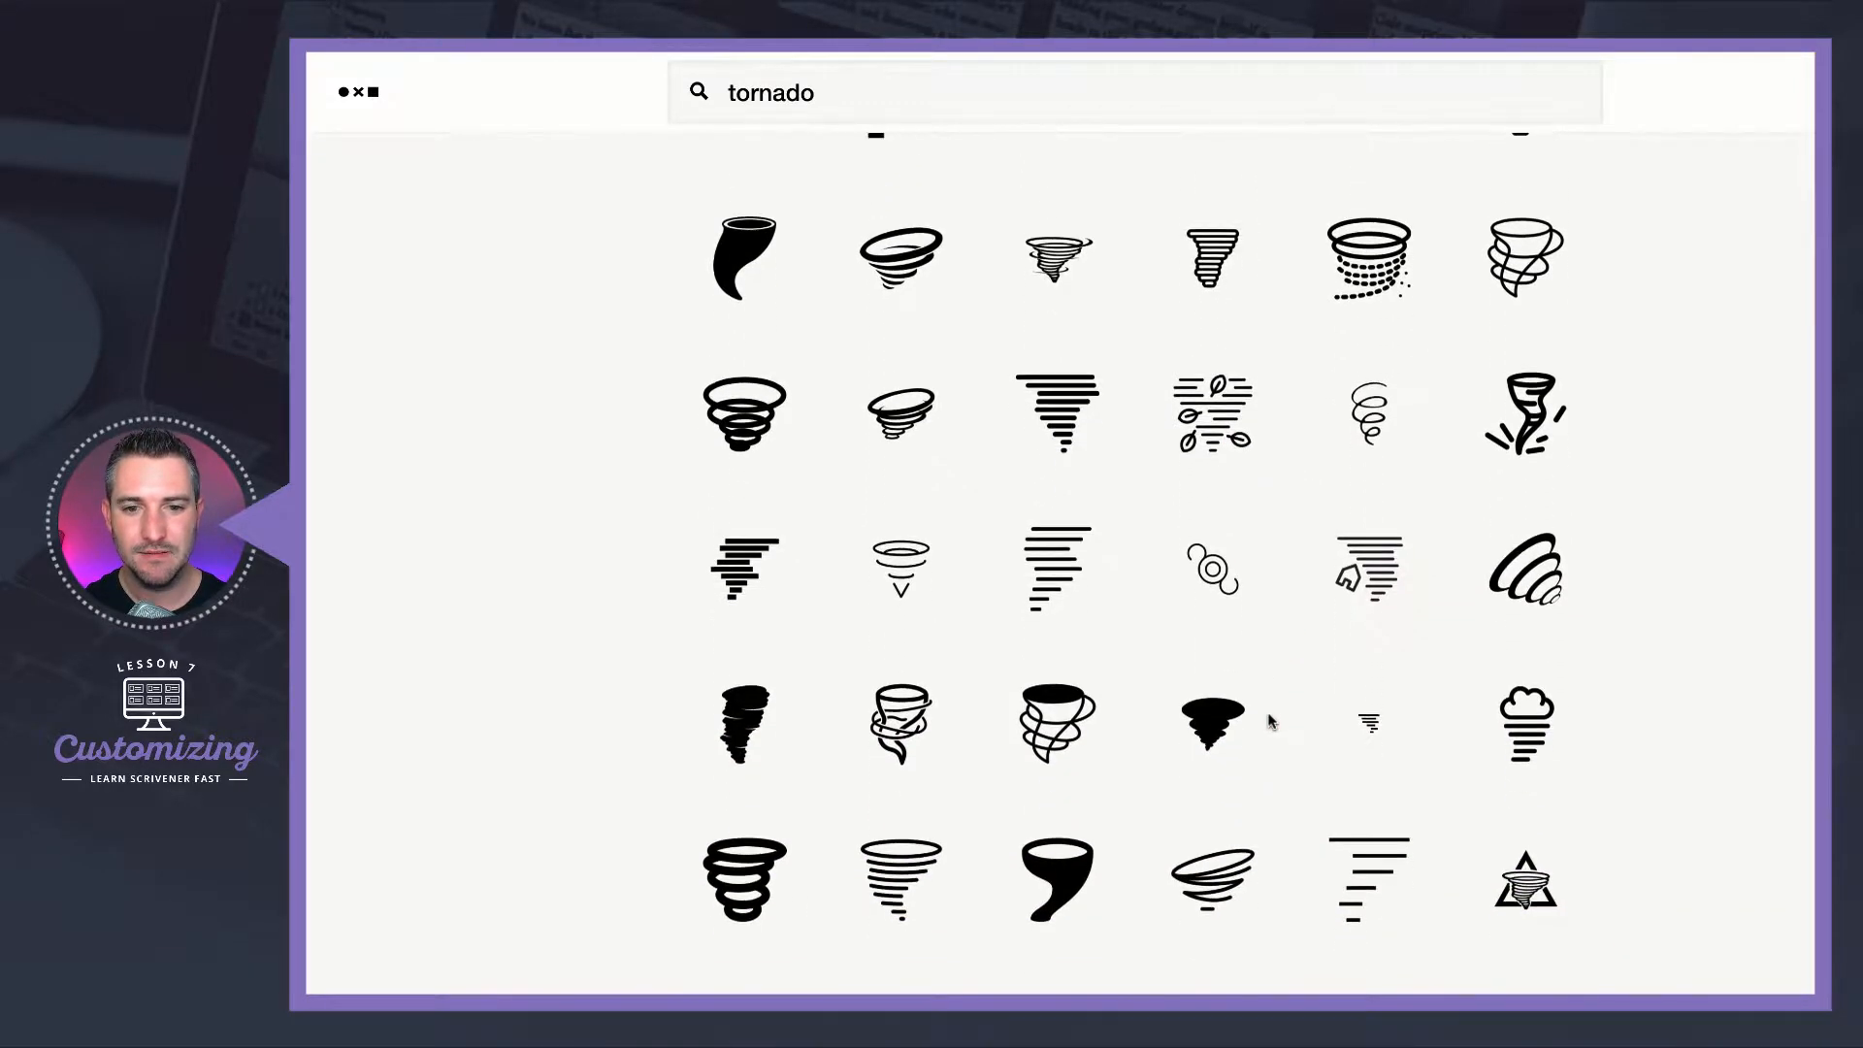
scroll(1272, 721, "up", 5)
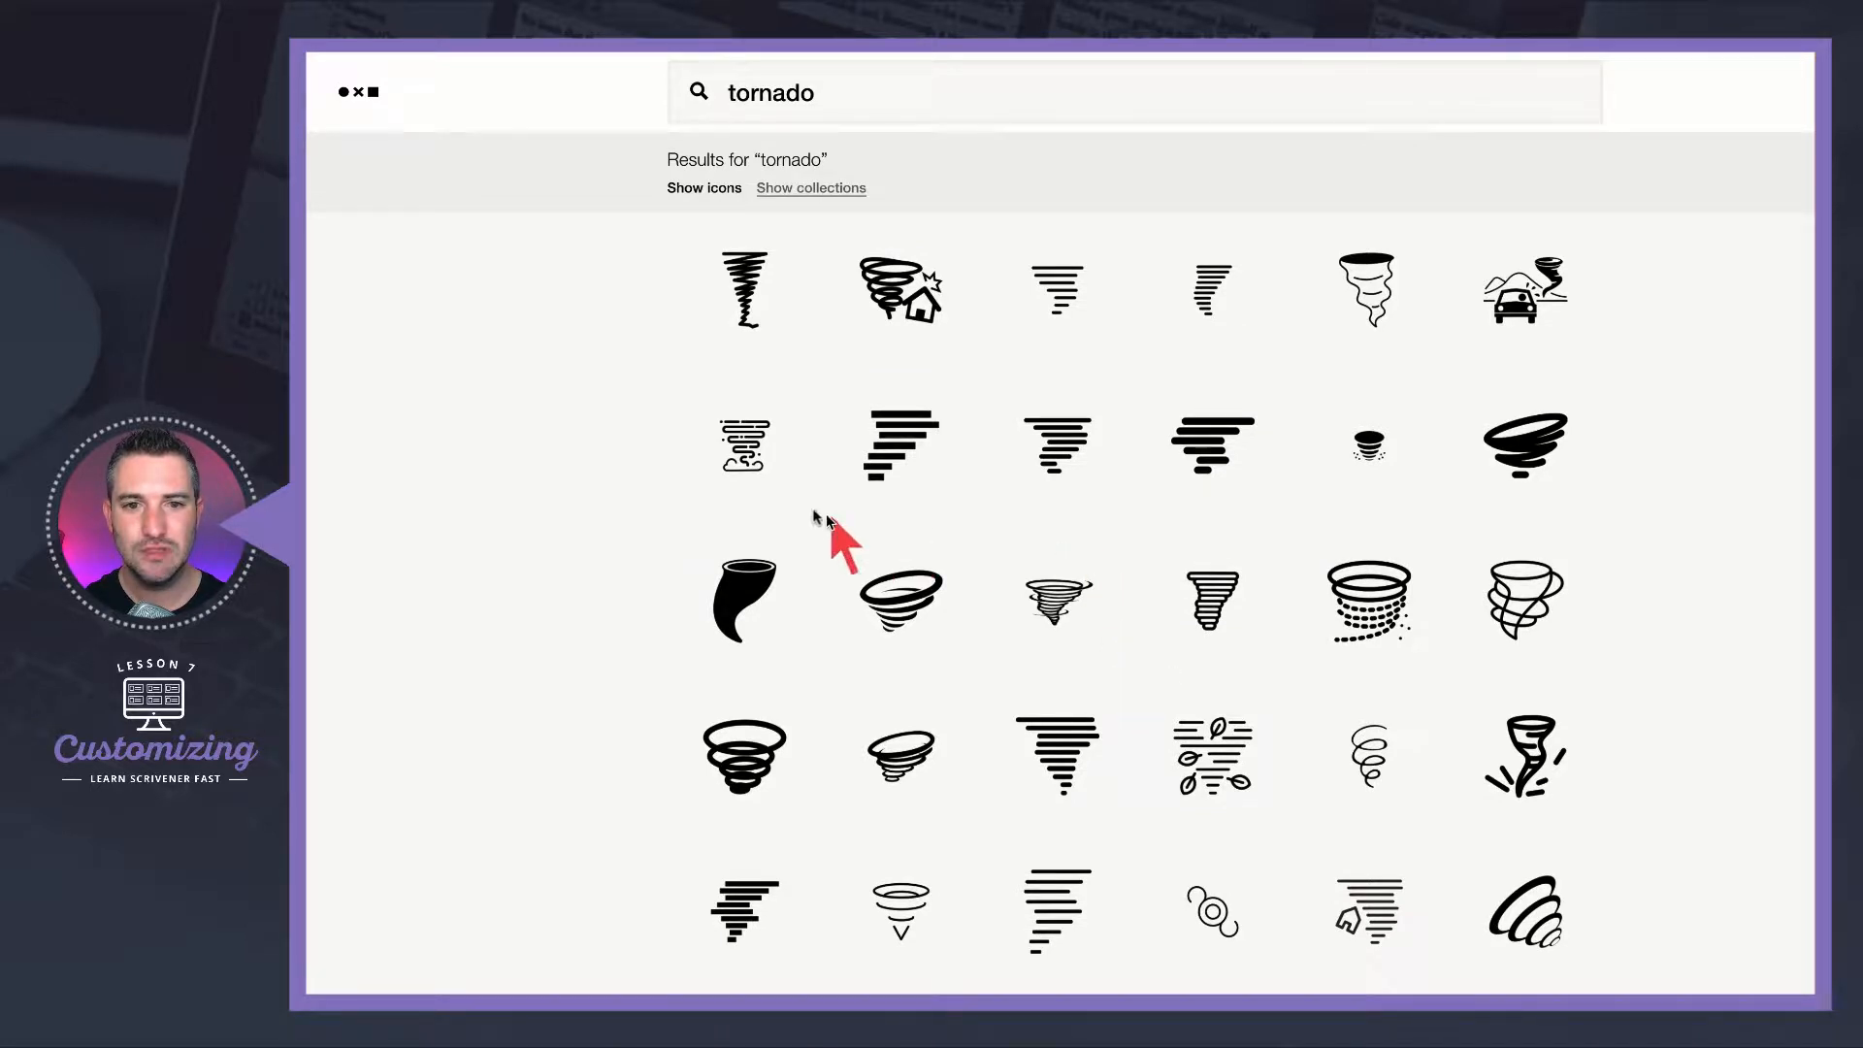
left_click(899, 443)
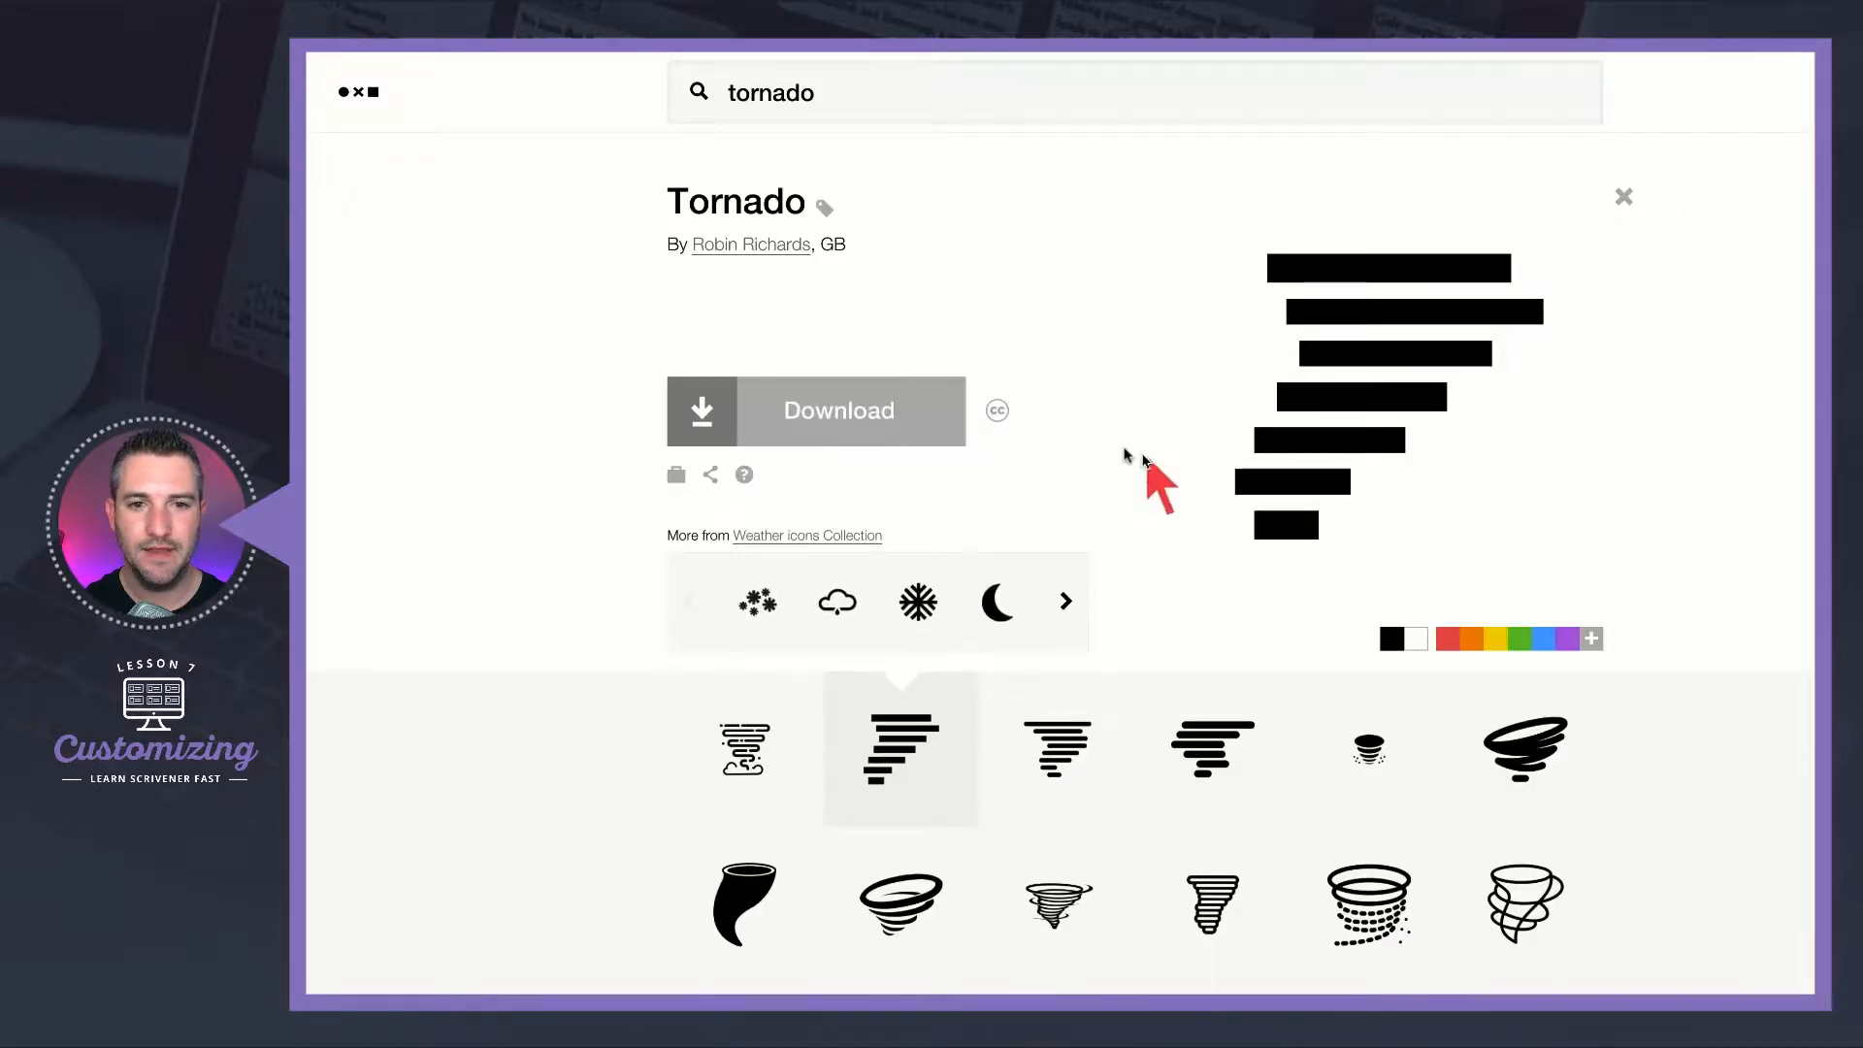
- Download the tornado icon as a PNG under the Creative Commons license
left_click(802, 419)
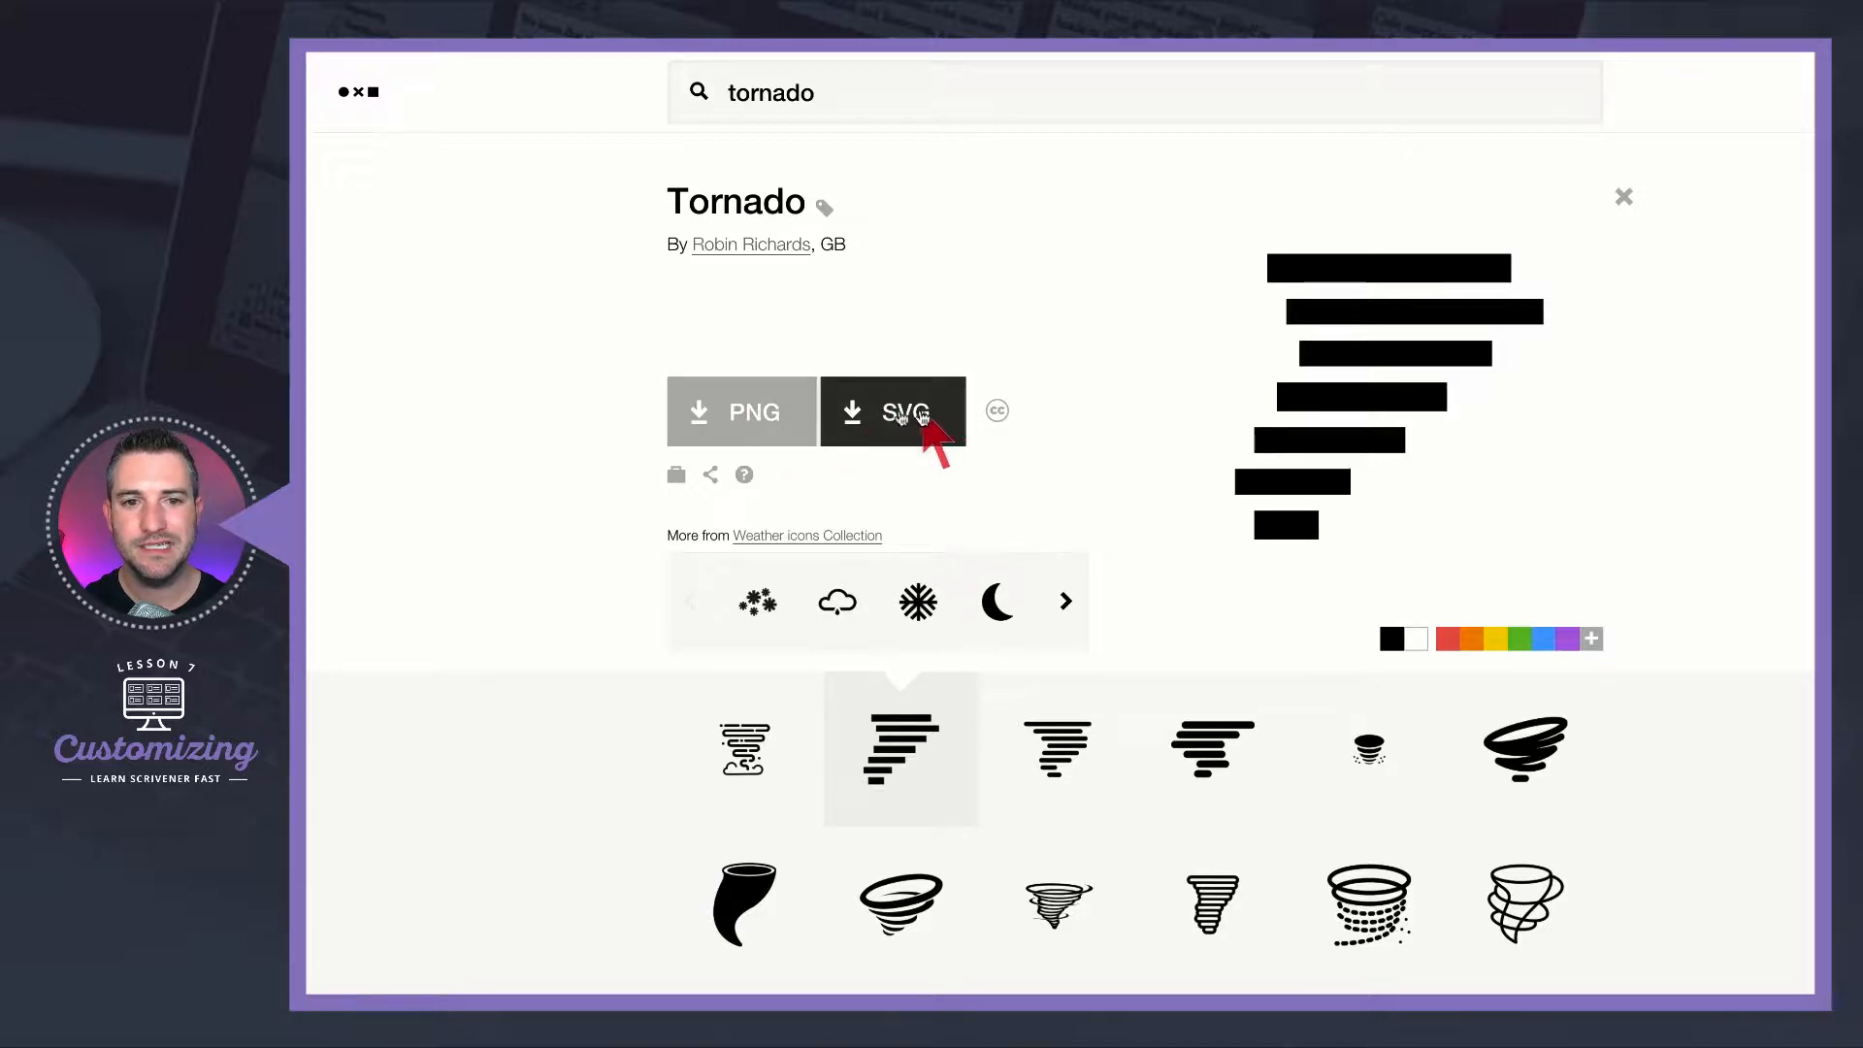
left_click(753, 436)
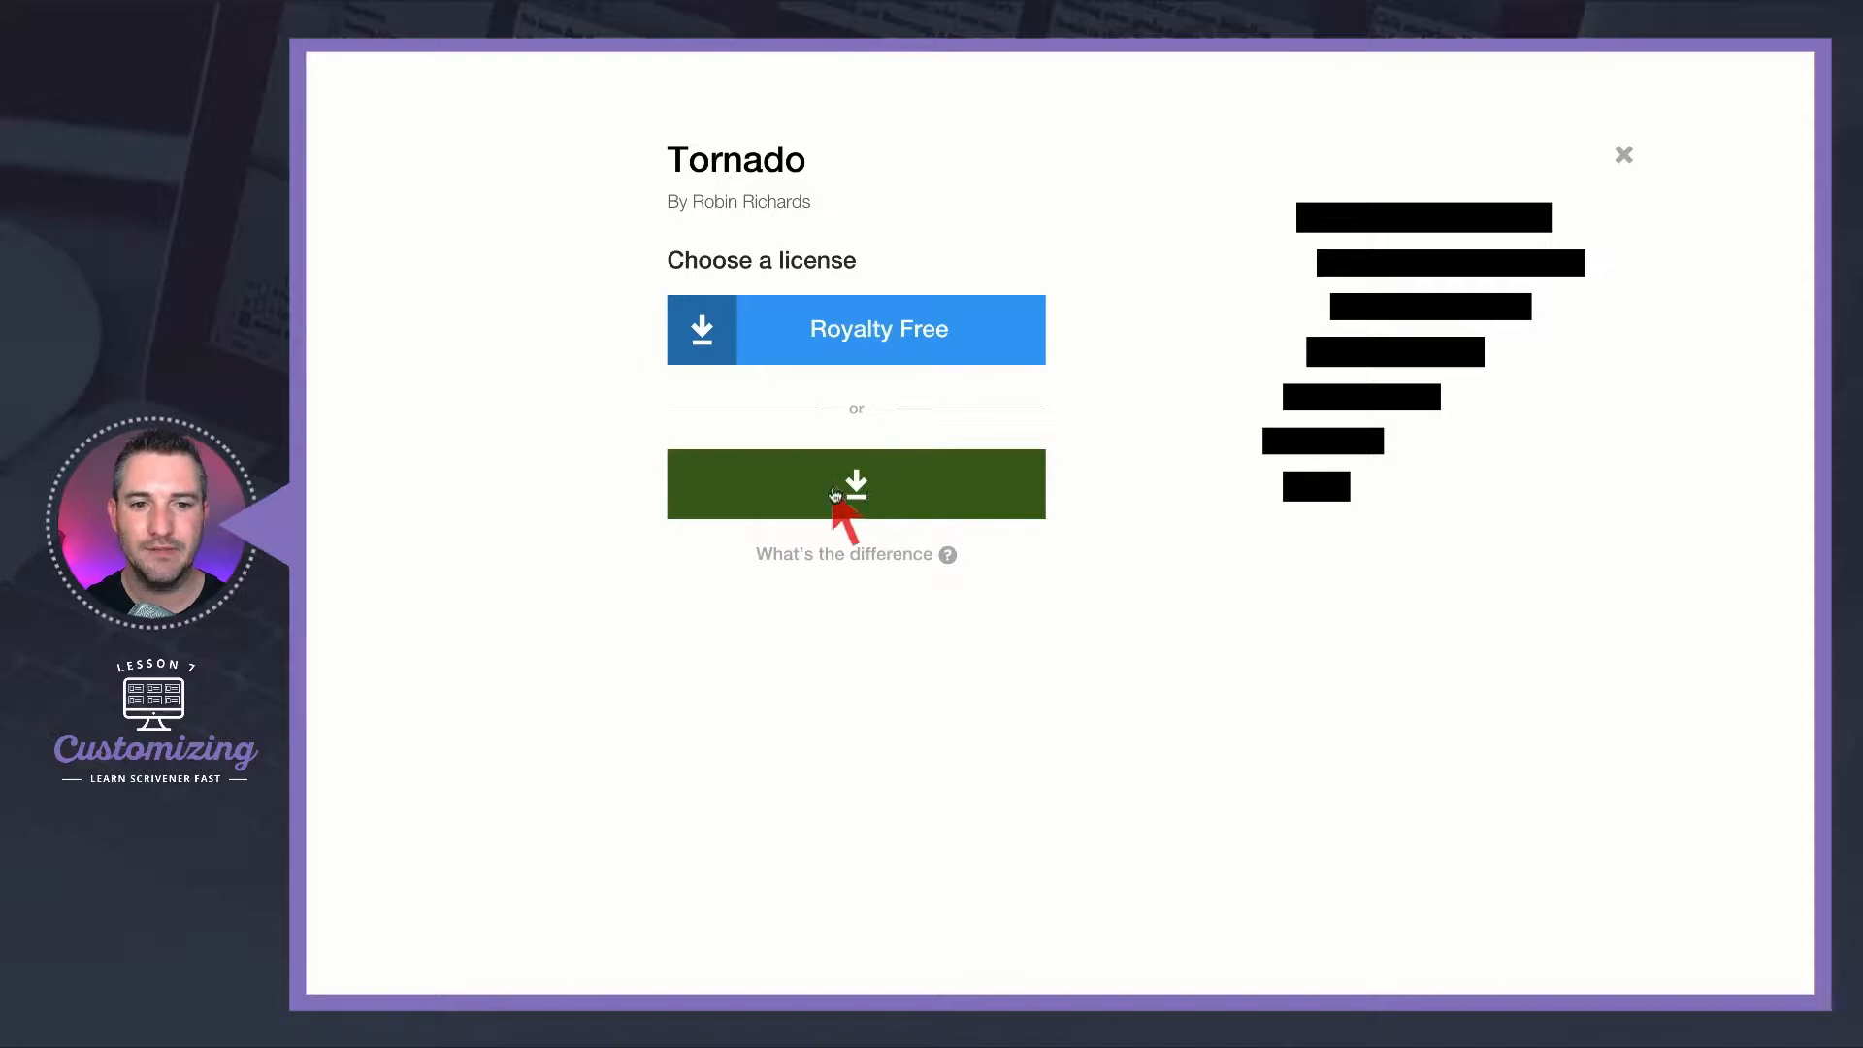
mouse_move(948, 557)
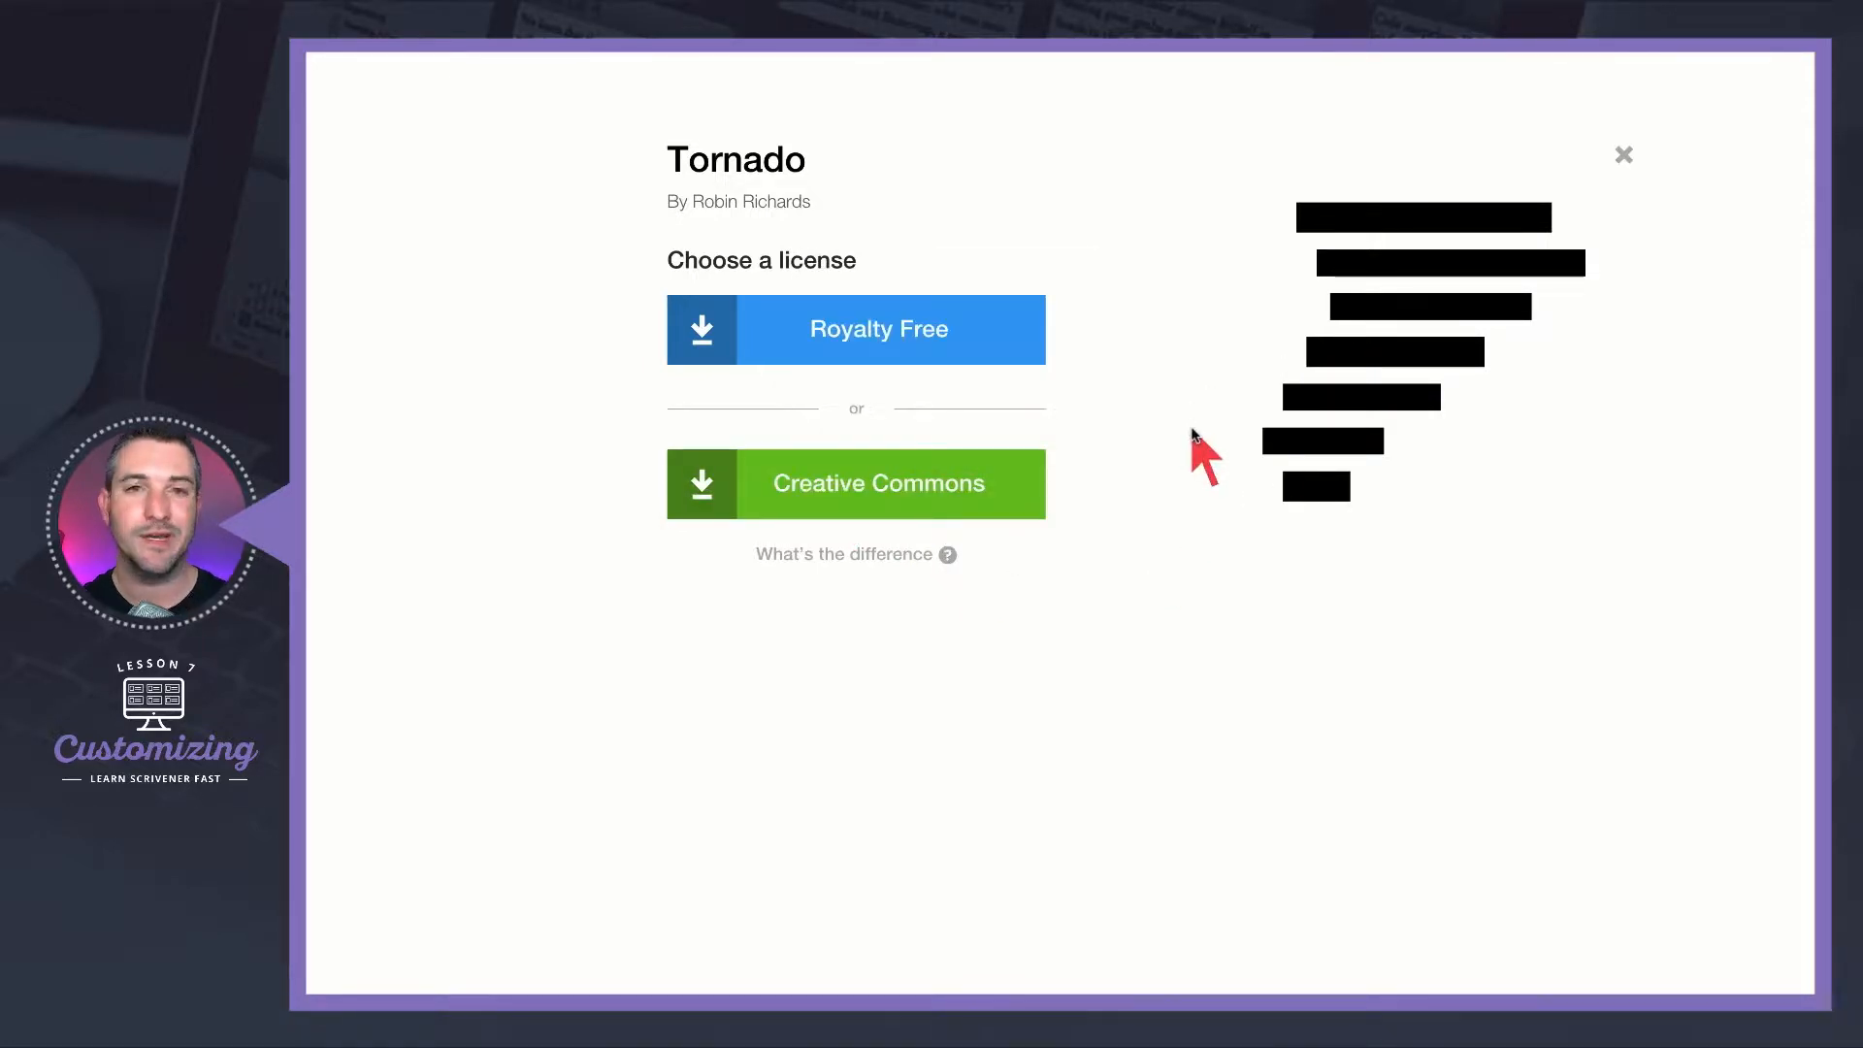
left_click(866, 488)
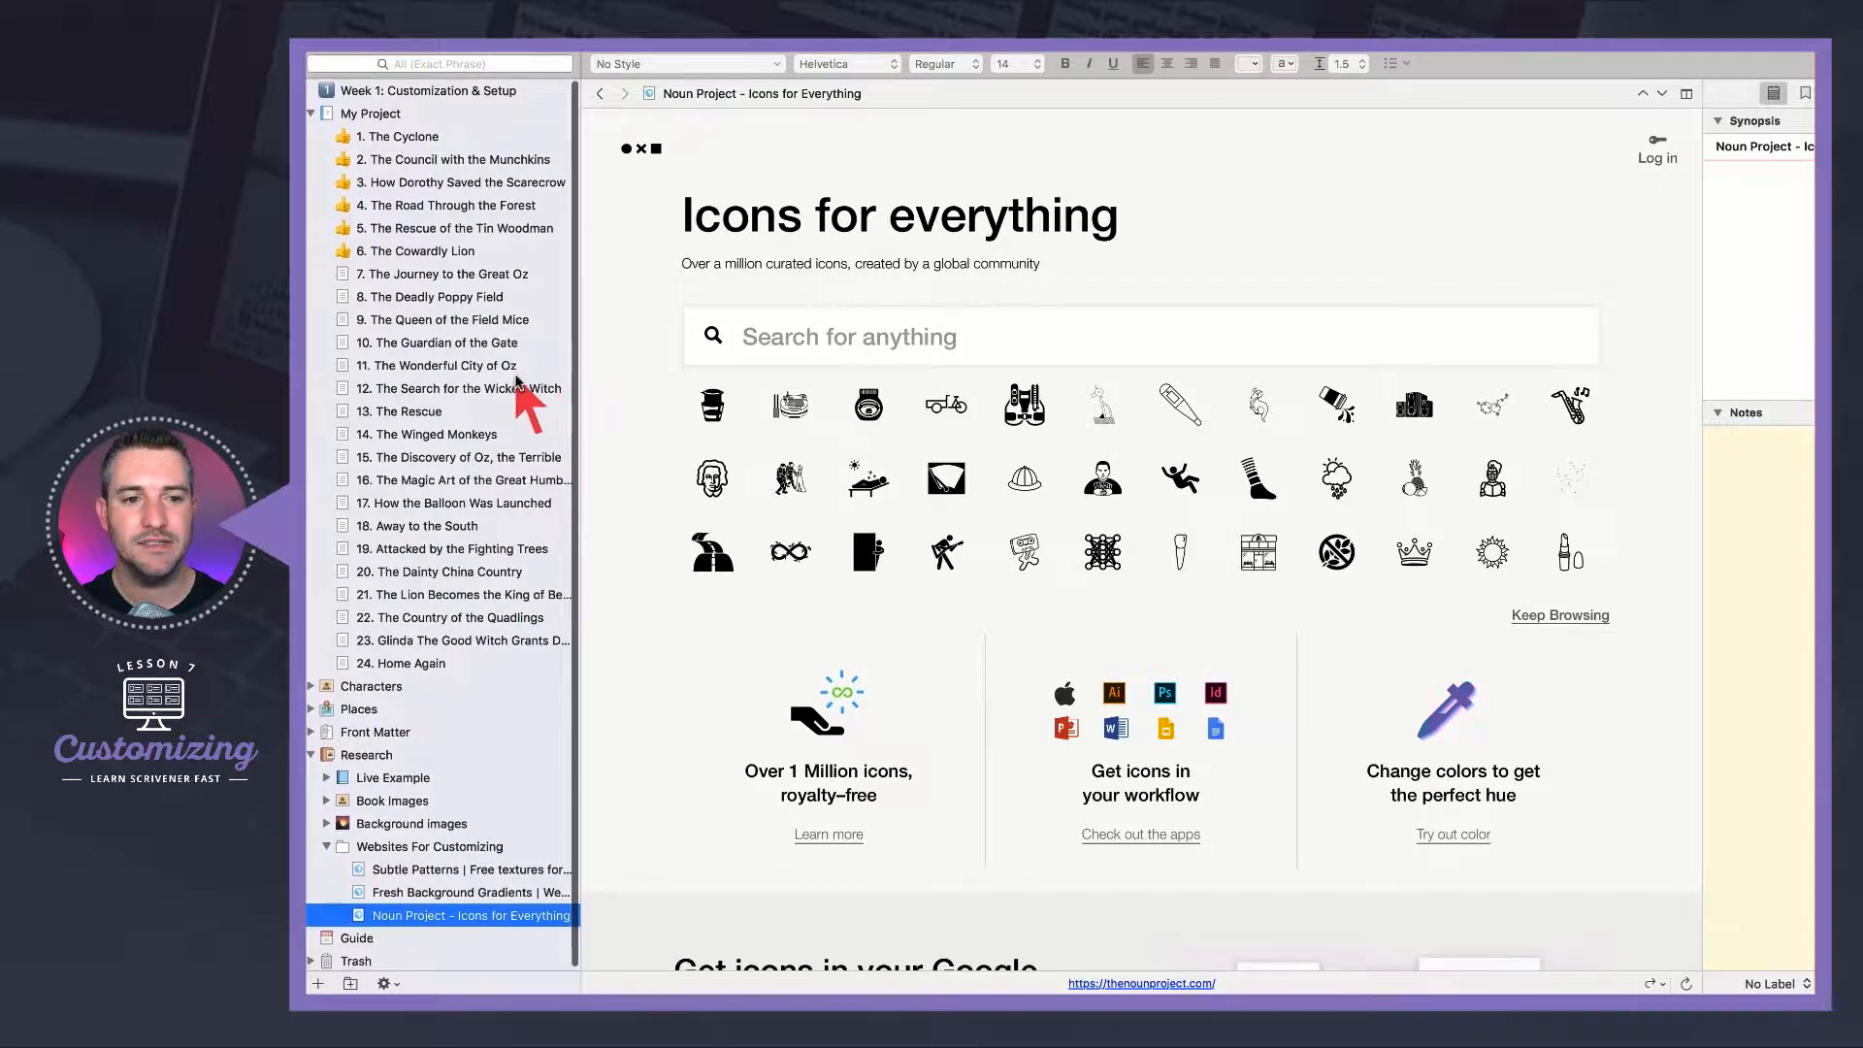
- In Scrivener, open the custom icon manager from chapter 9 and add noun_370296_cc.png to the icons on the computer
left_click(482, 321)
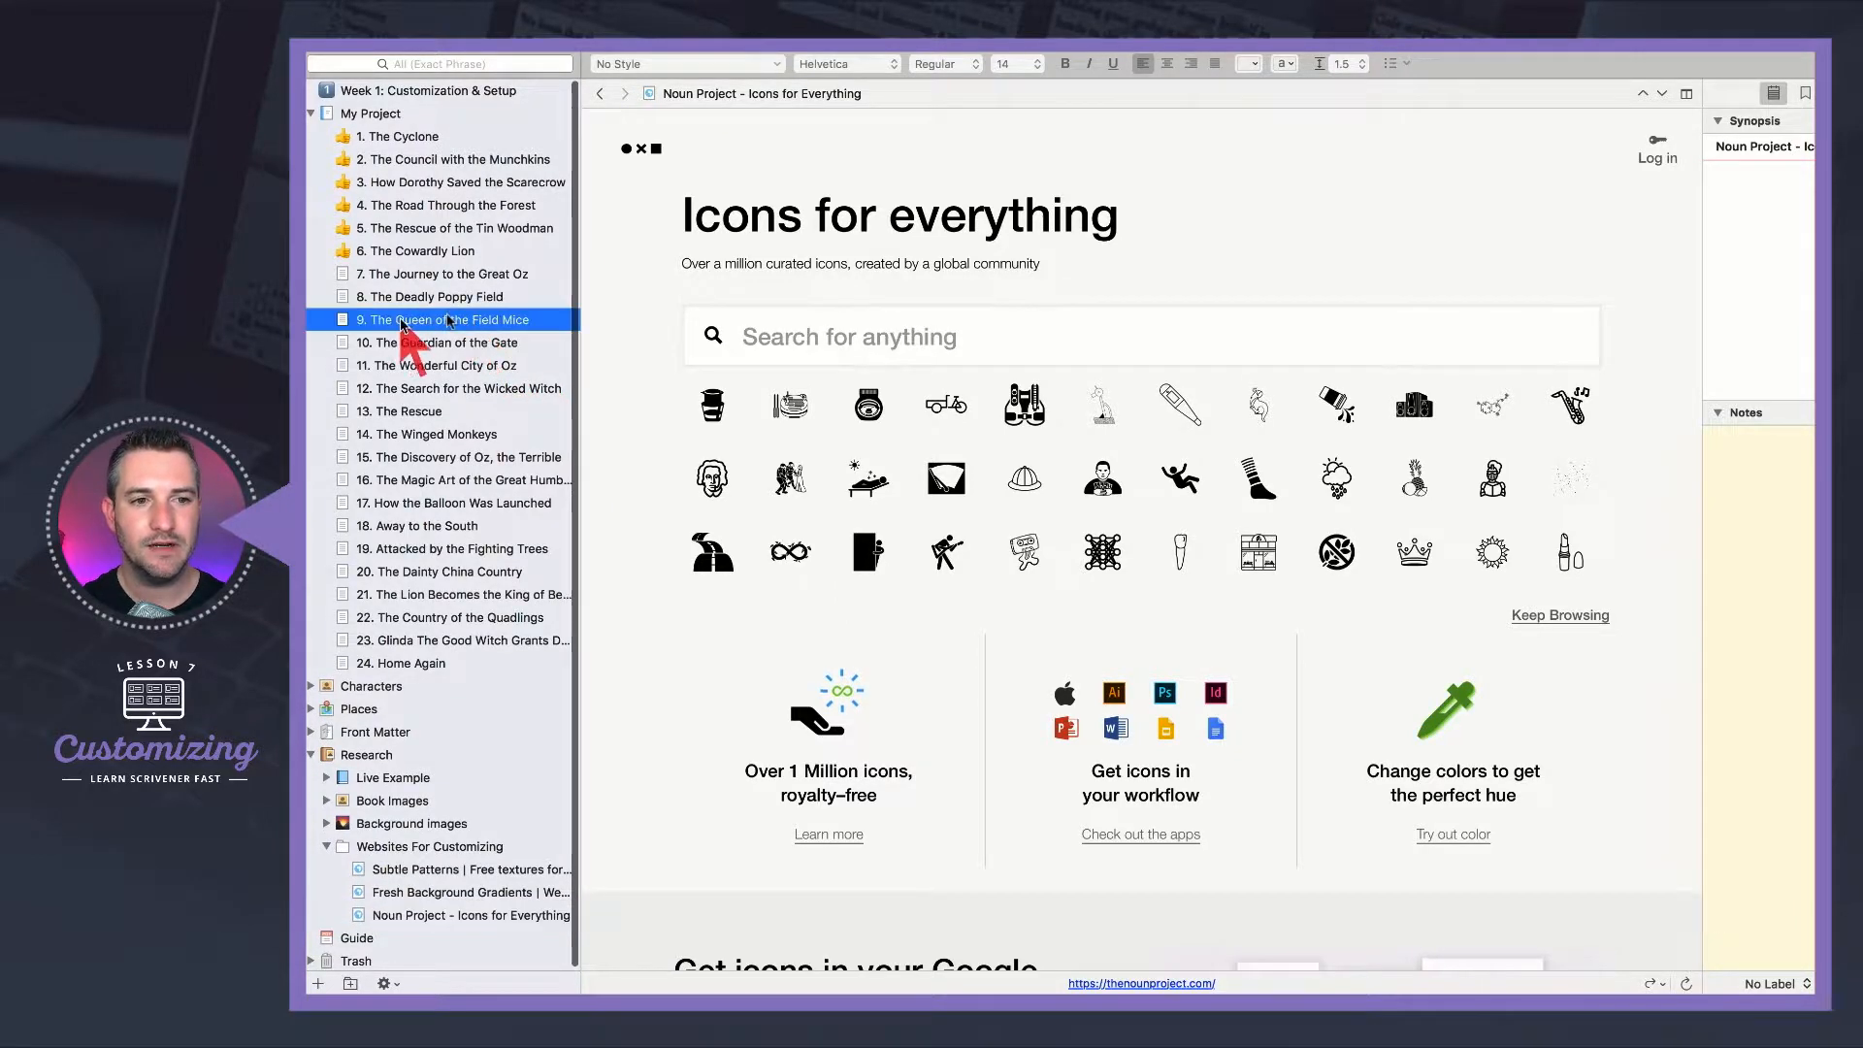
right_click(439, 321)
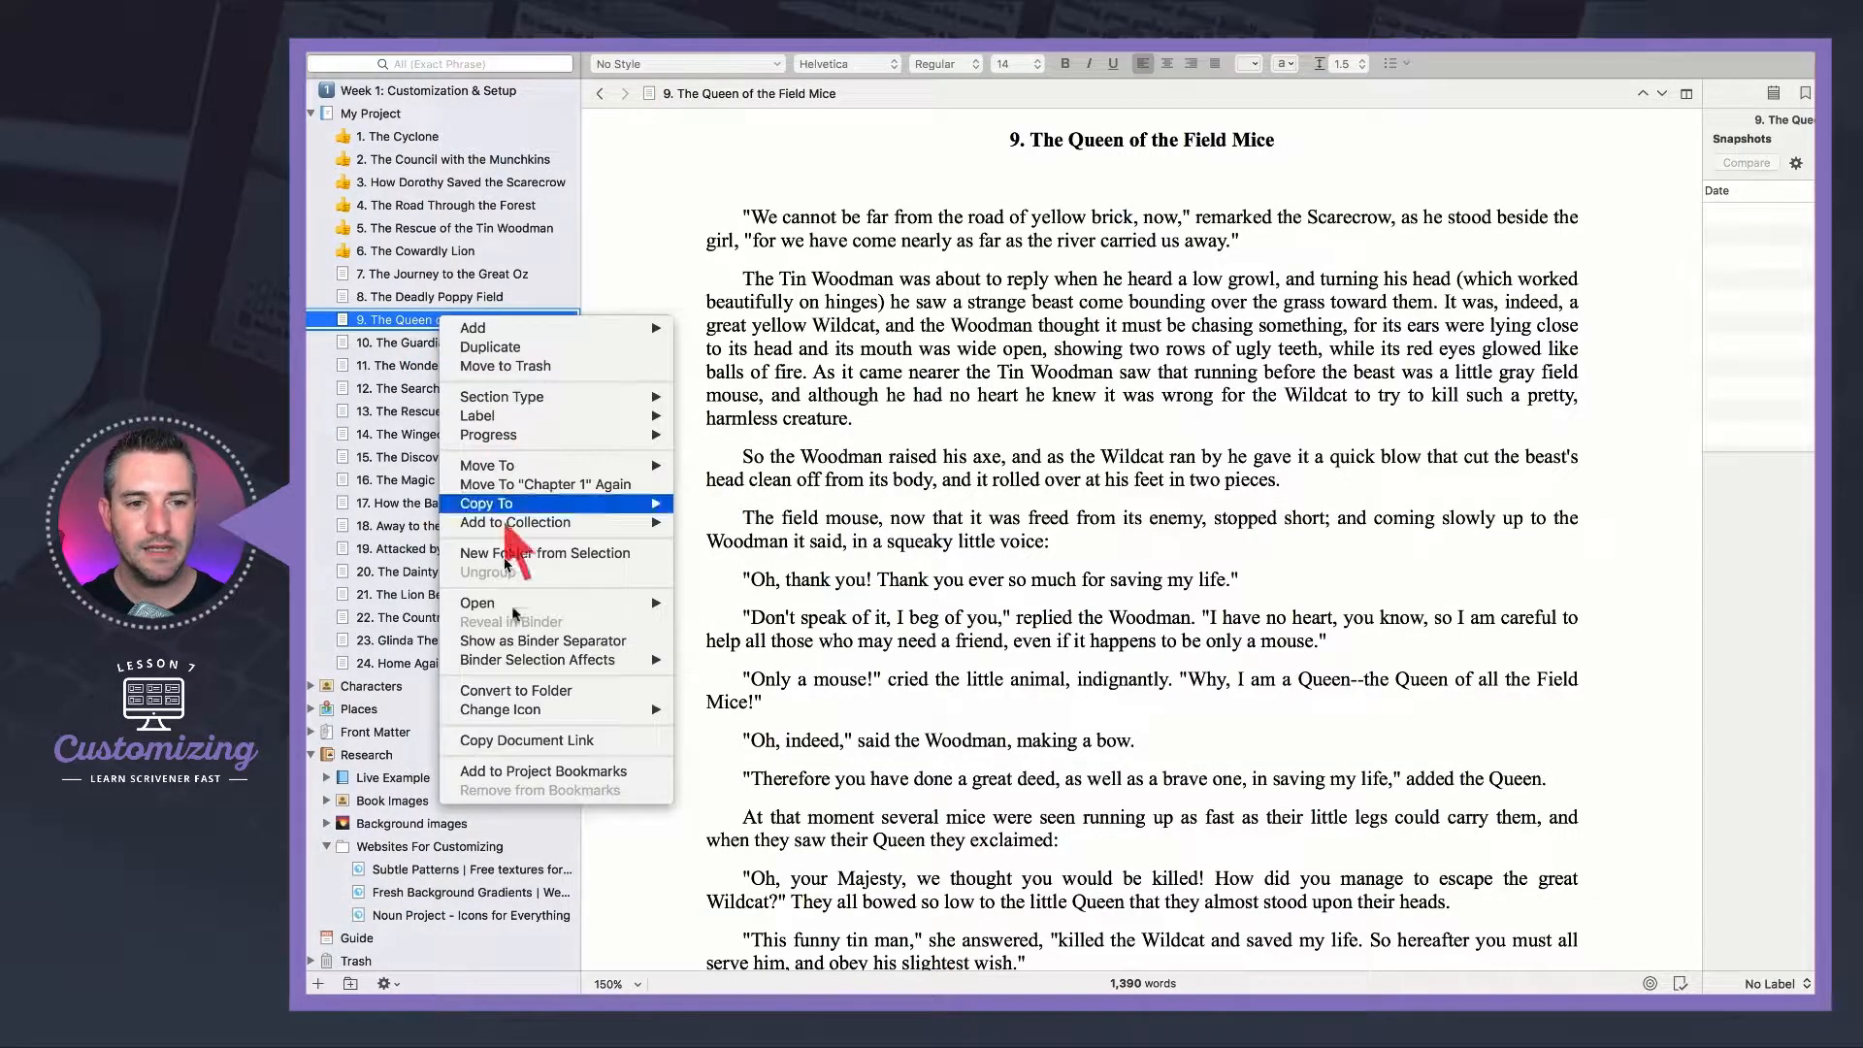
mouse_move(532, 713)
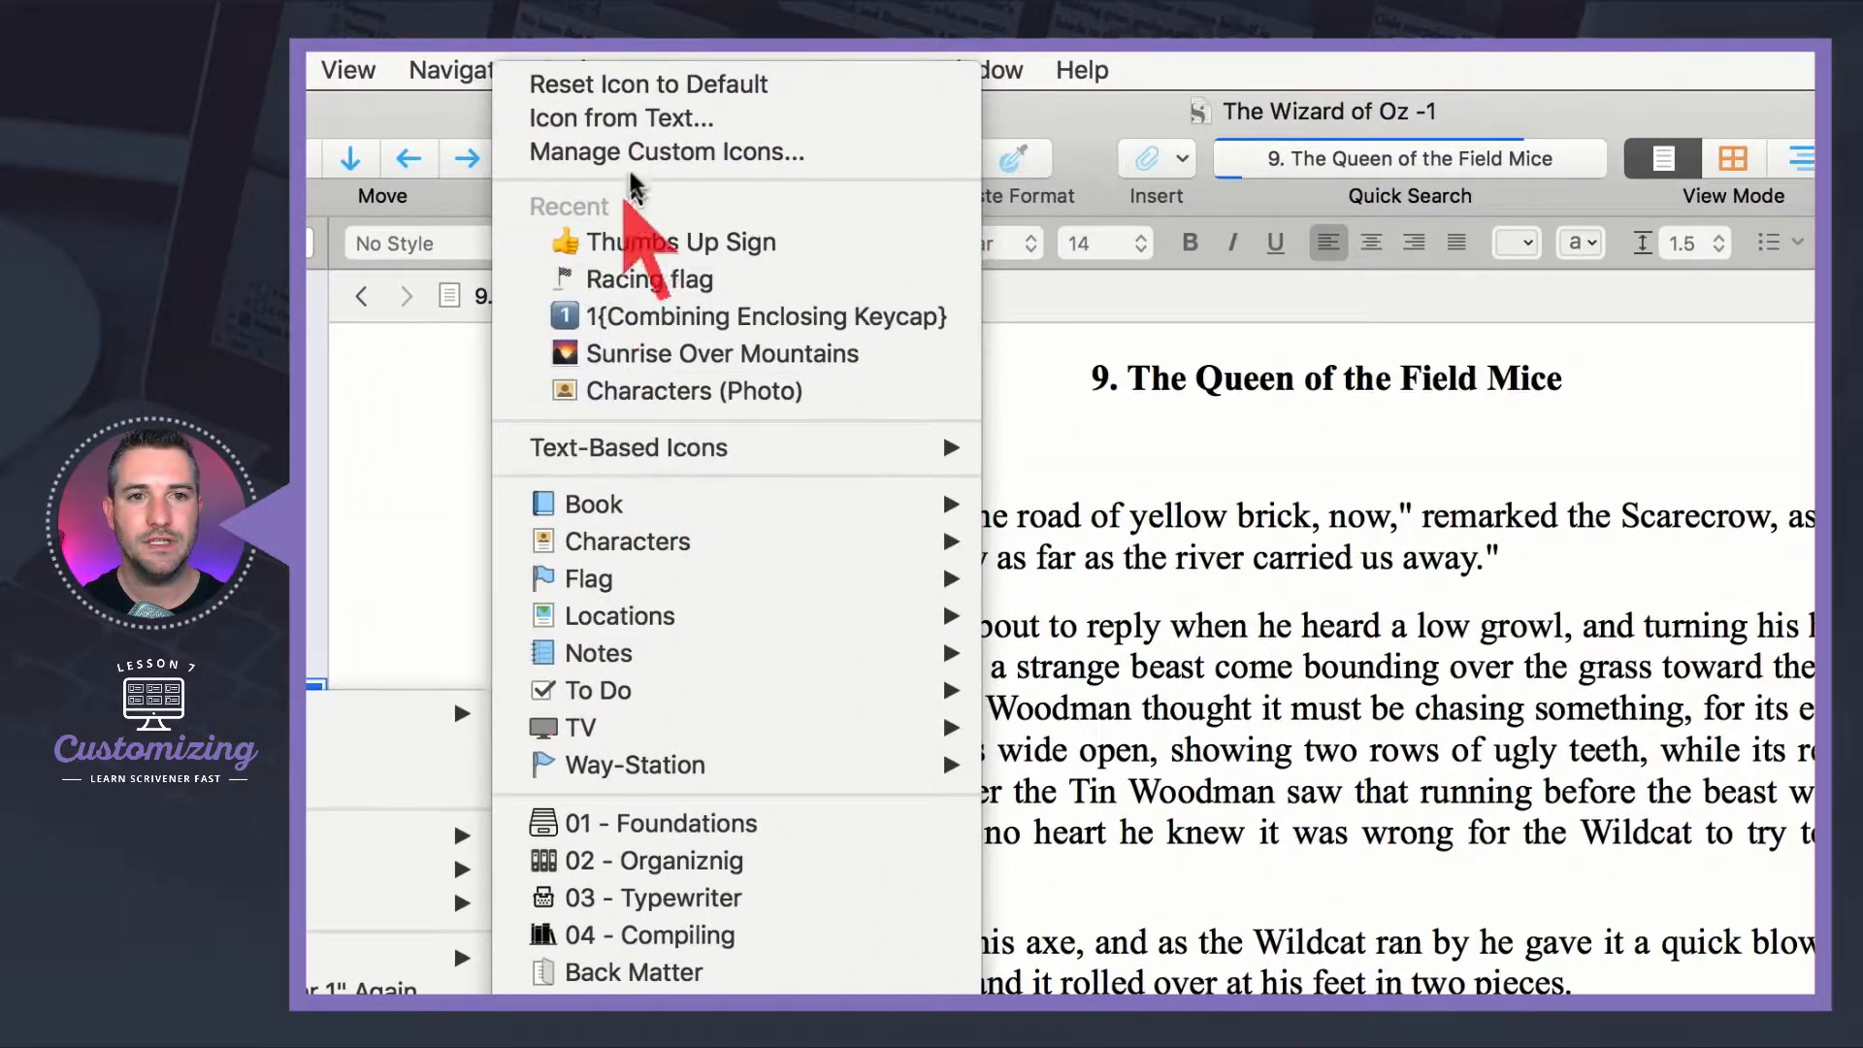
left_click(759, 153)
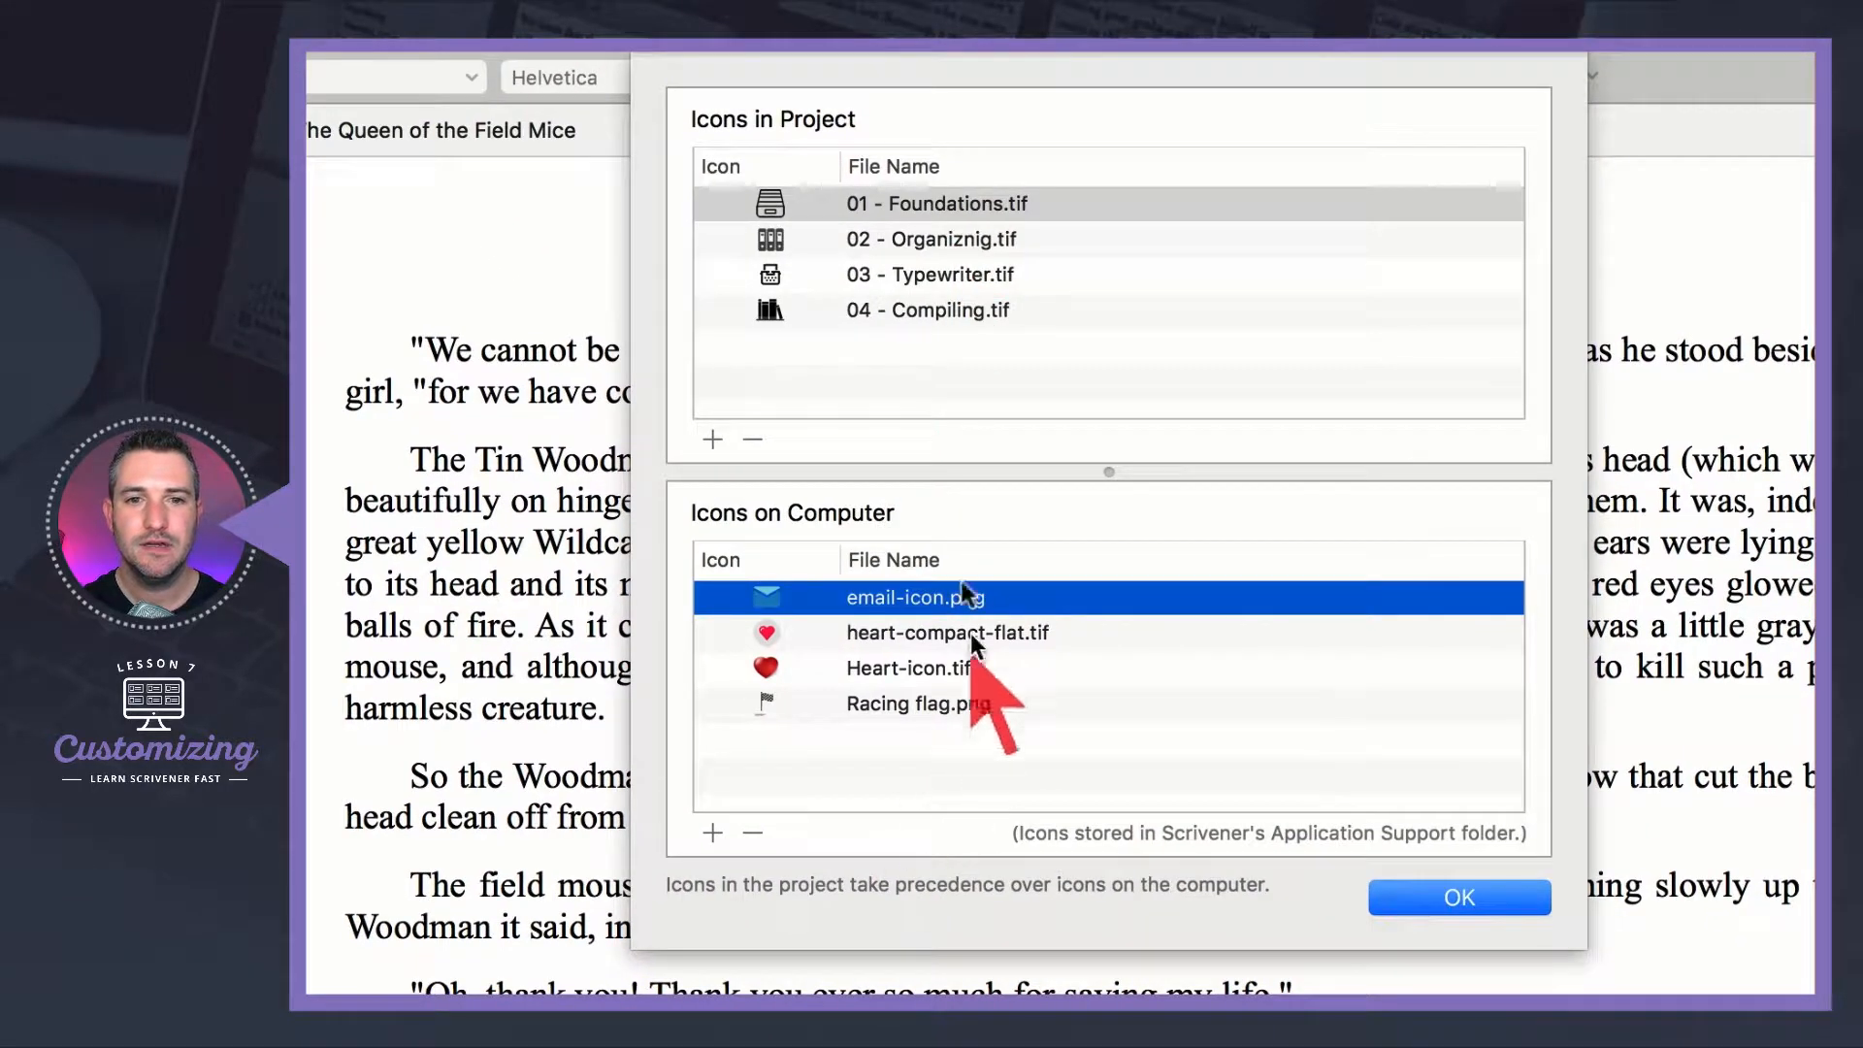
left_click(710, 831)
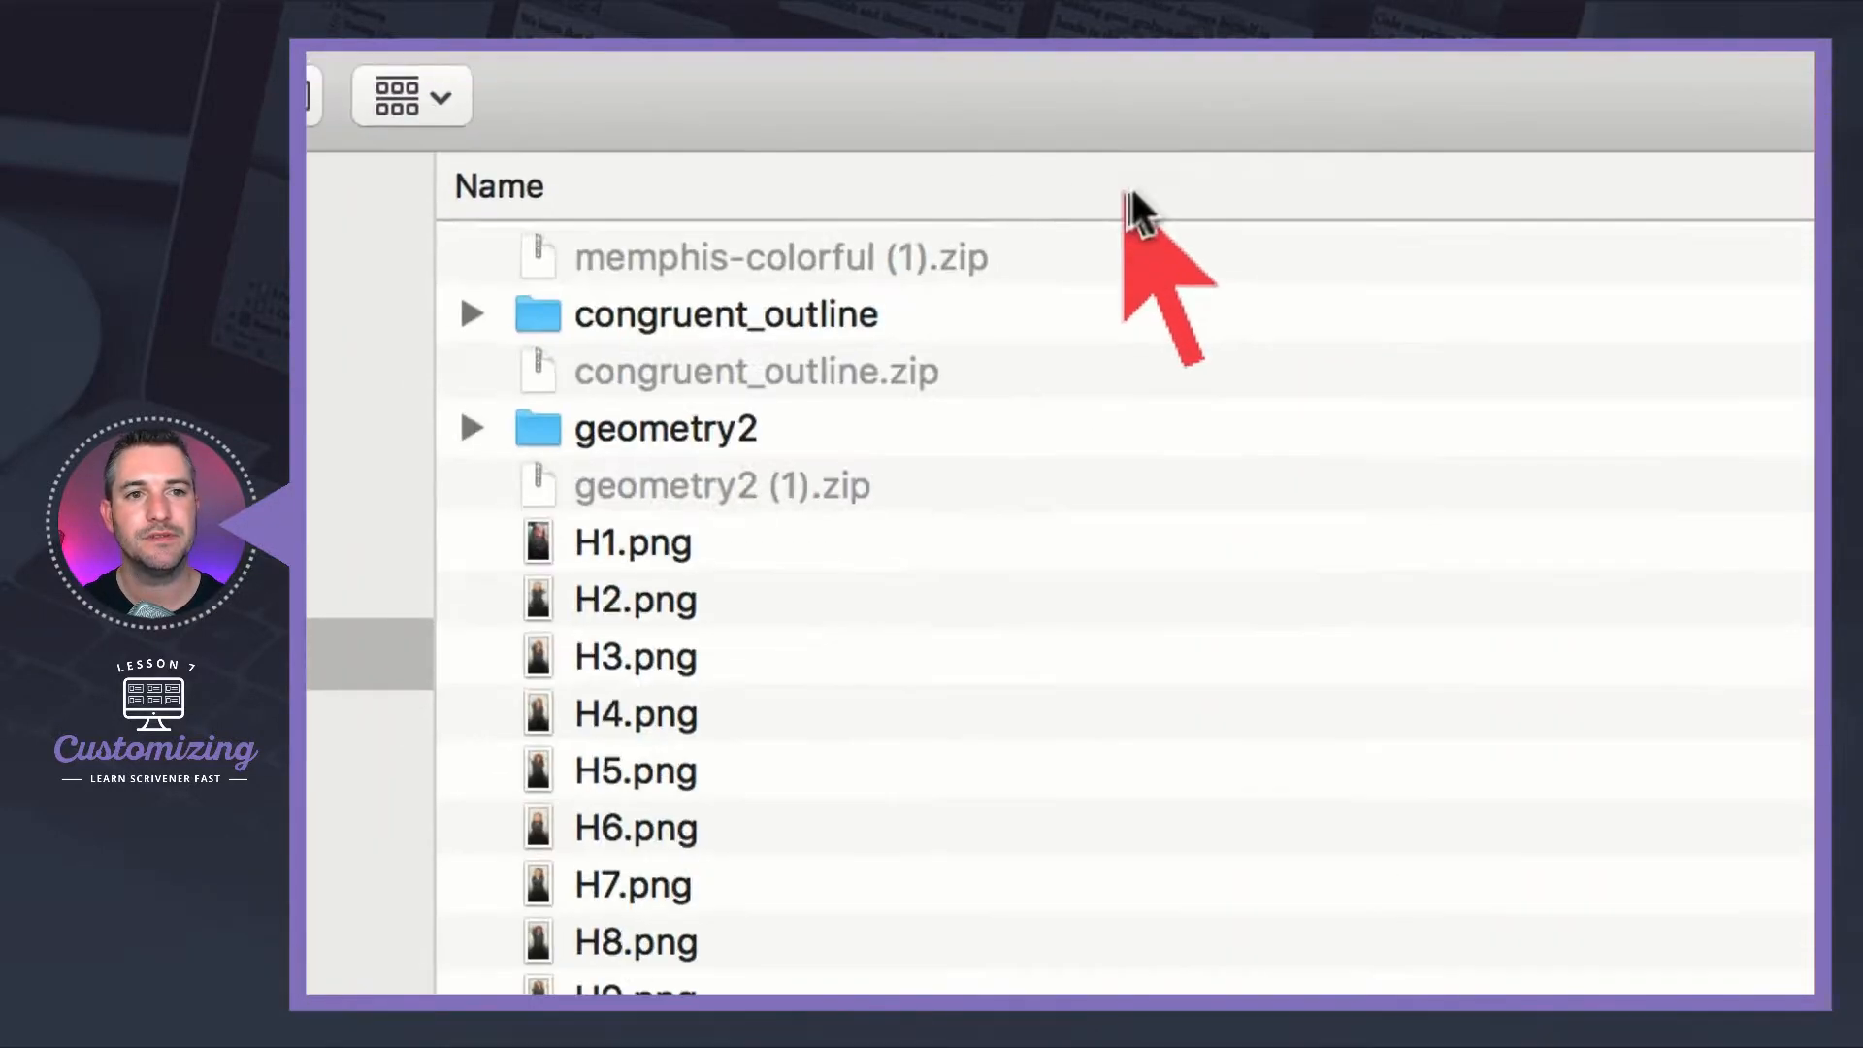
left_click(790, 304)
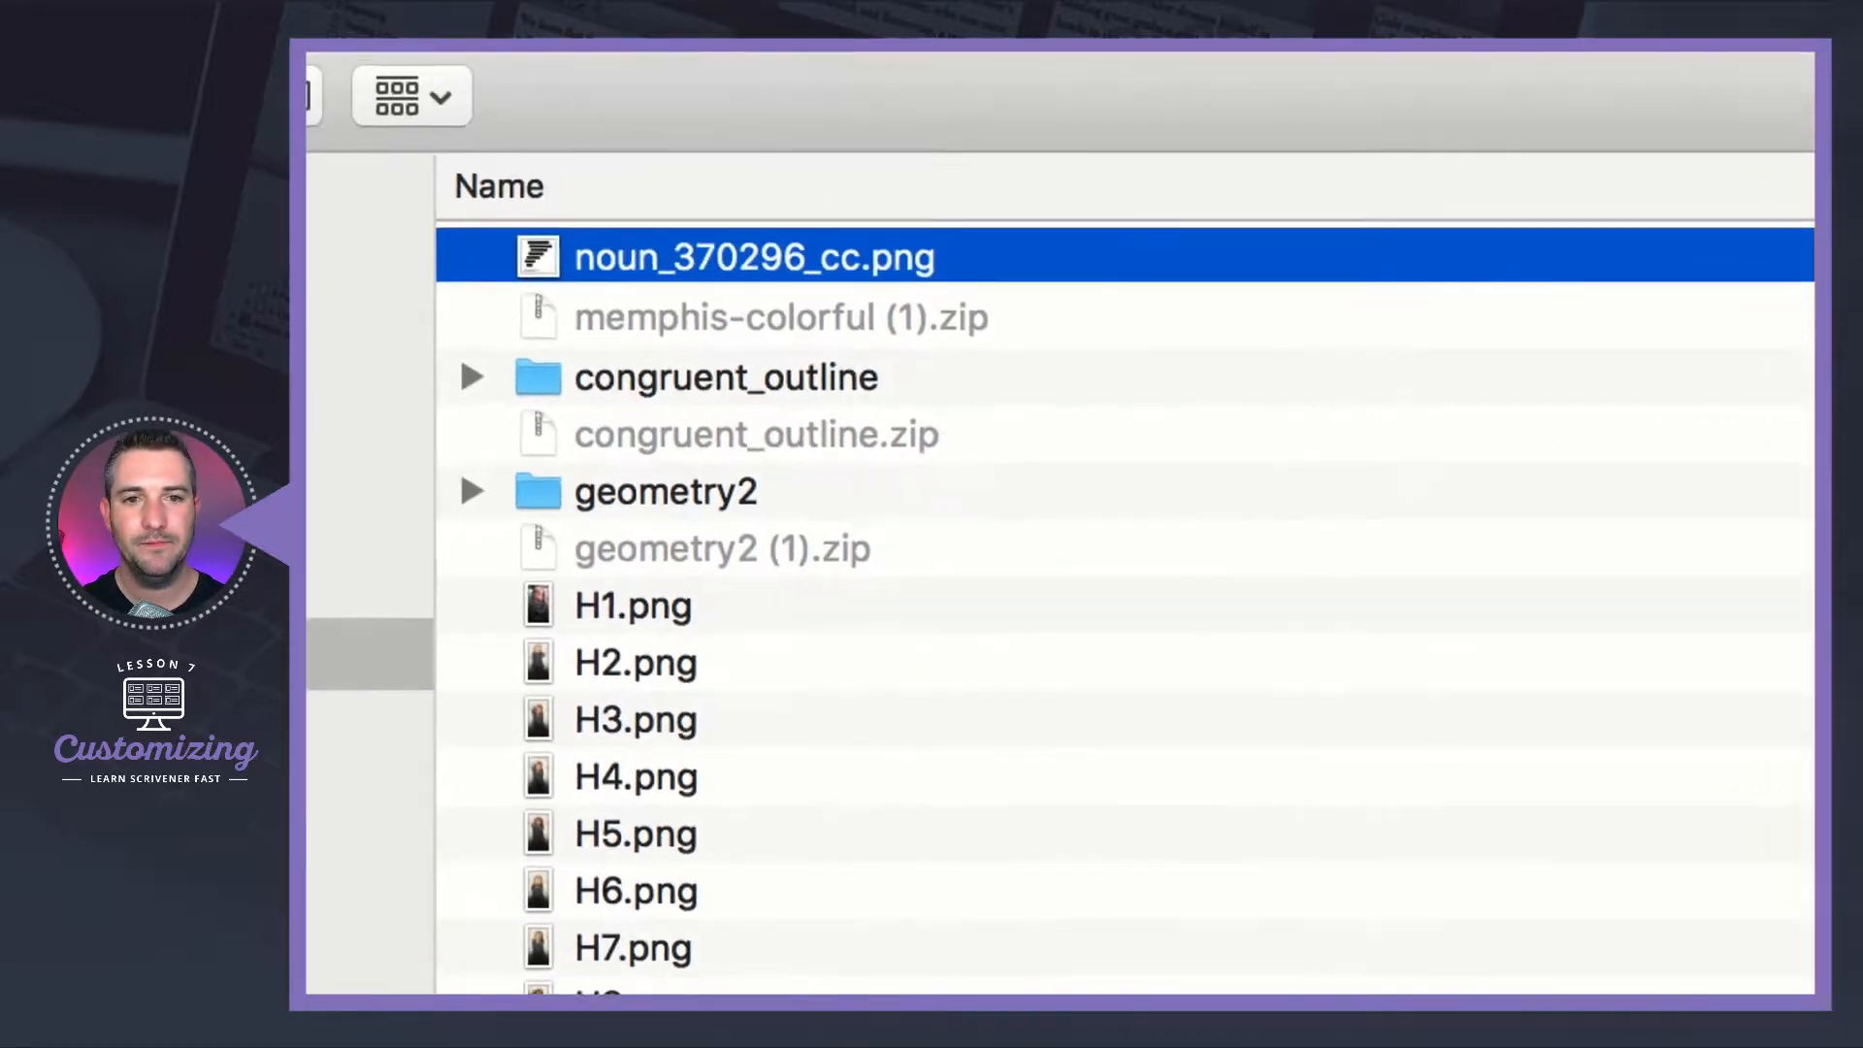
key("Return")
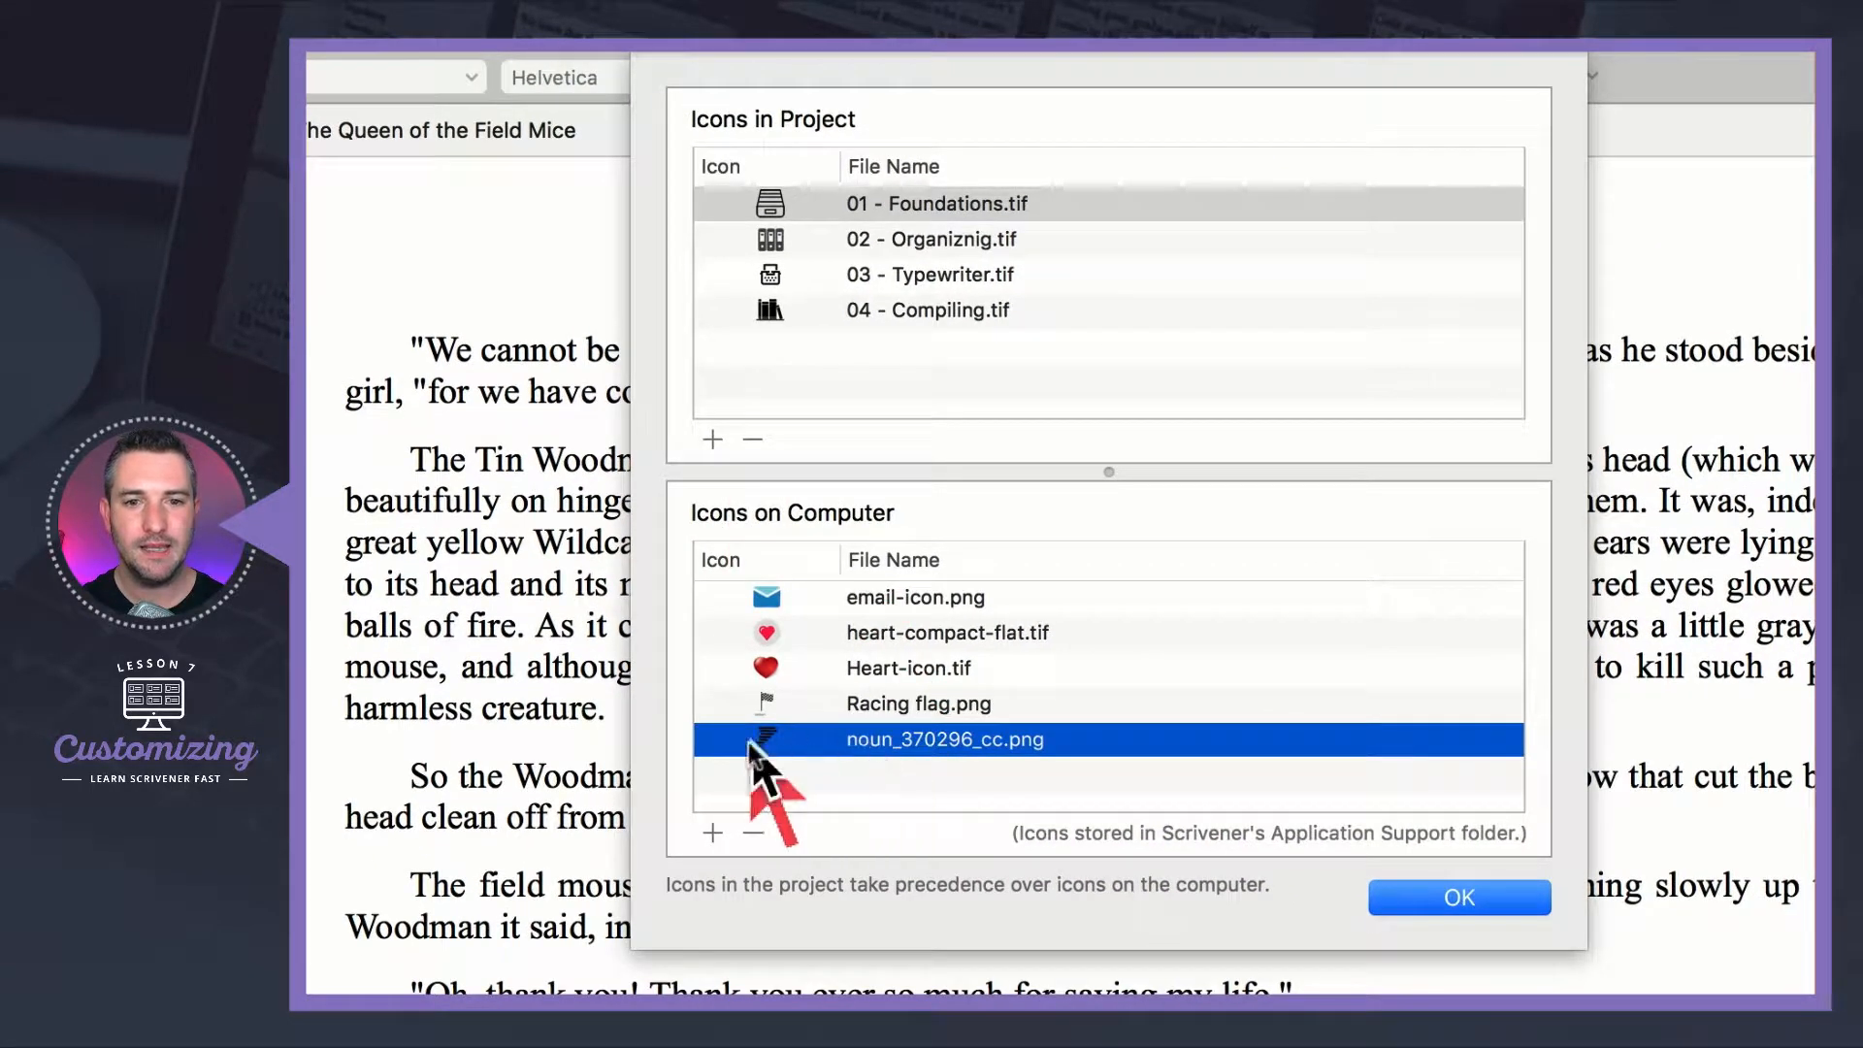
- Rename the added icon file to Tornado and close the custom icon manager
left_click(929, 737)
type("T")
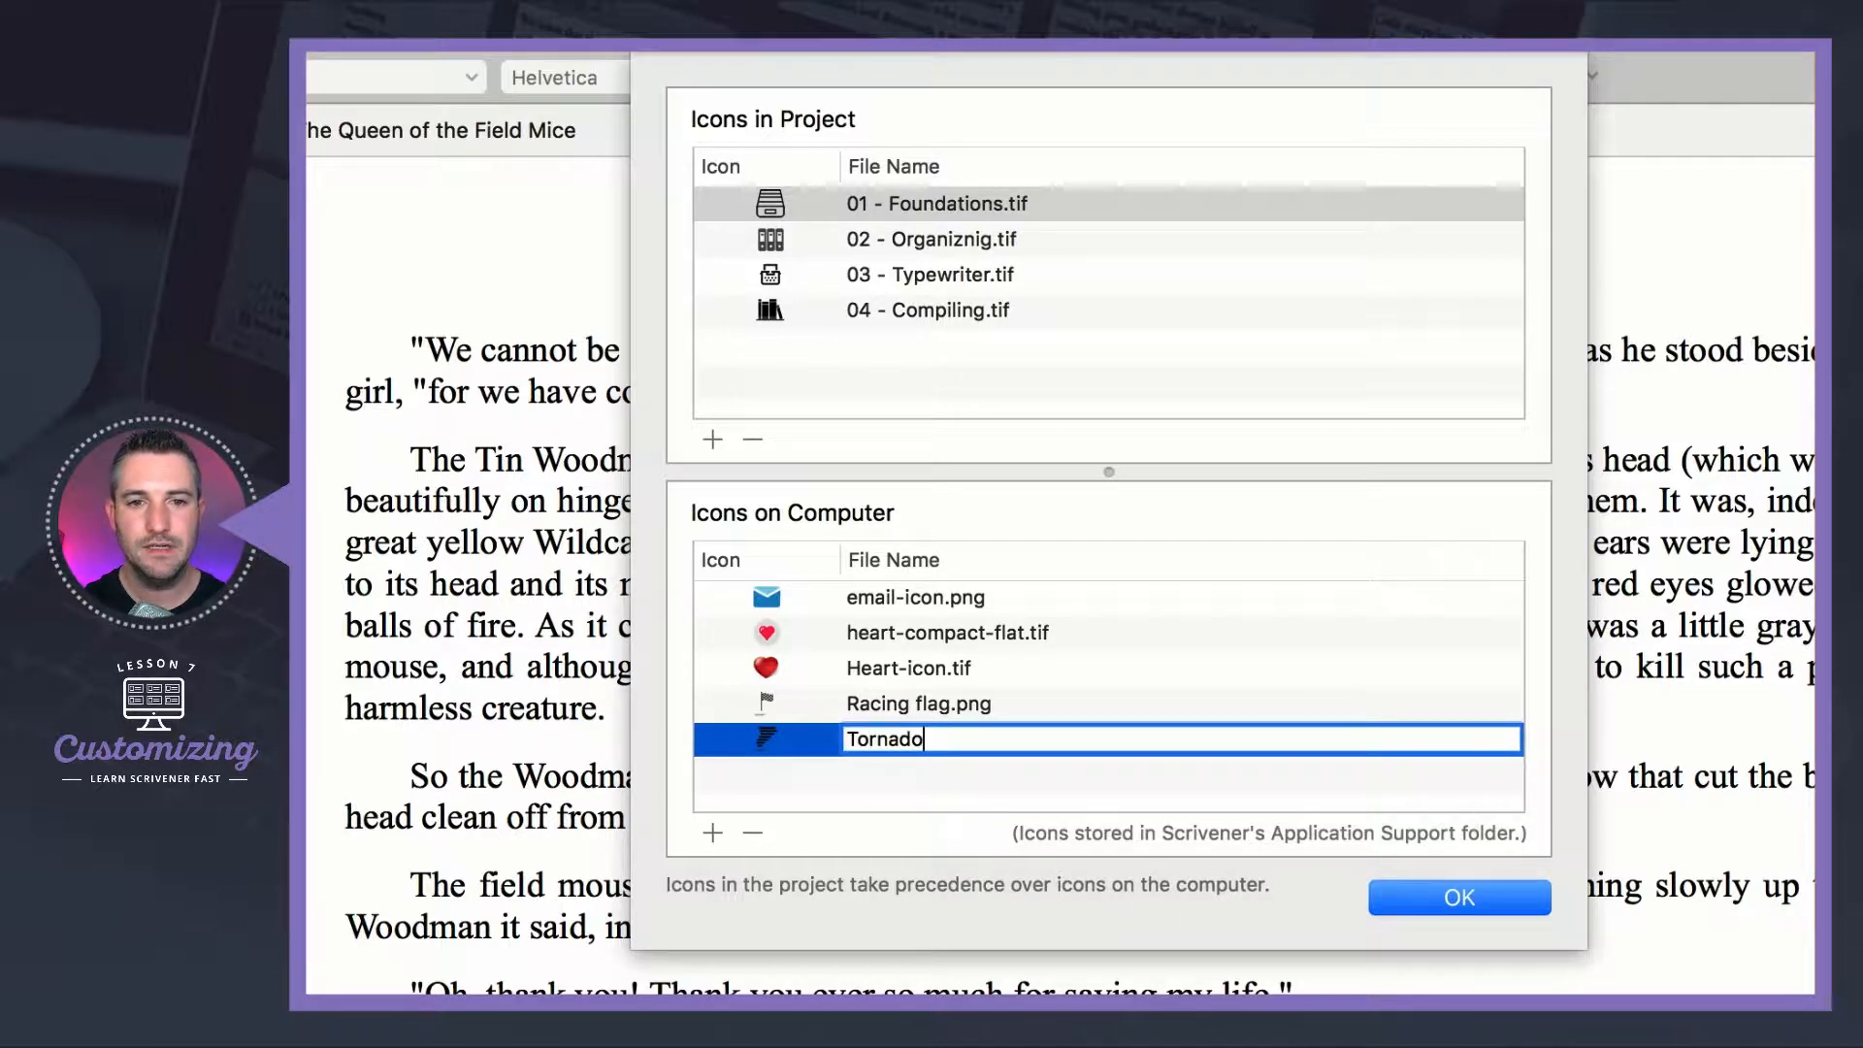
type("ornado")
left_click(858, 781)
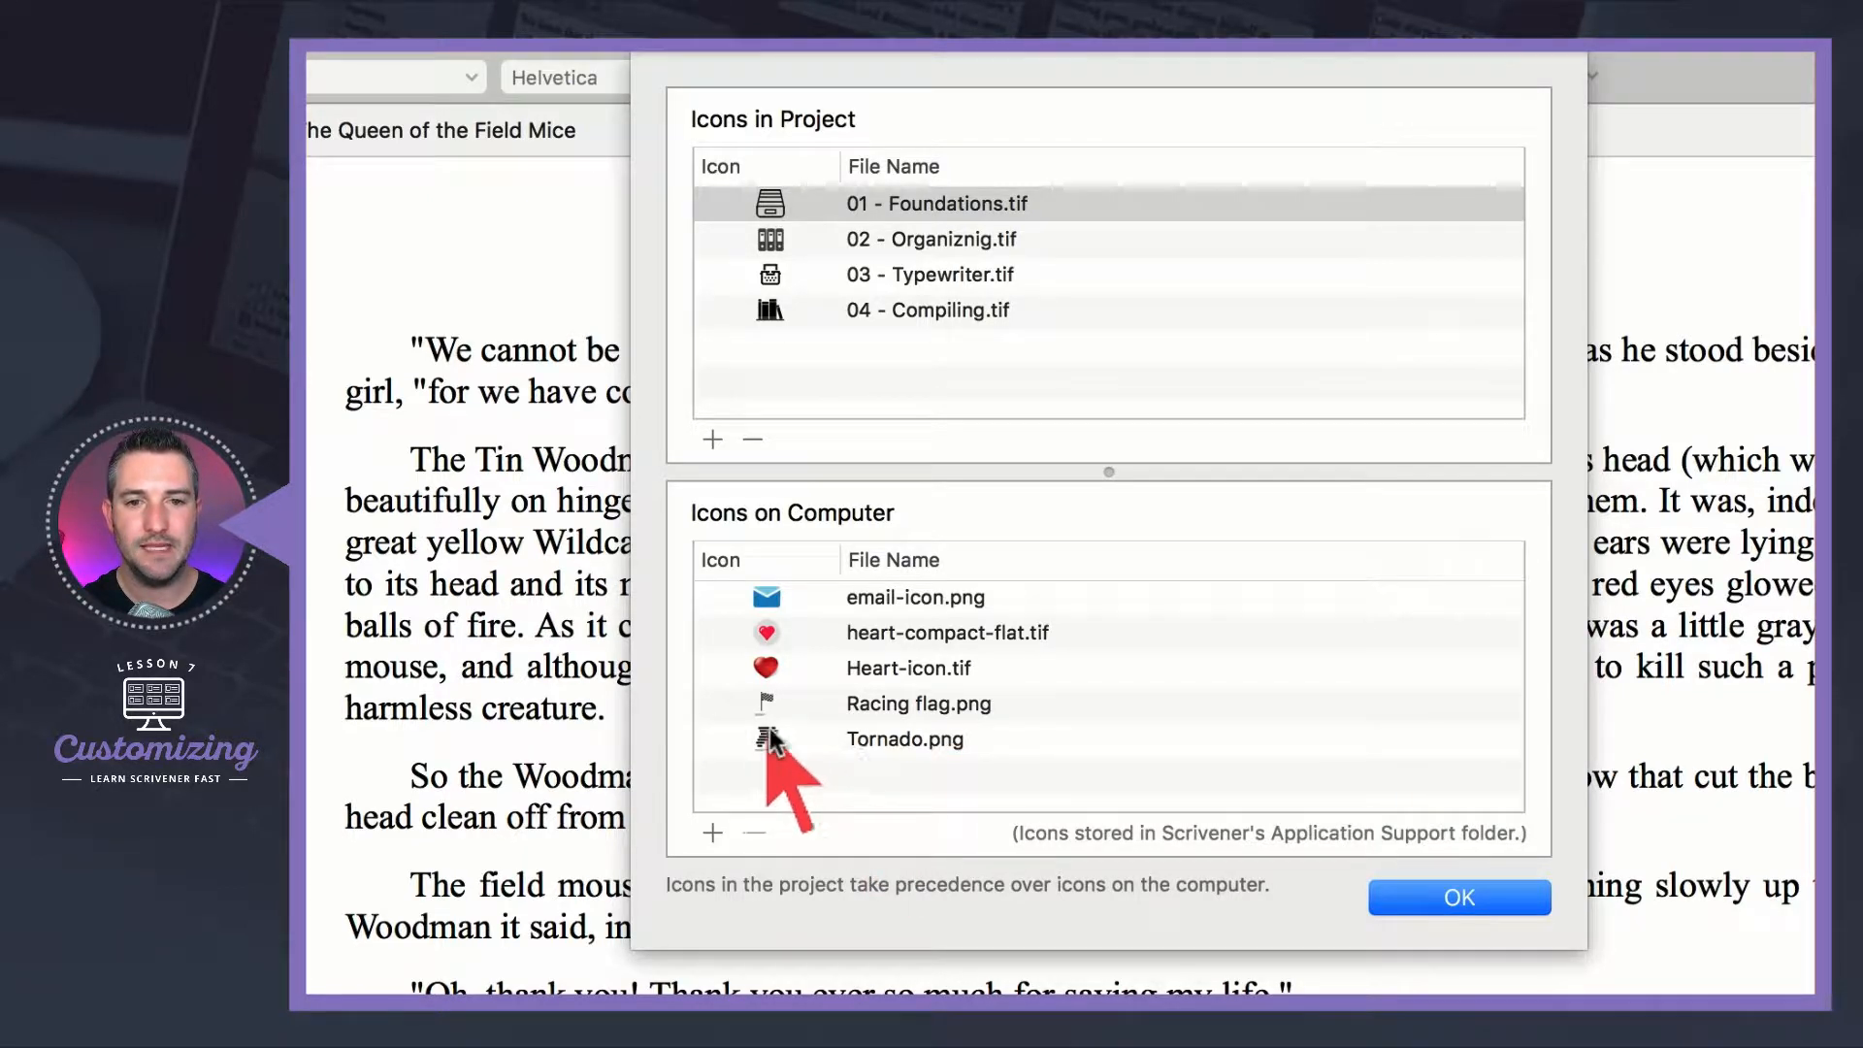
left_click(985, 739)
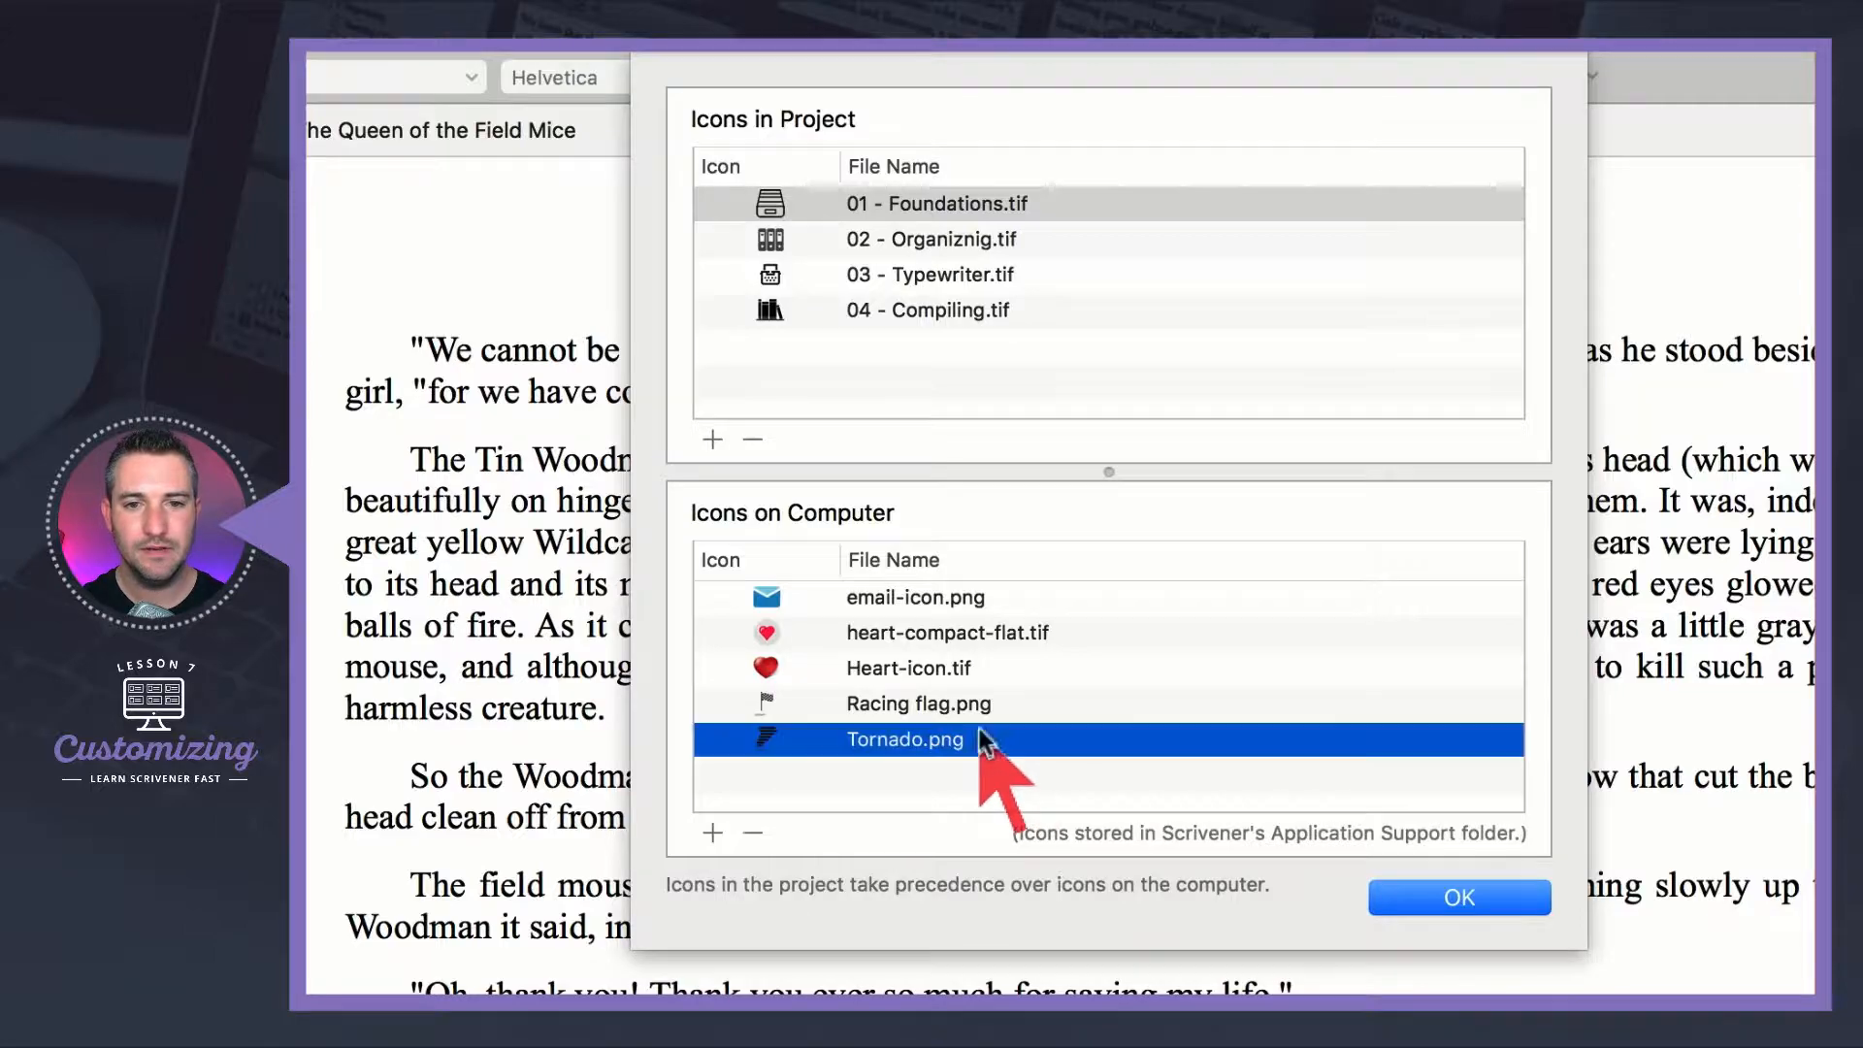
left_click(1457, 896)
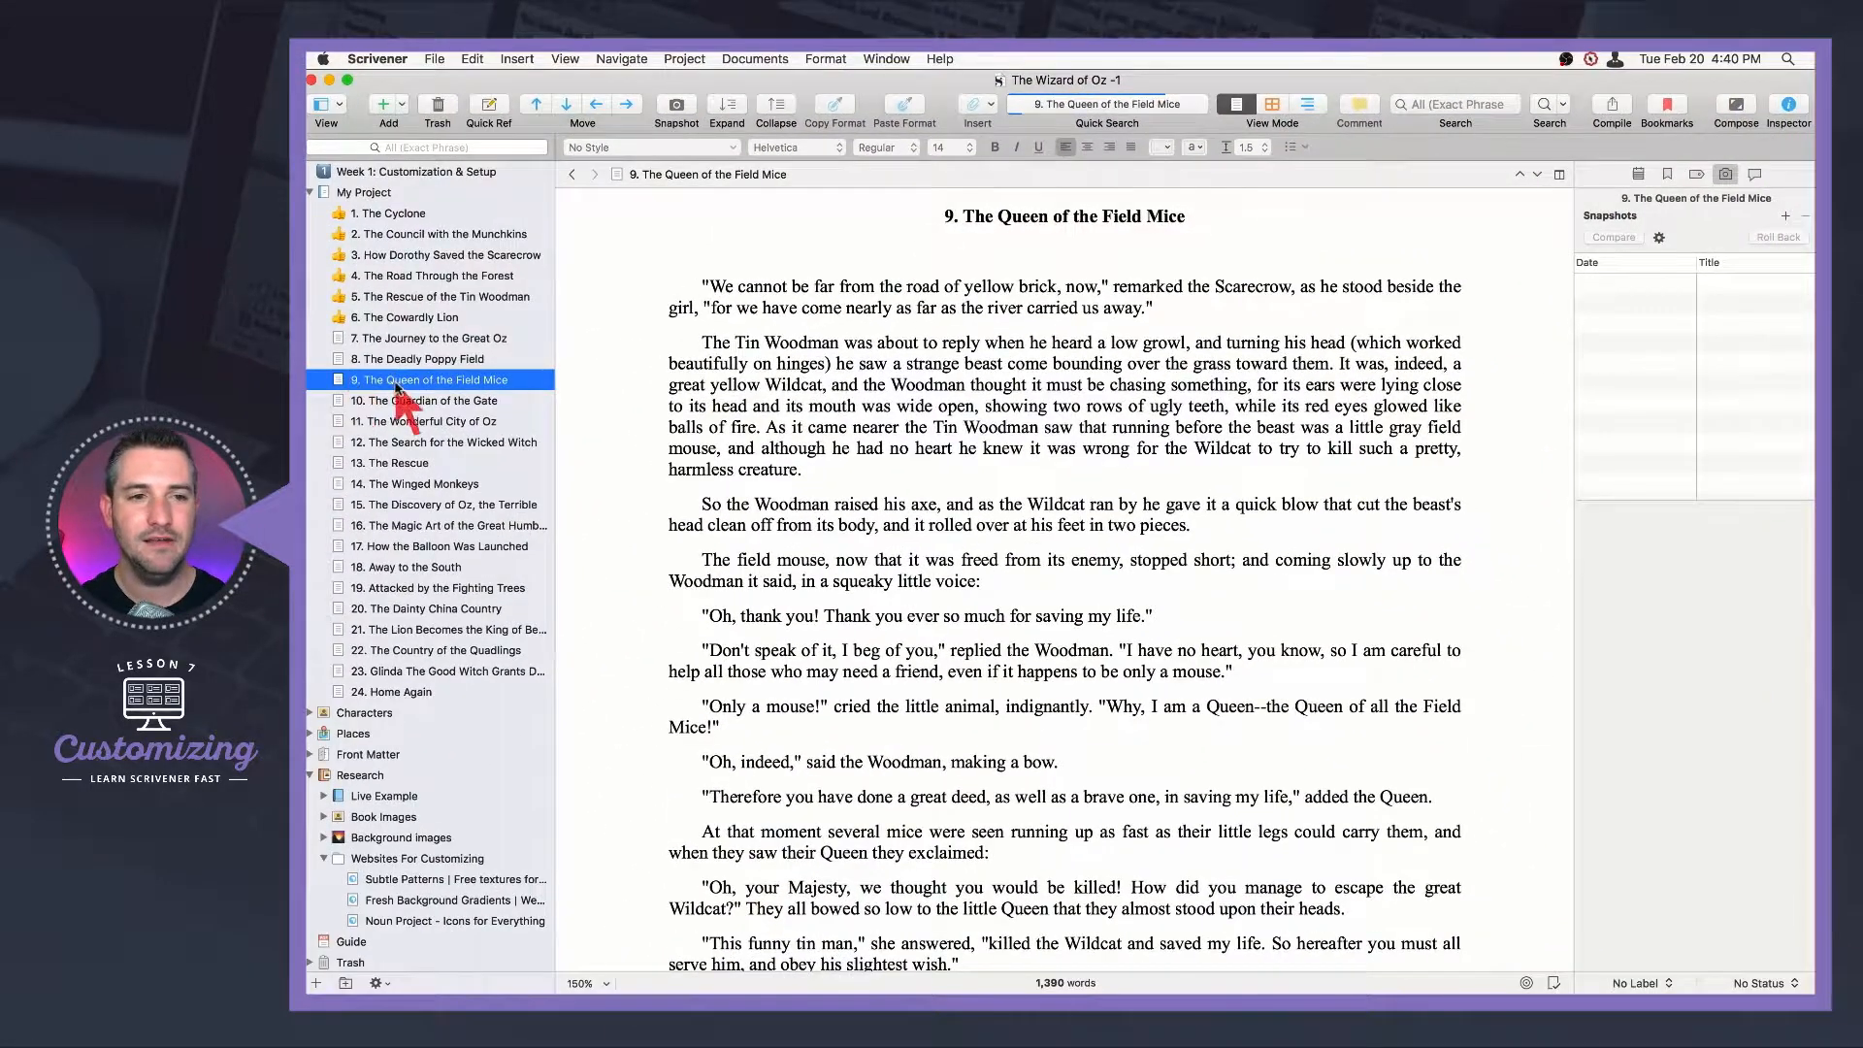
- Change the binder icon of chapter 9, The Queen of the Field Mice, to Tornado
right_click(404, 382)
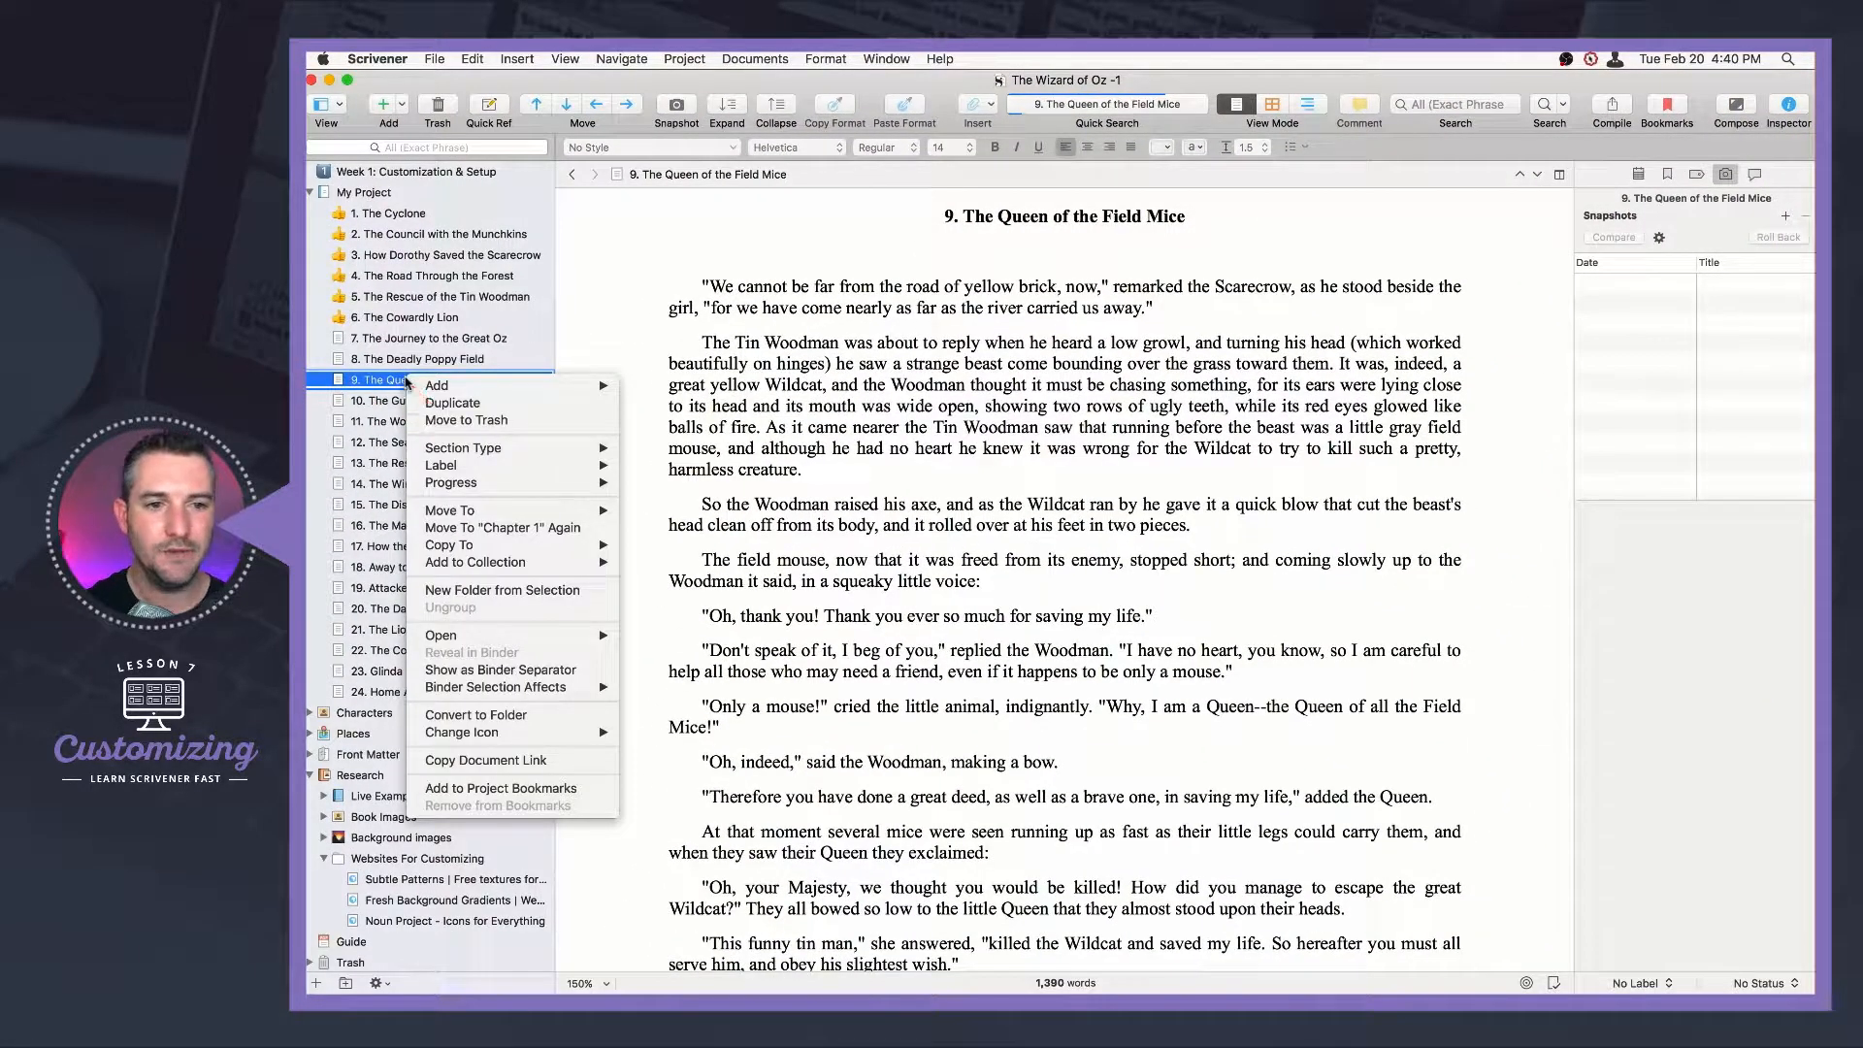
mouse_move(563, 734)
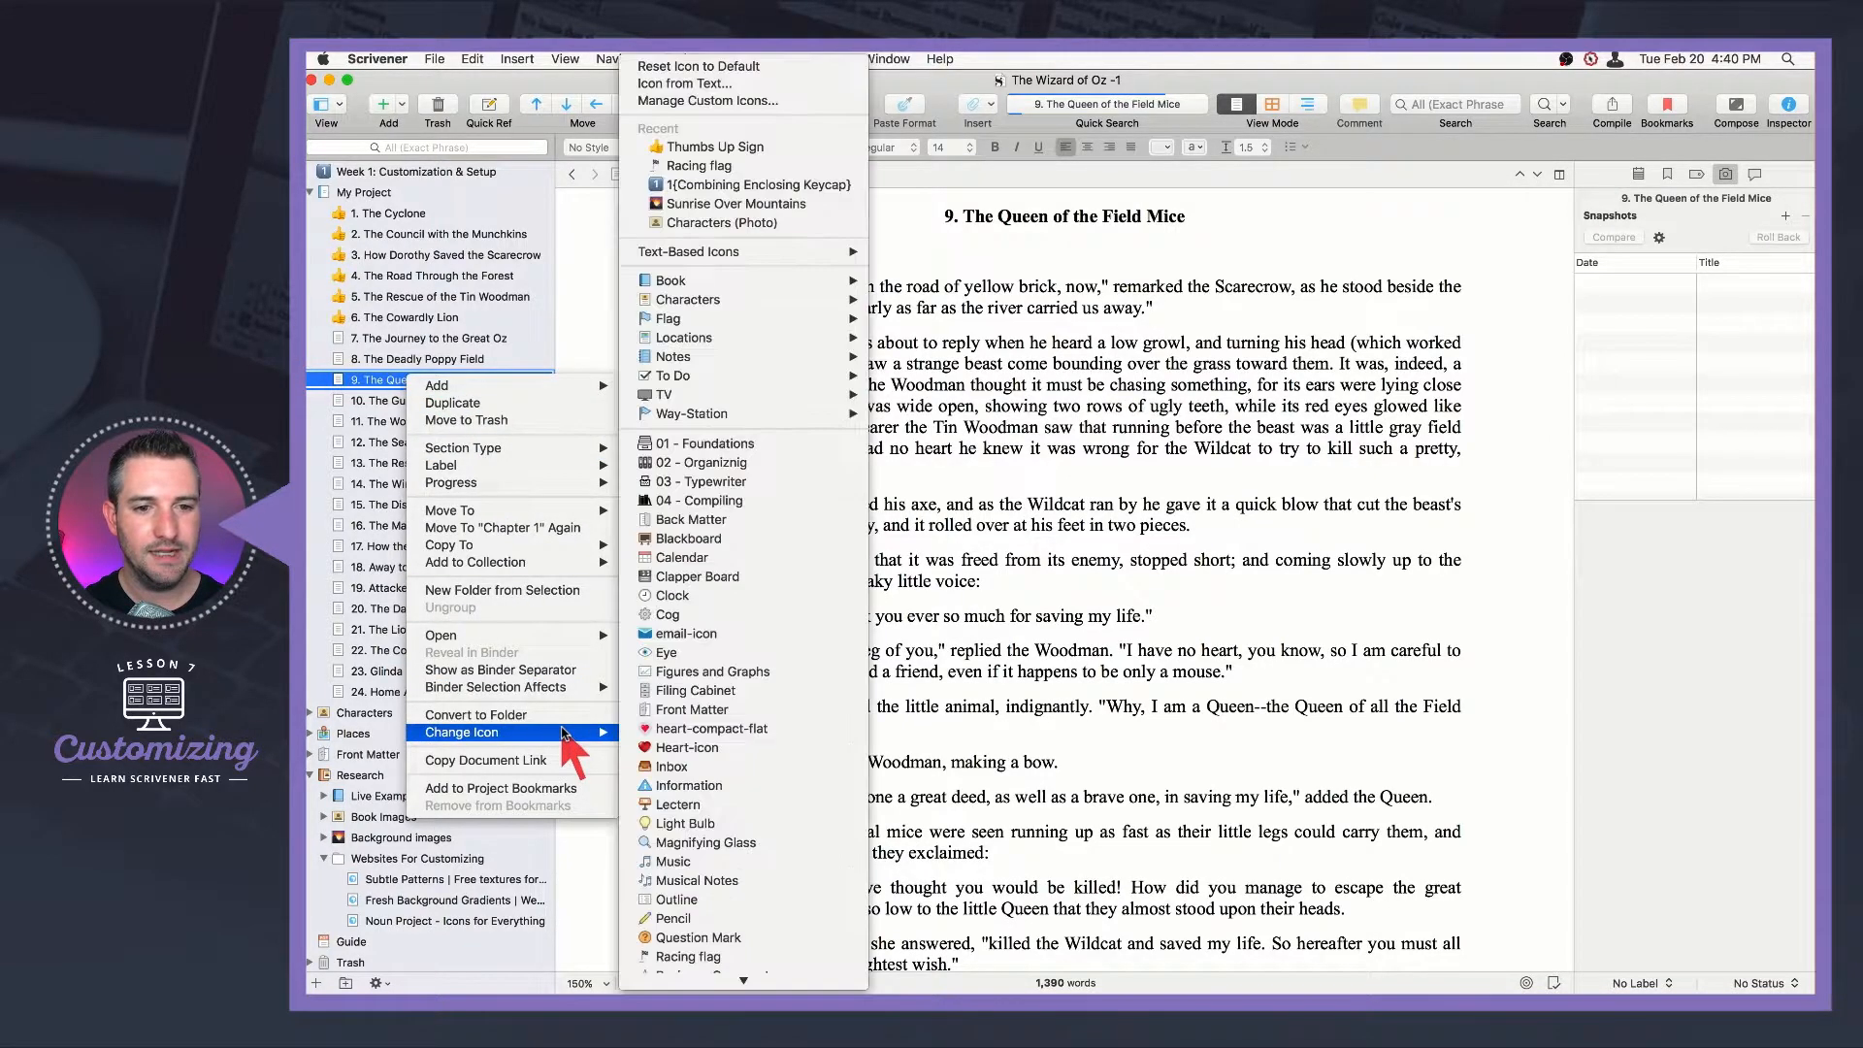
scroll(699, 755, "down", 5)
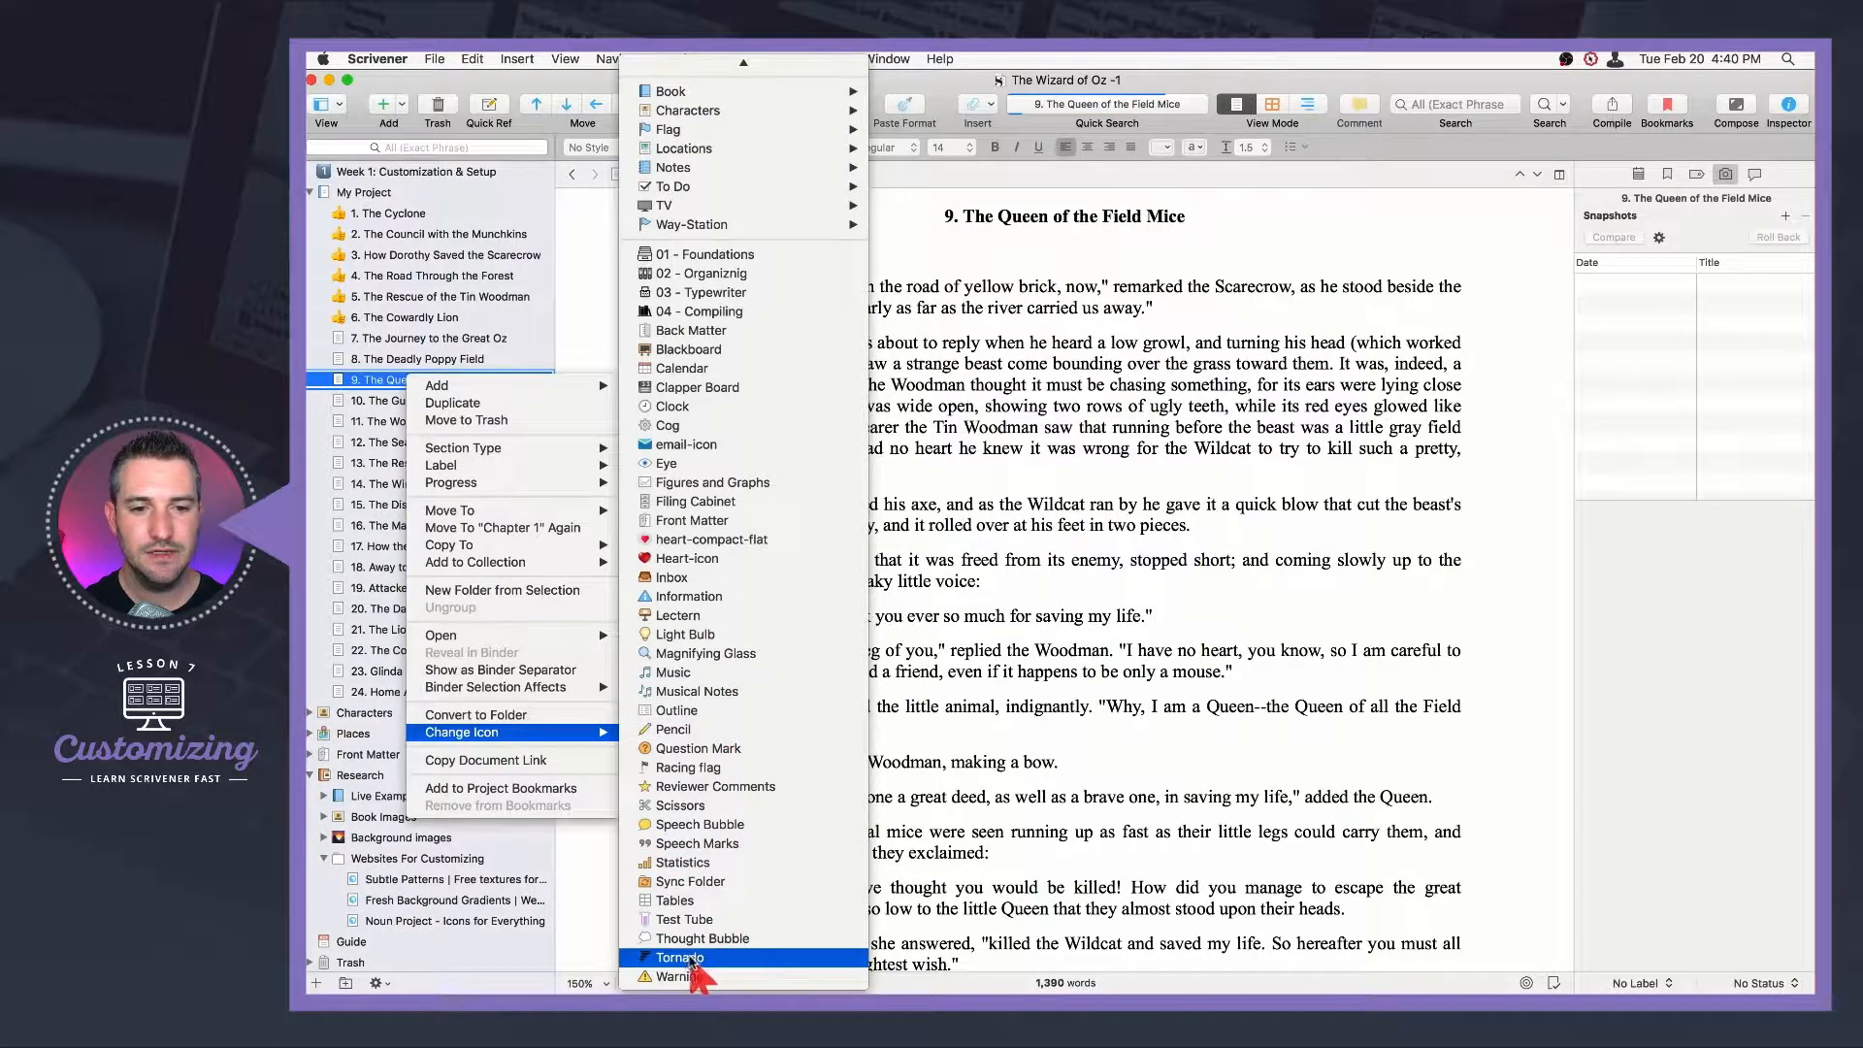
left_click(722, 960)
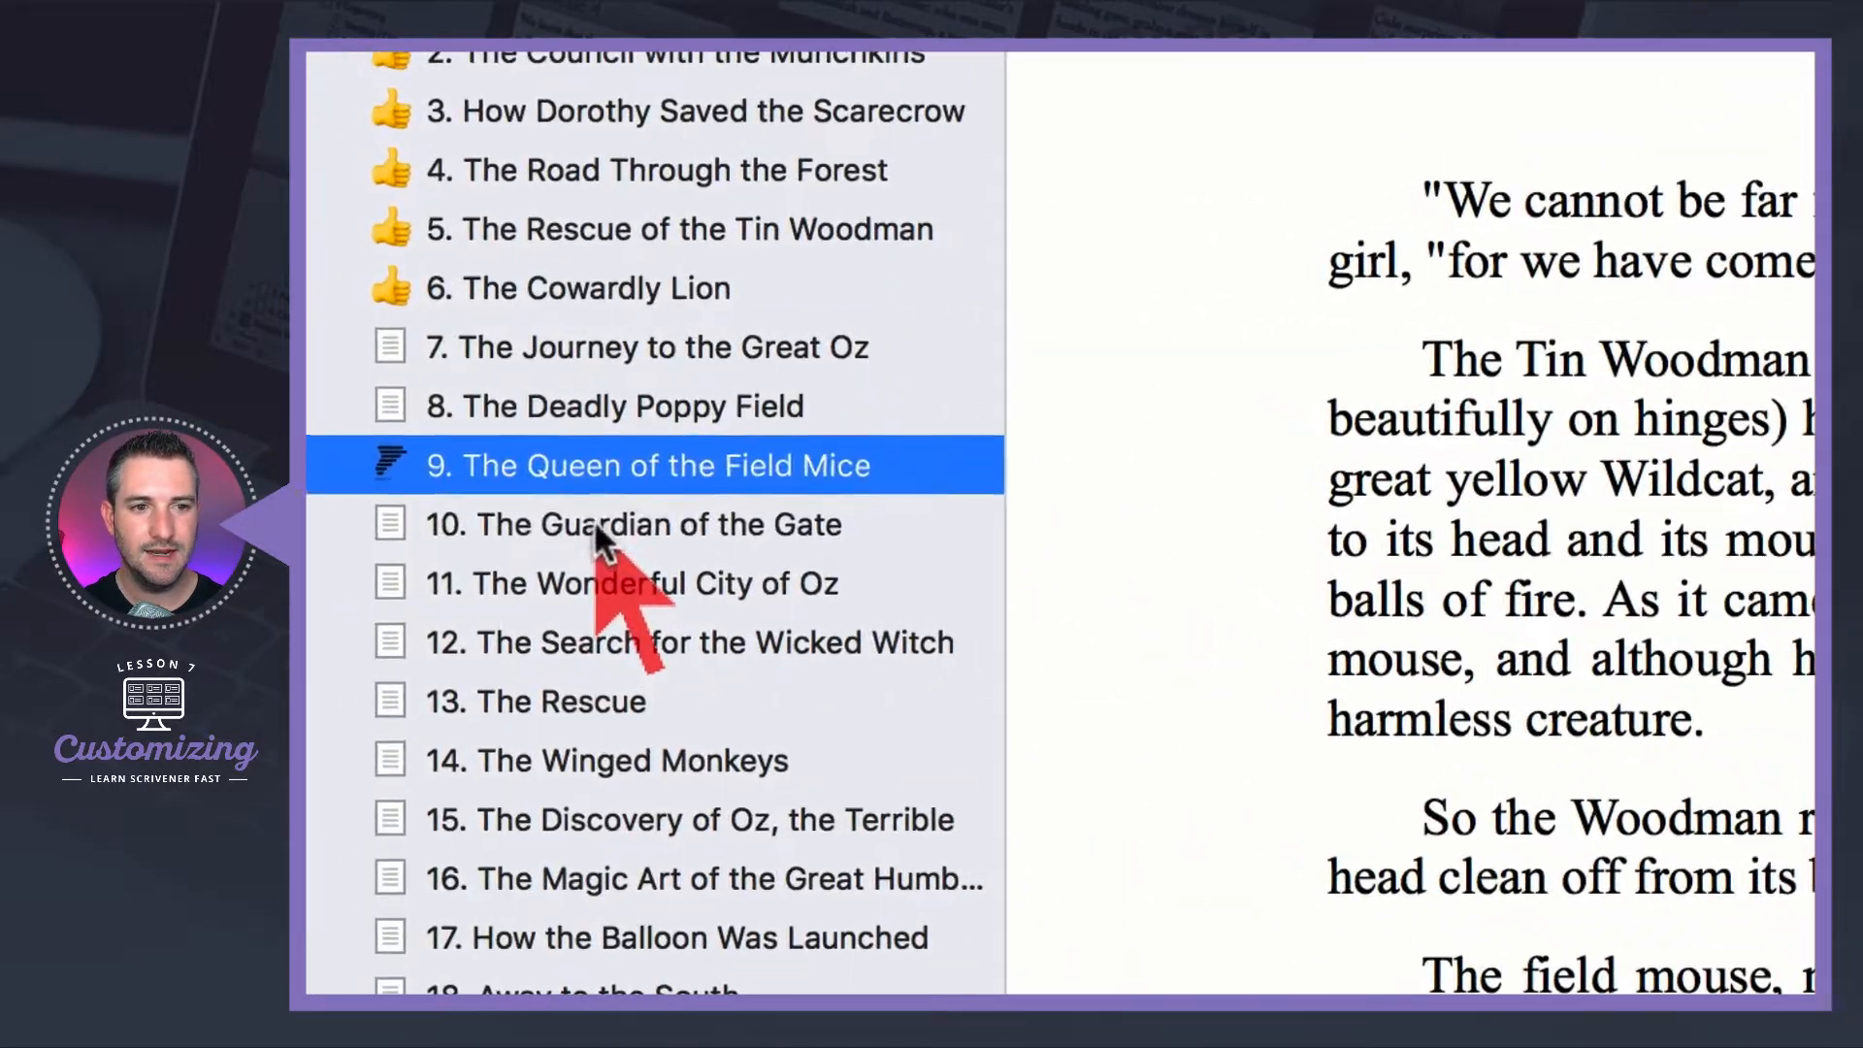
left_click(596, 528)
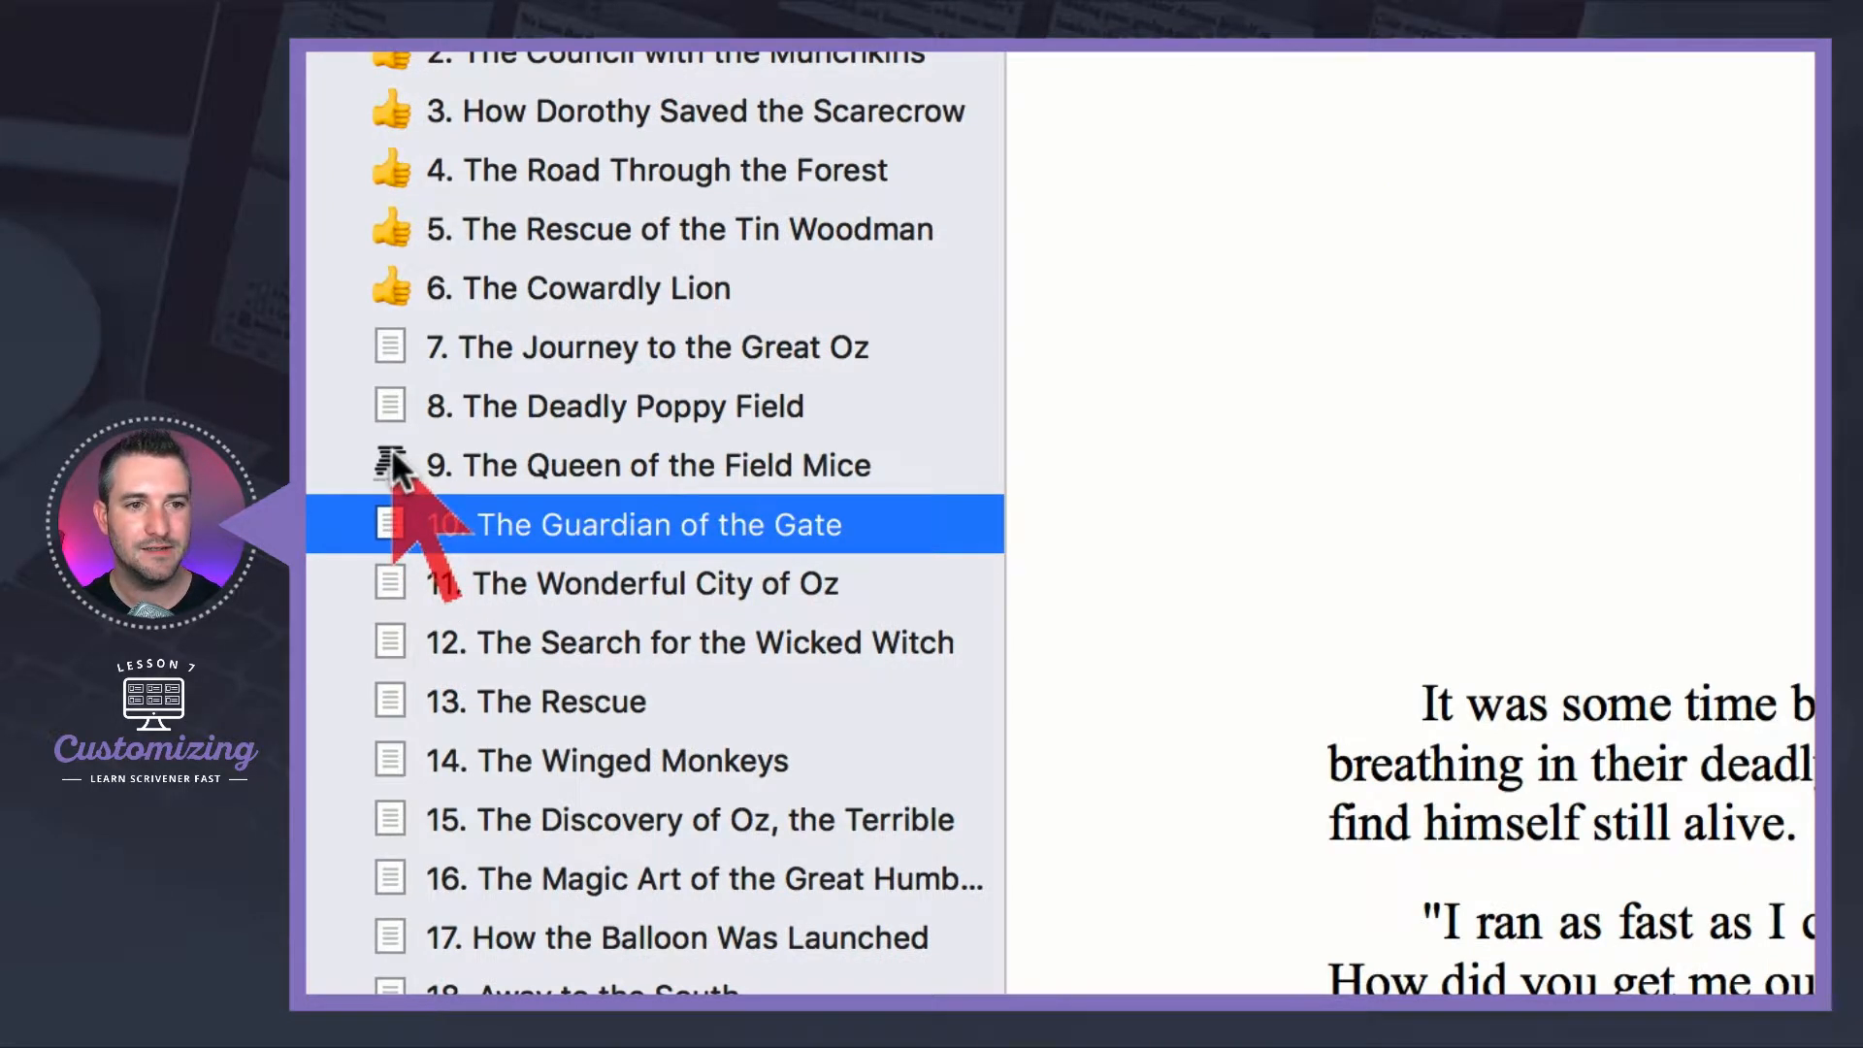
- Select chapters 7 through 11 in the binder and change all their icons to Tornado
left_click(660, 348)
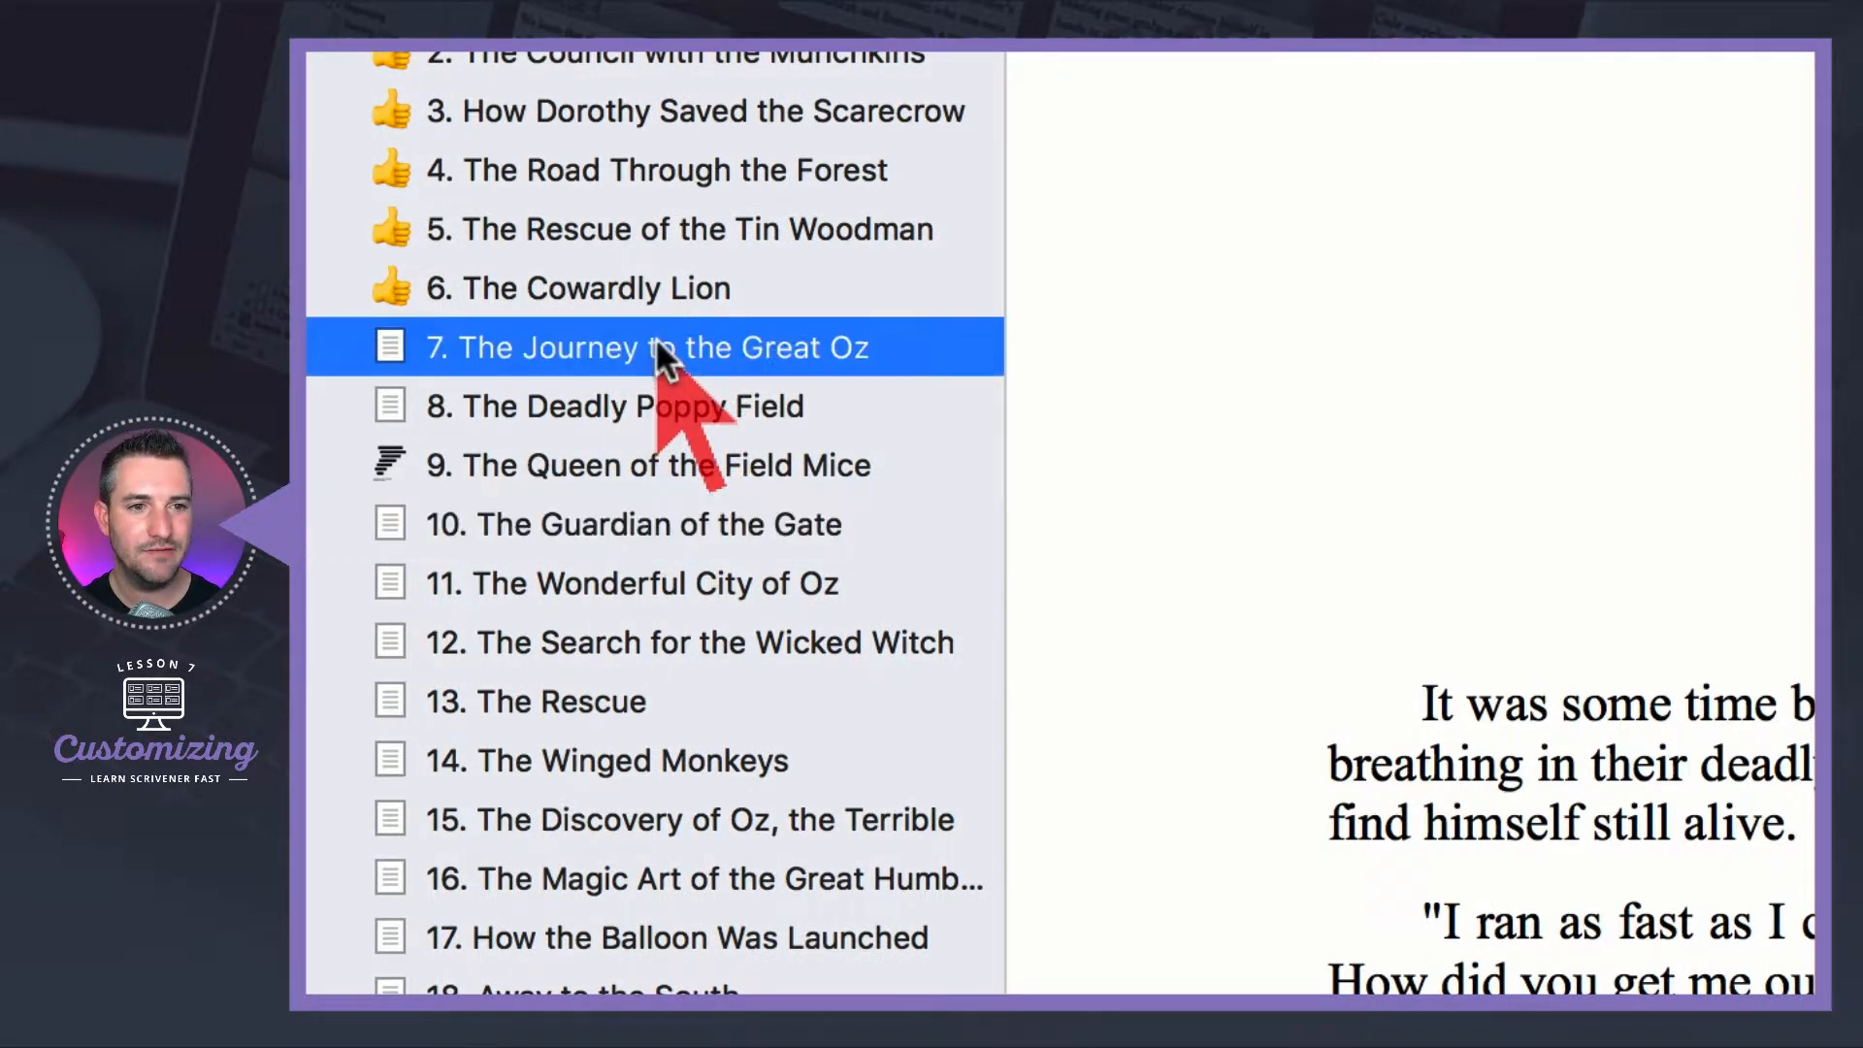
left_click(636, 583, "shift")
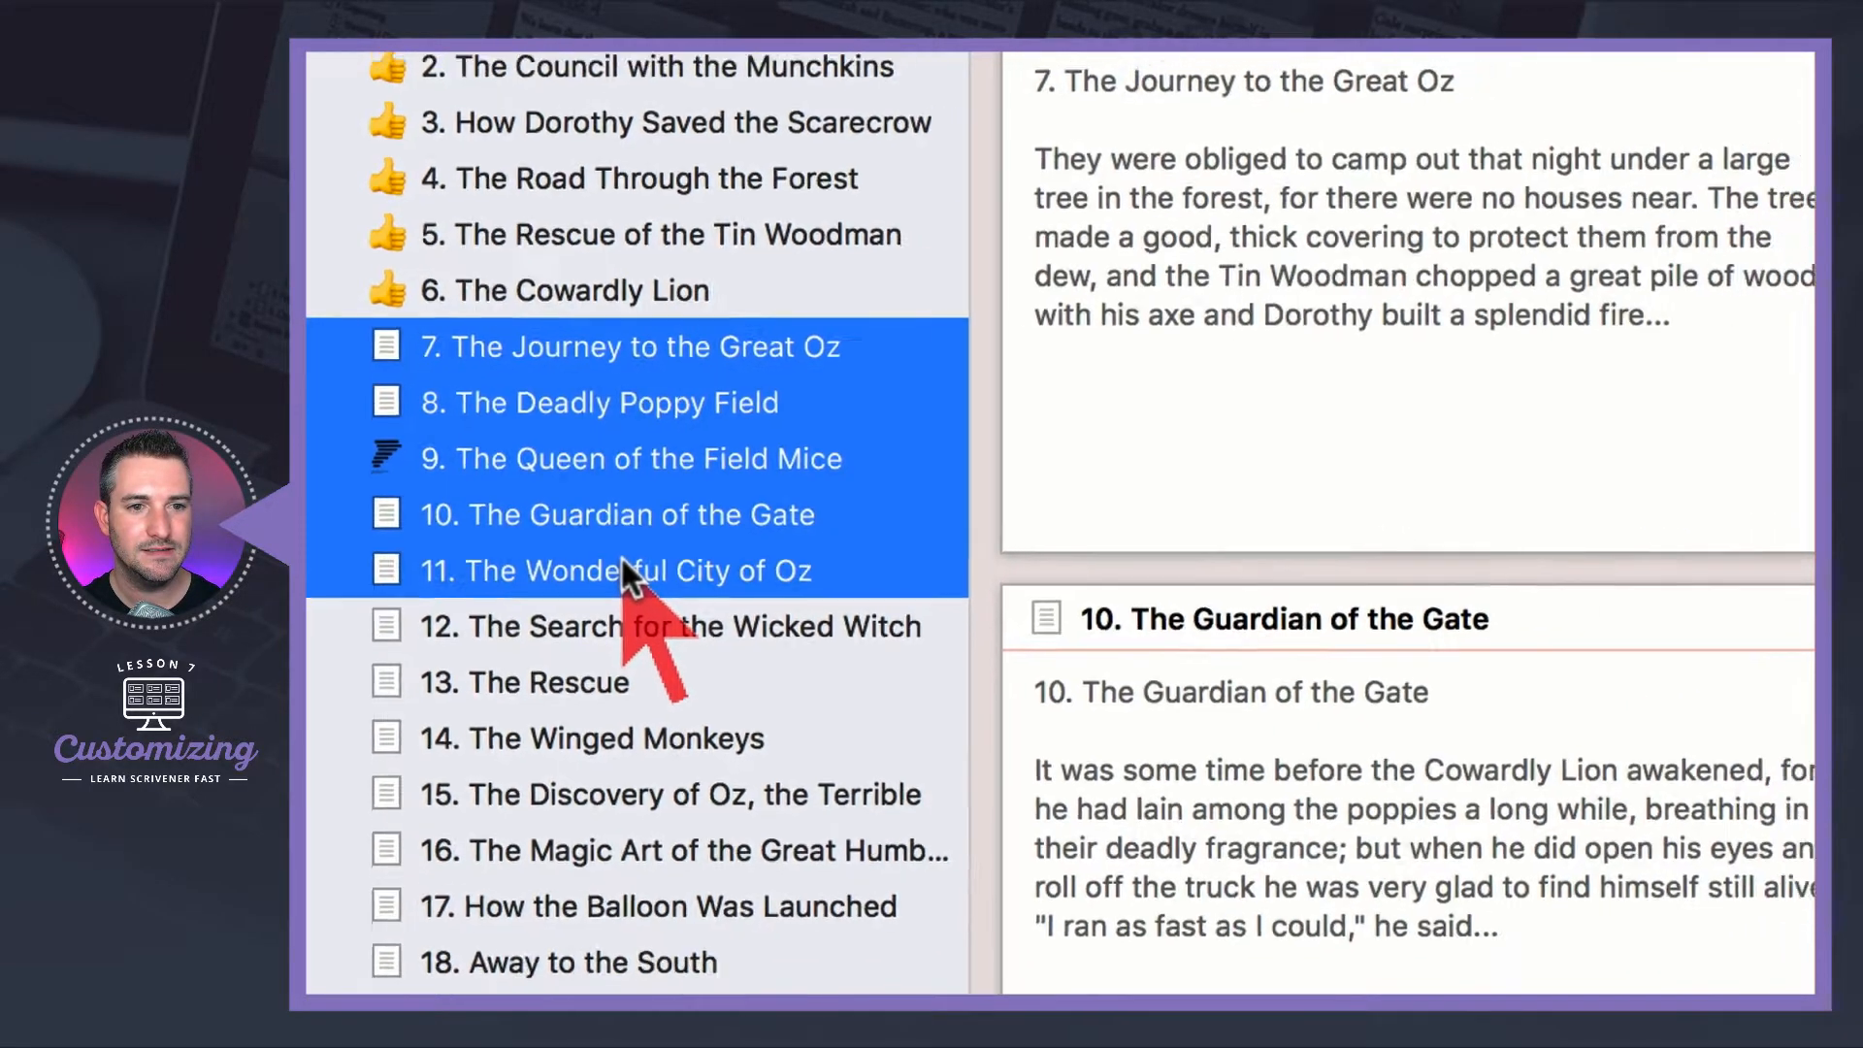
right_click(642, 575)
mouse_move(607, 918)
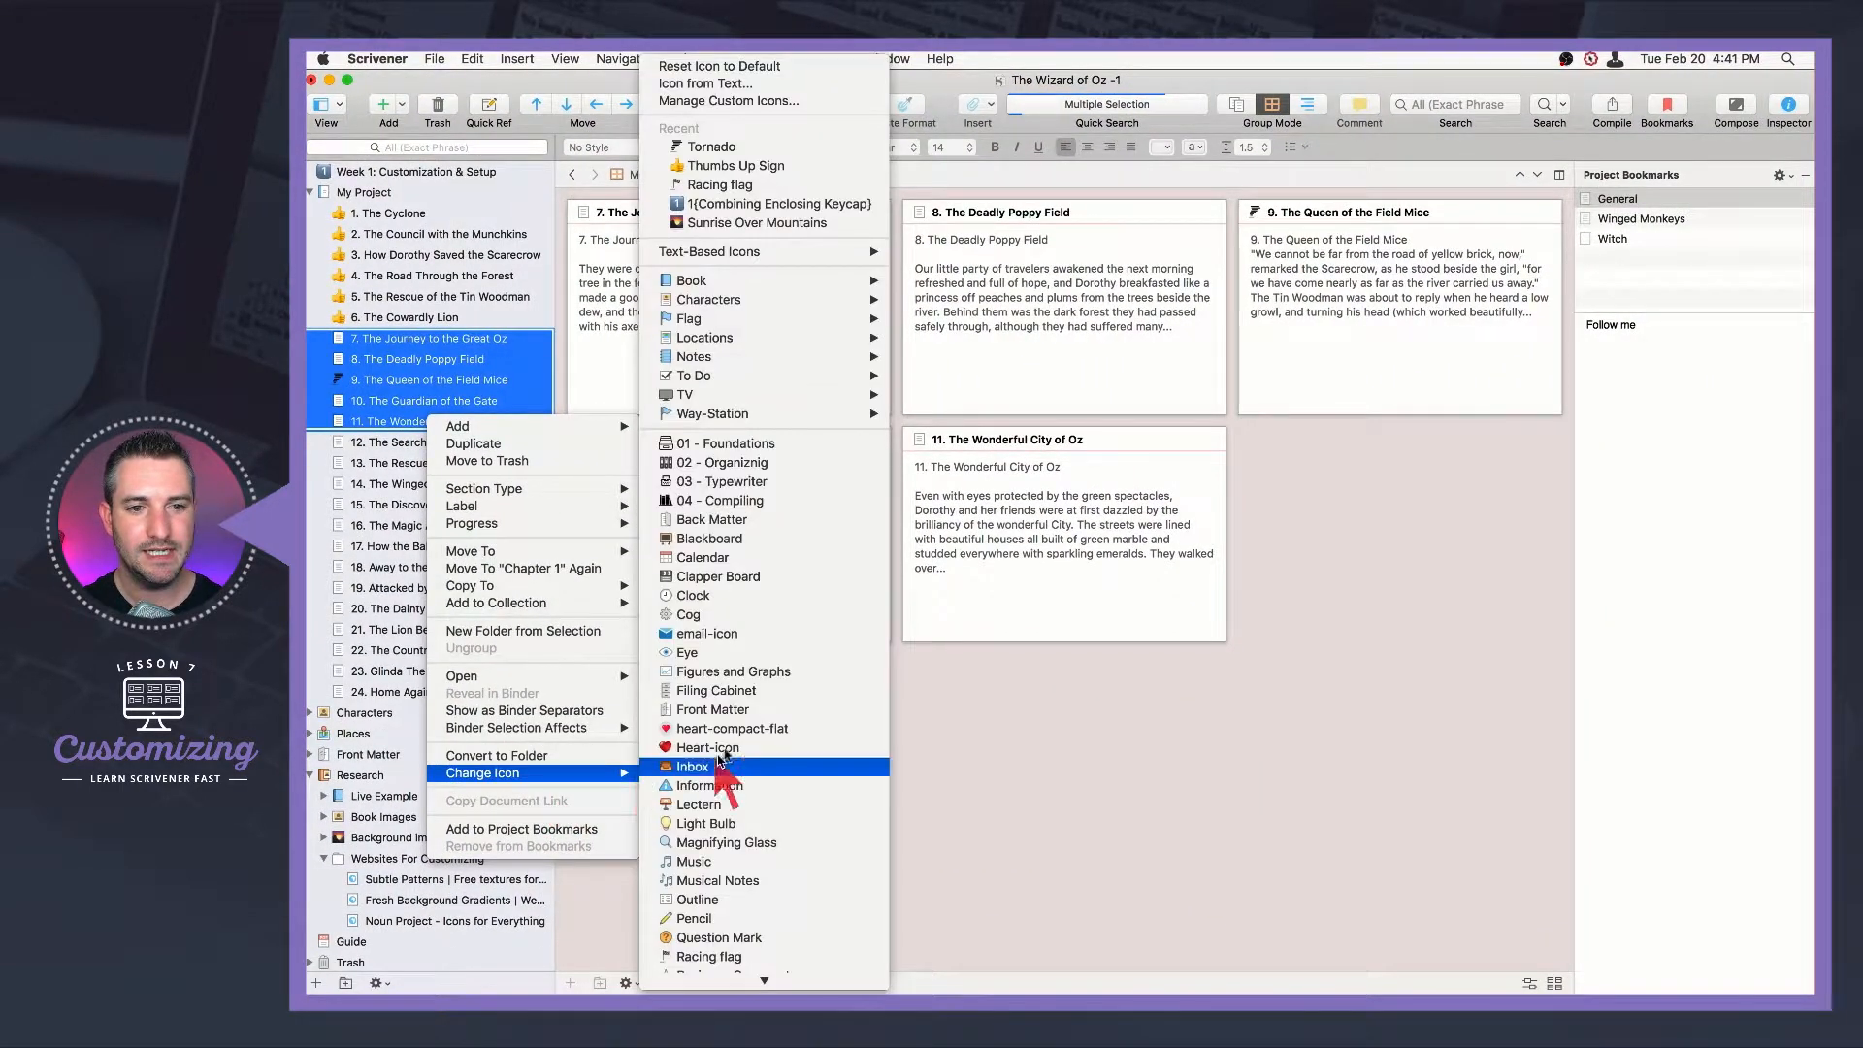
scroll(753, 790, "down", 5)
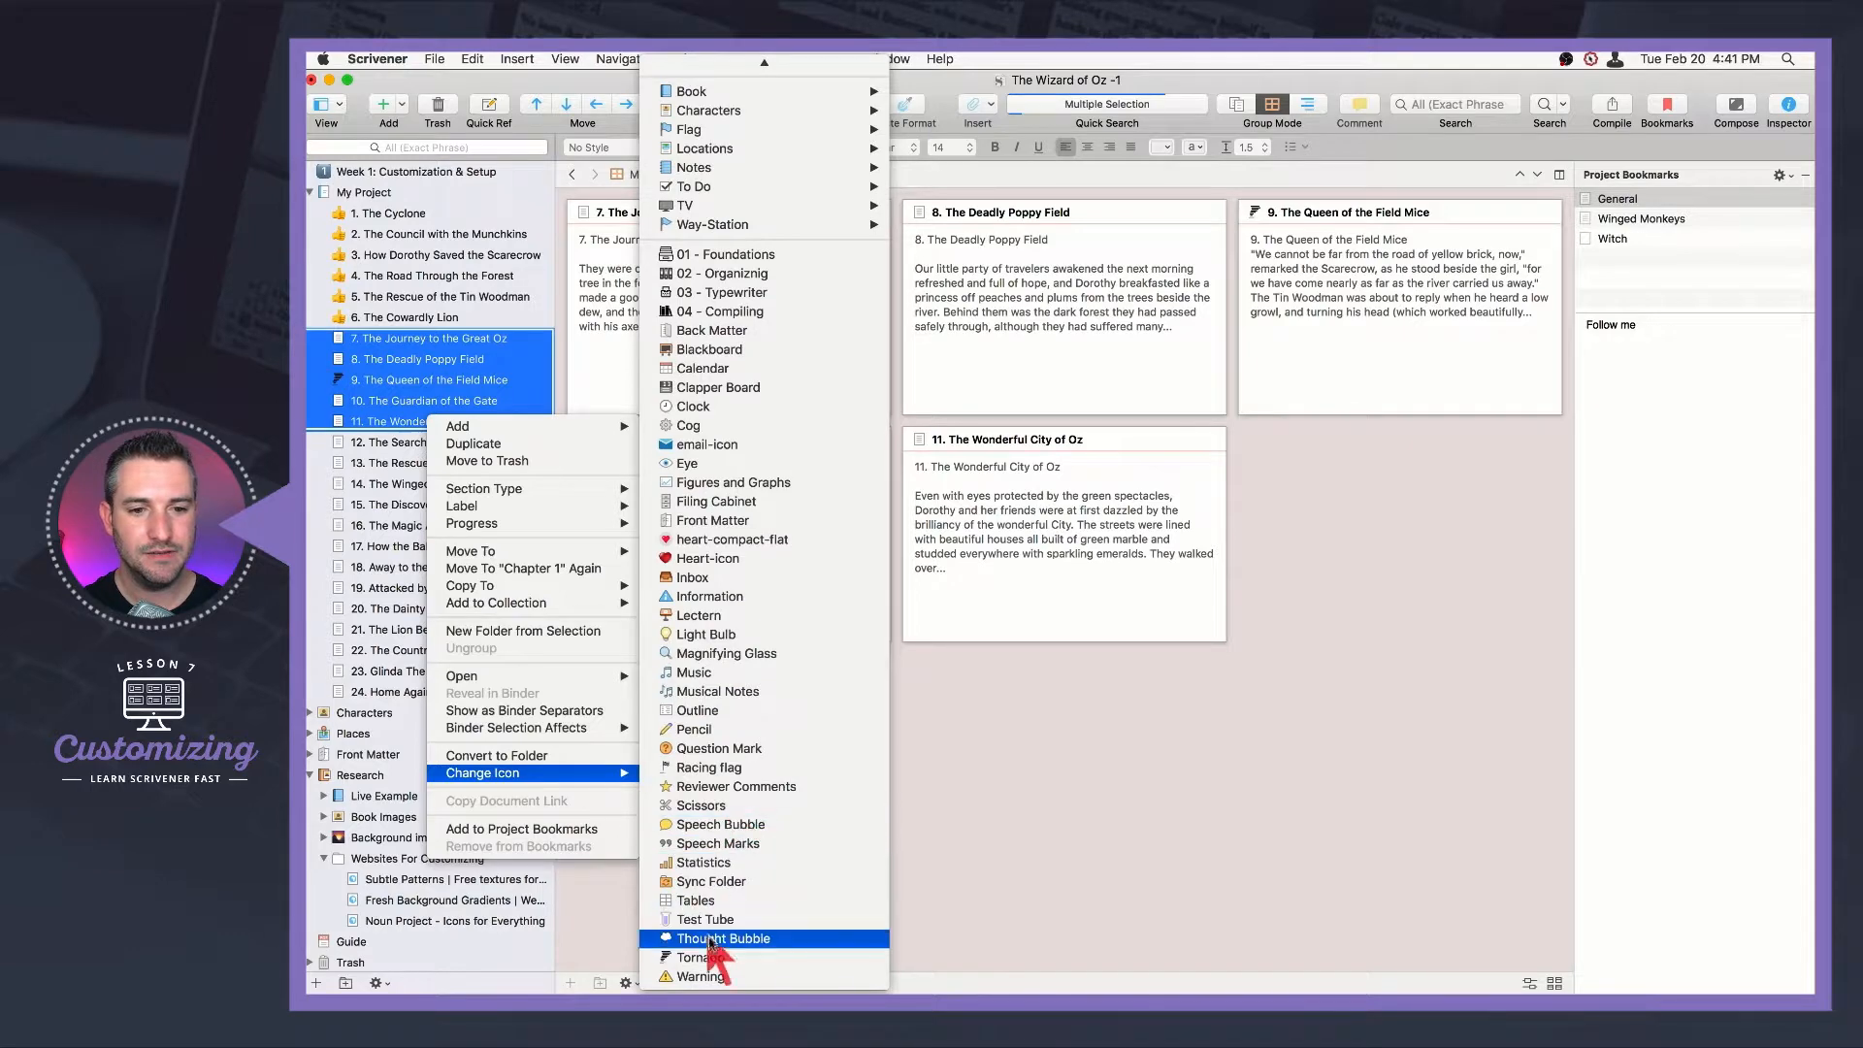
left_click(720, 959)
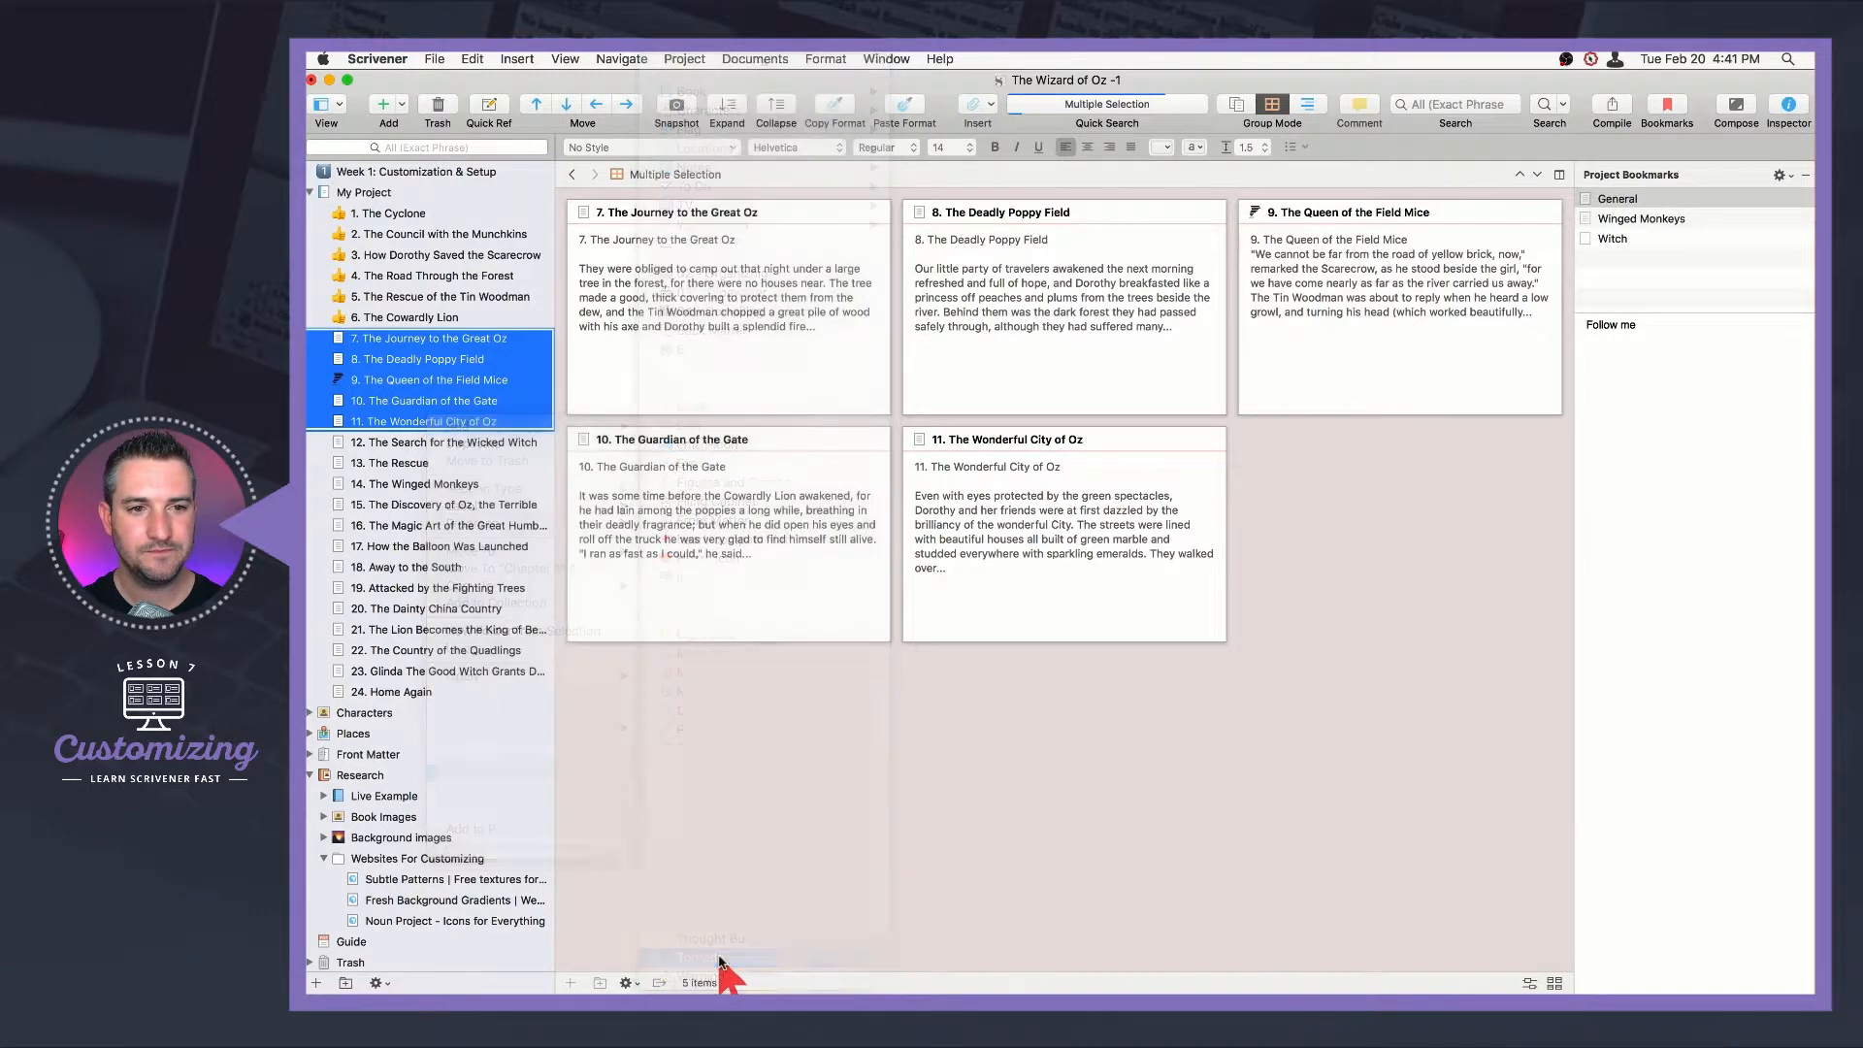
left_click(420, 446)
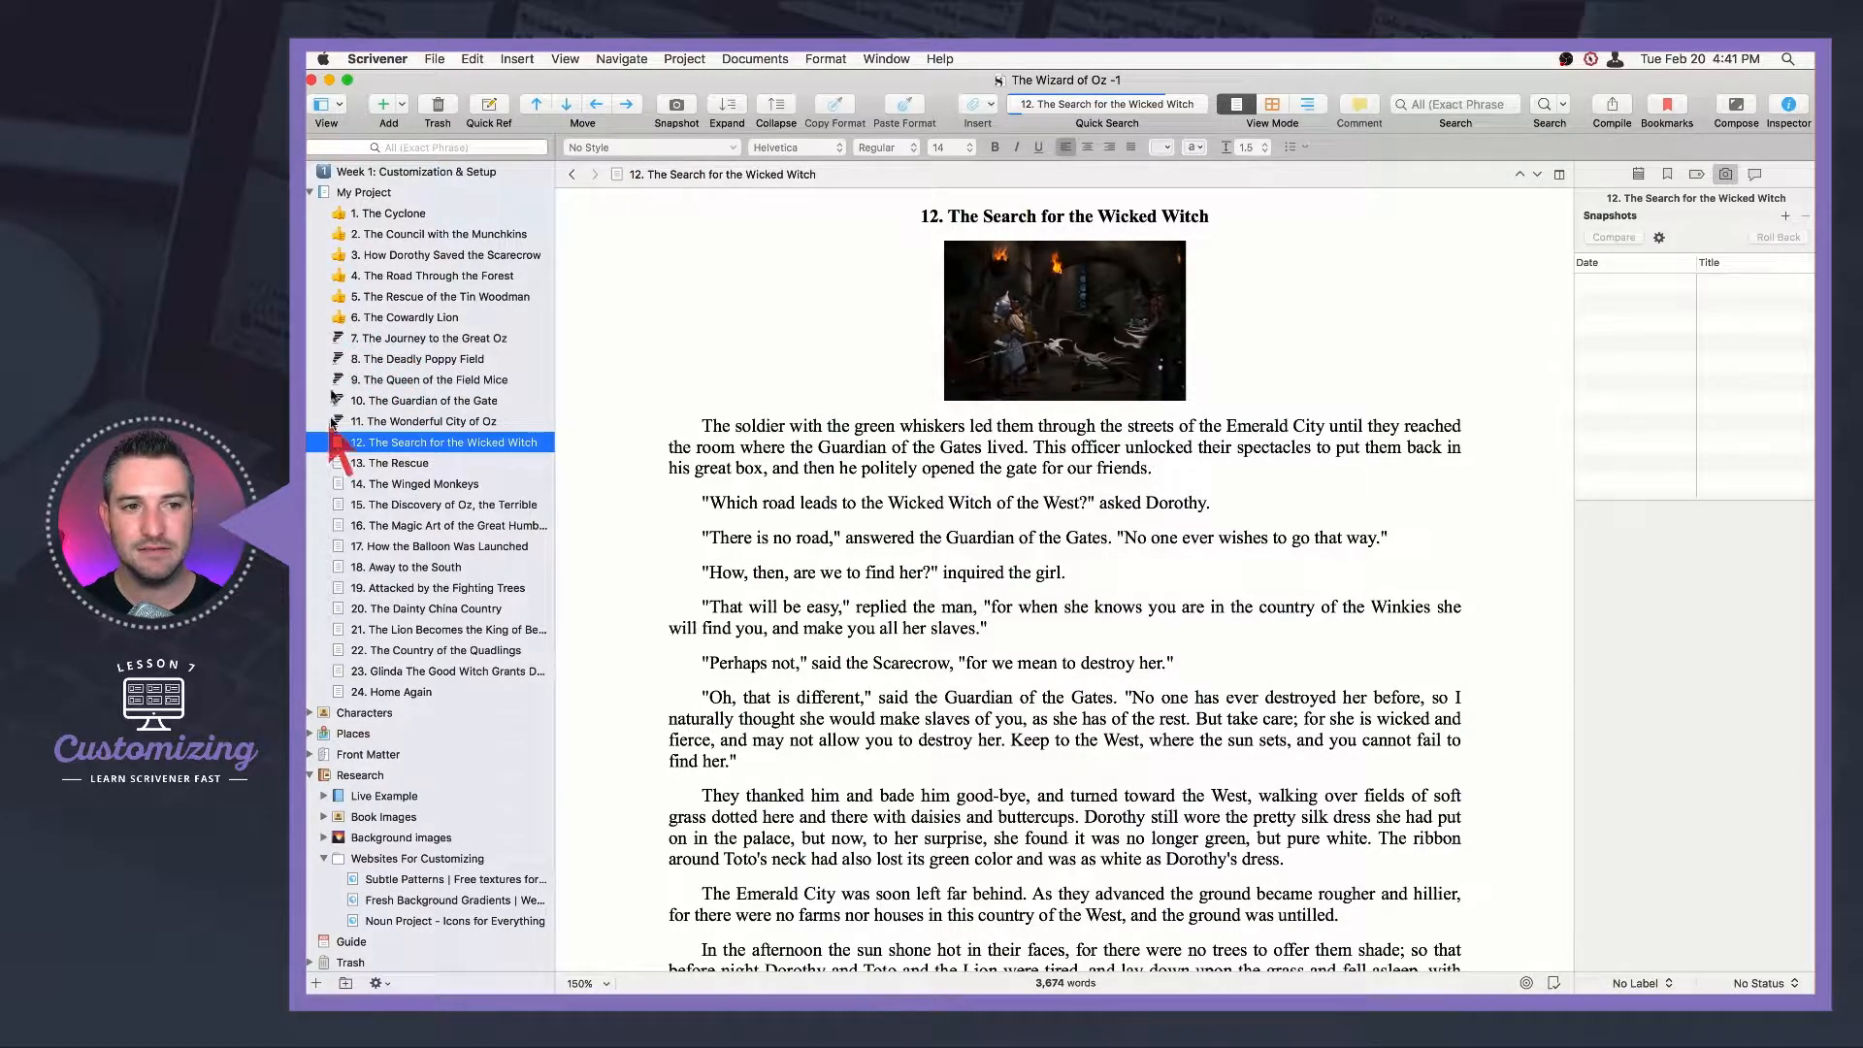
- Assign the label "1. To Do" to chapter 7, The Journey to the Great Oz, and select chapter 8
left_click(406, 339)
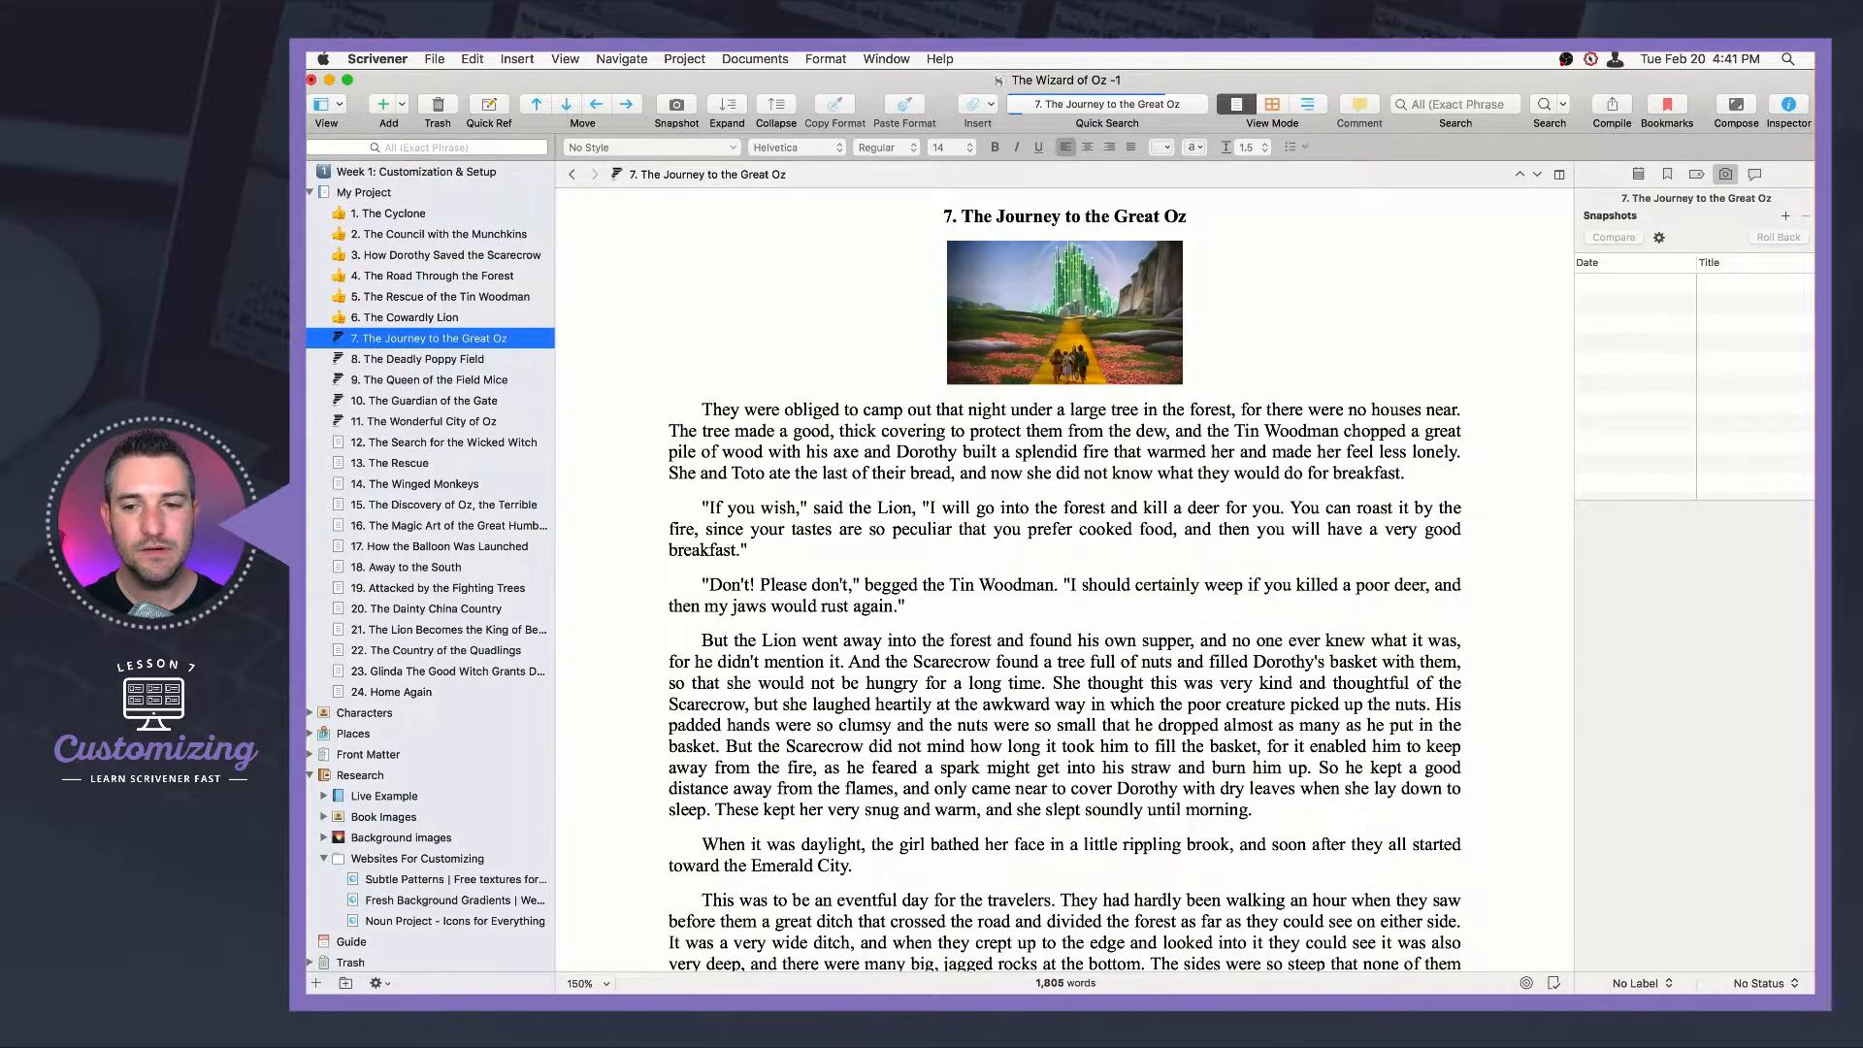
left_click(1669, 983)
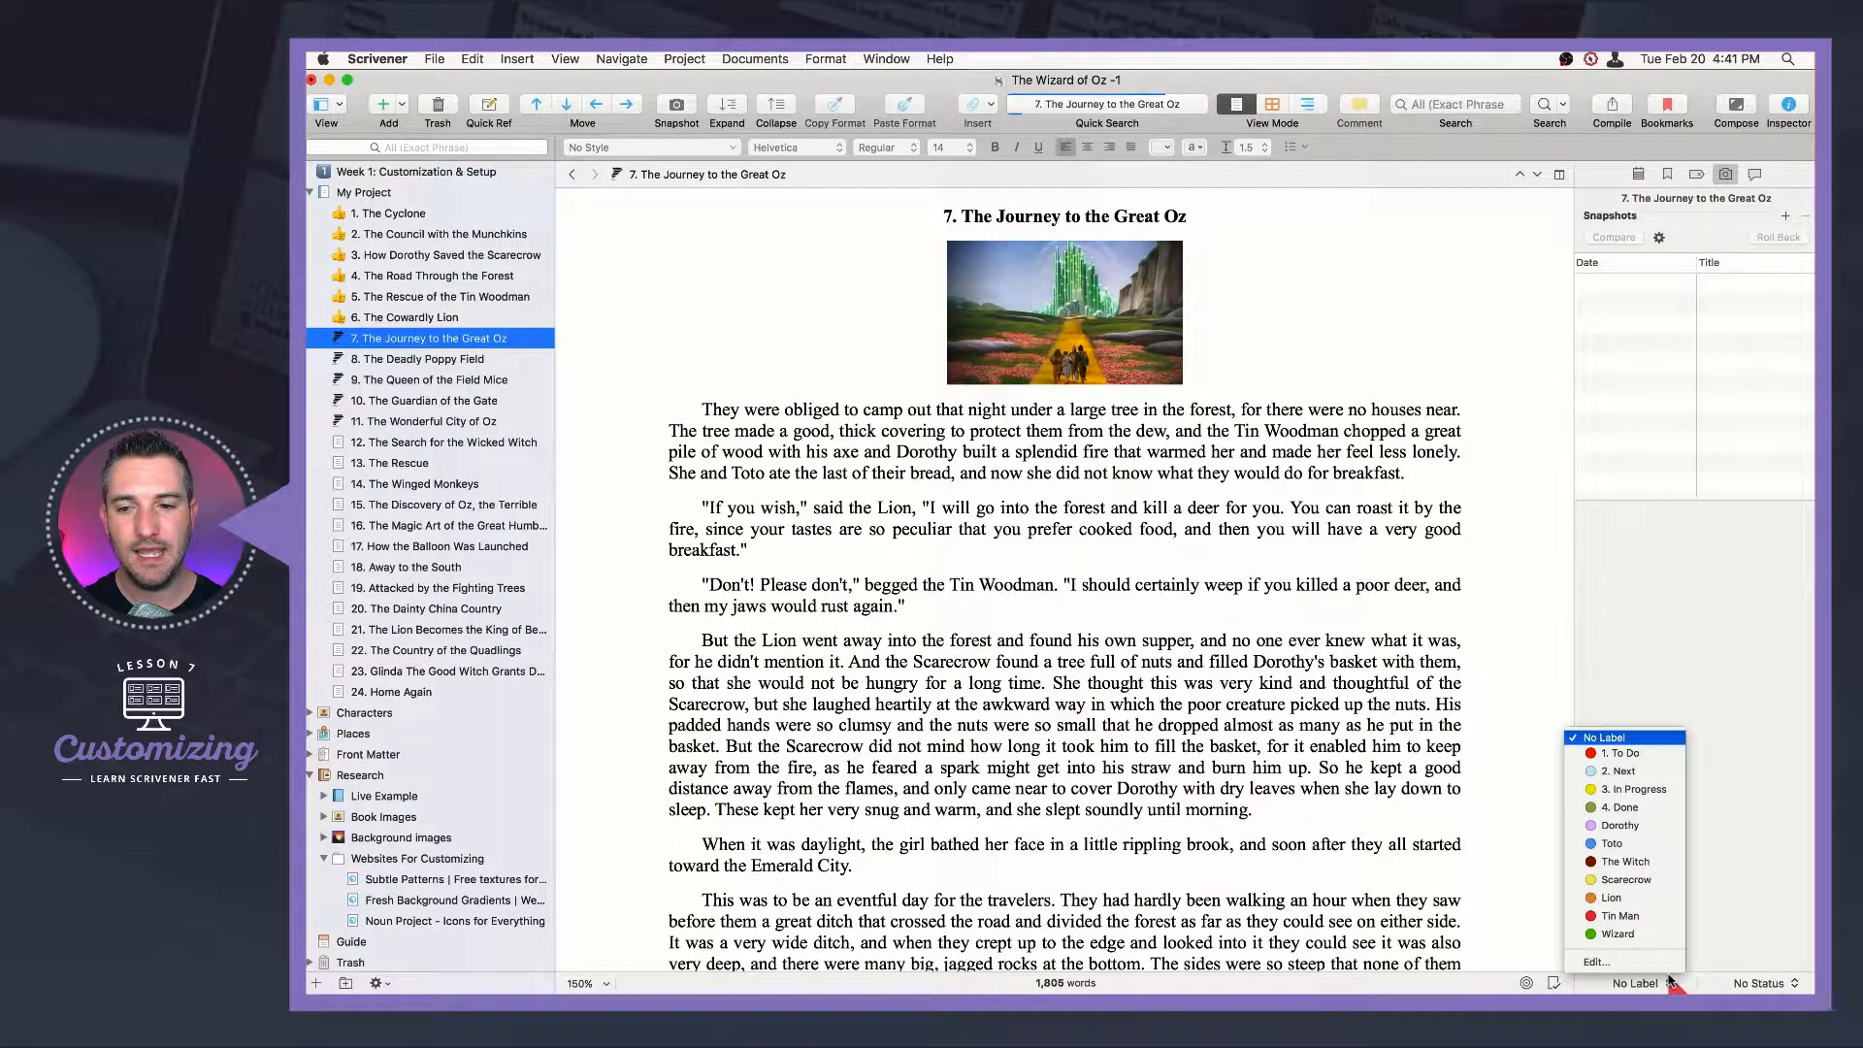
left_click(1617, 755)
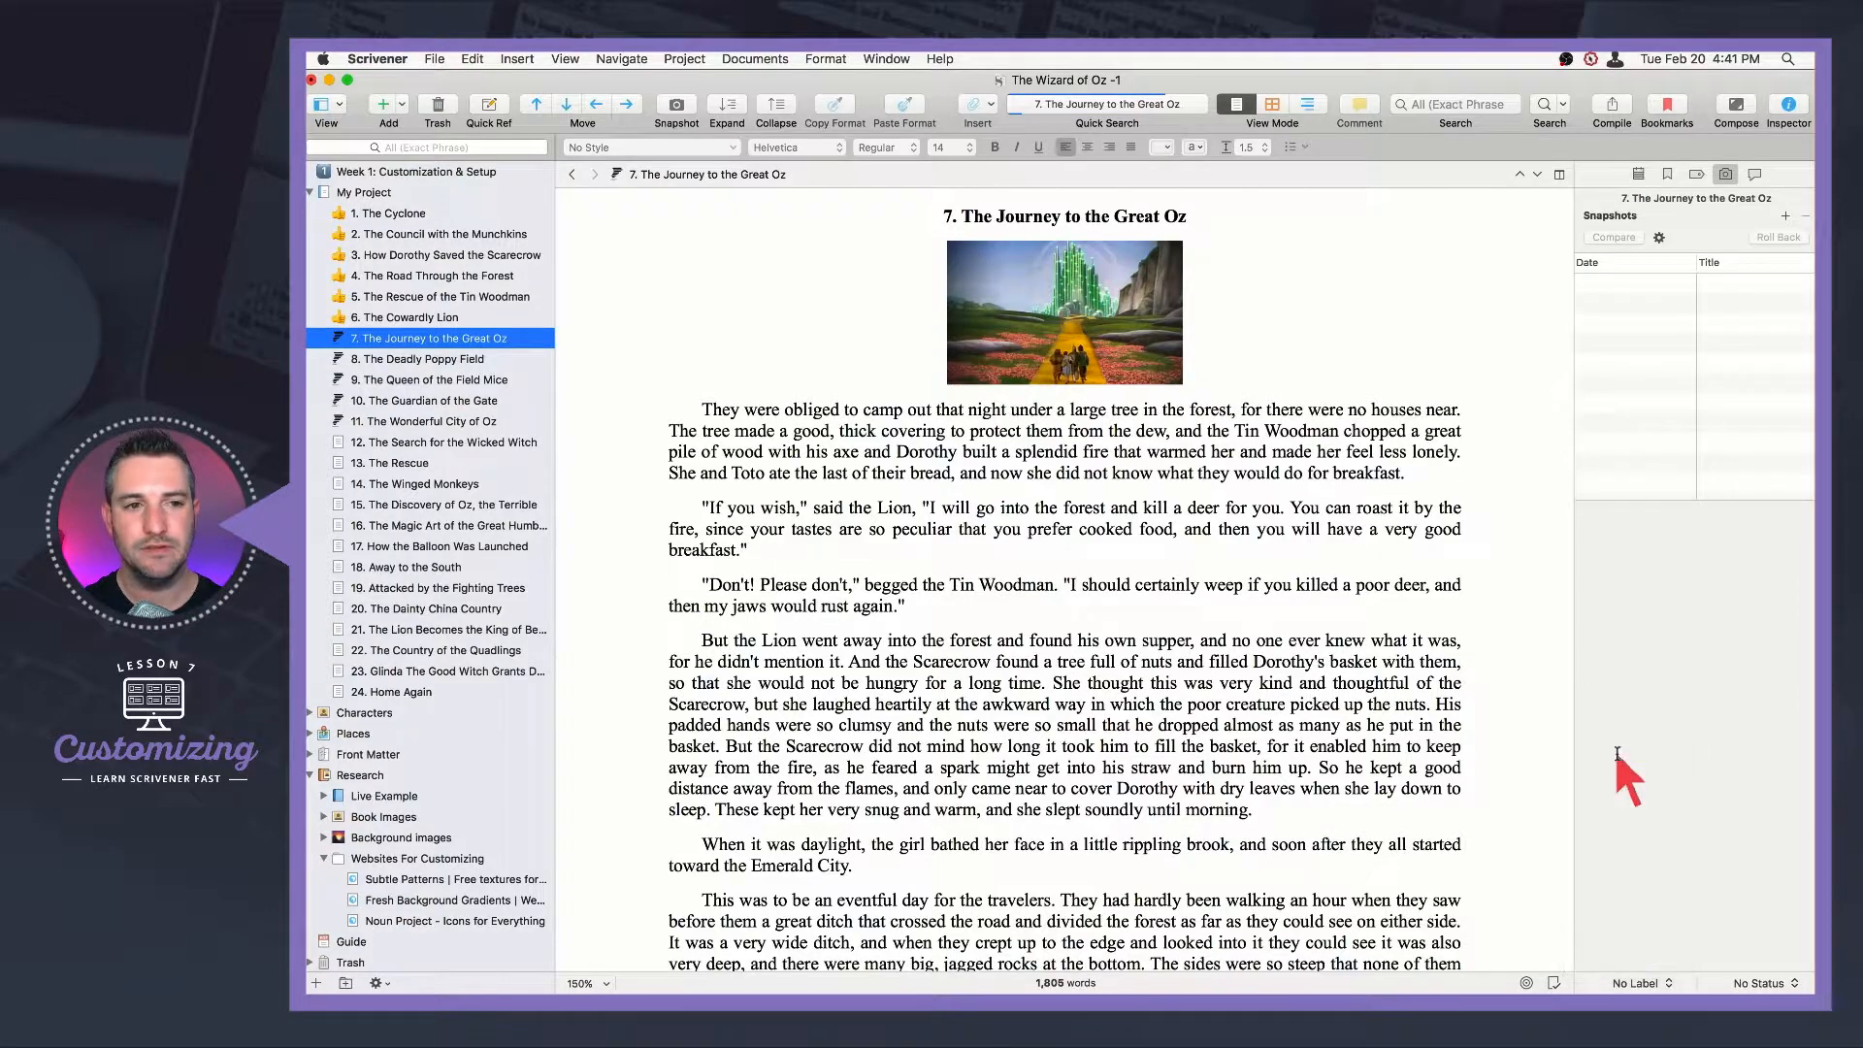
left_click(433, 360)
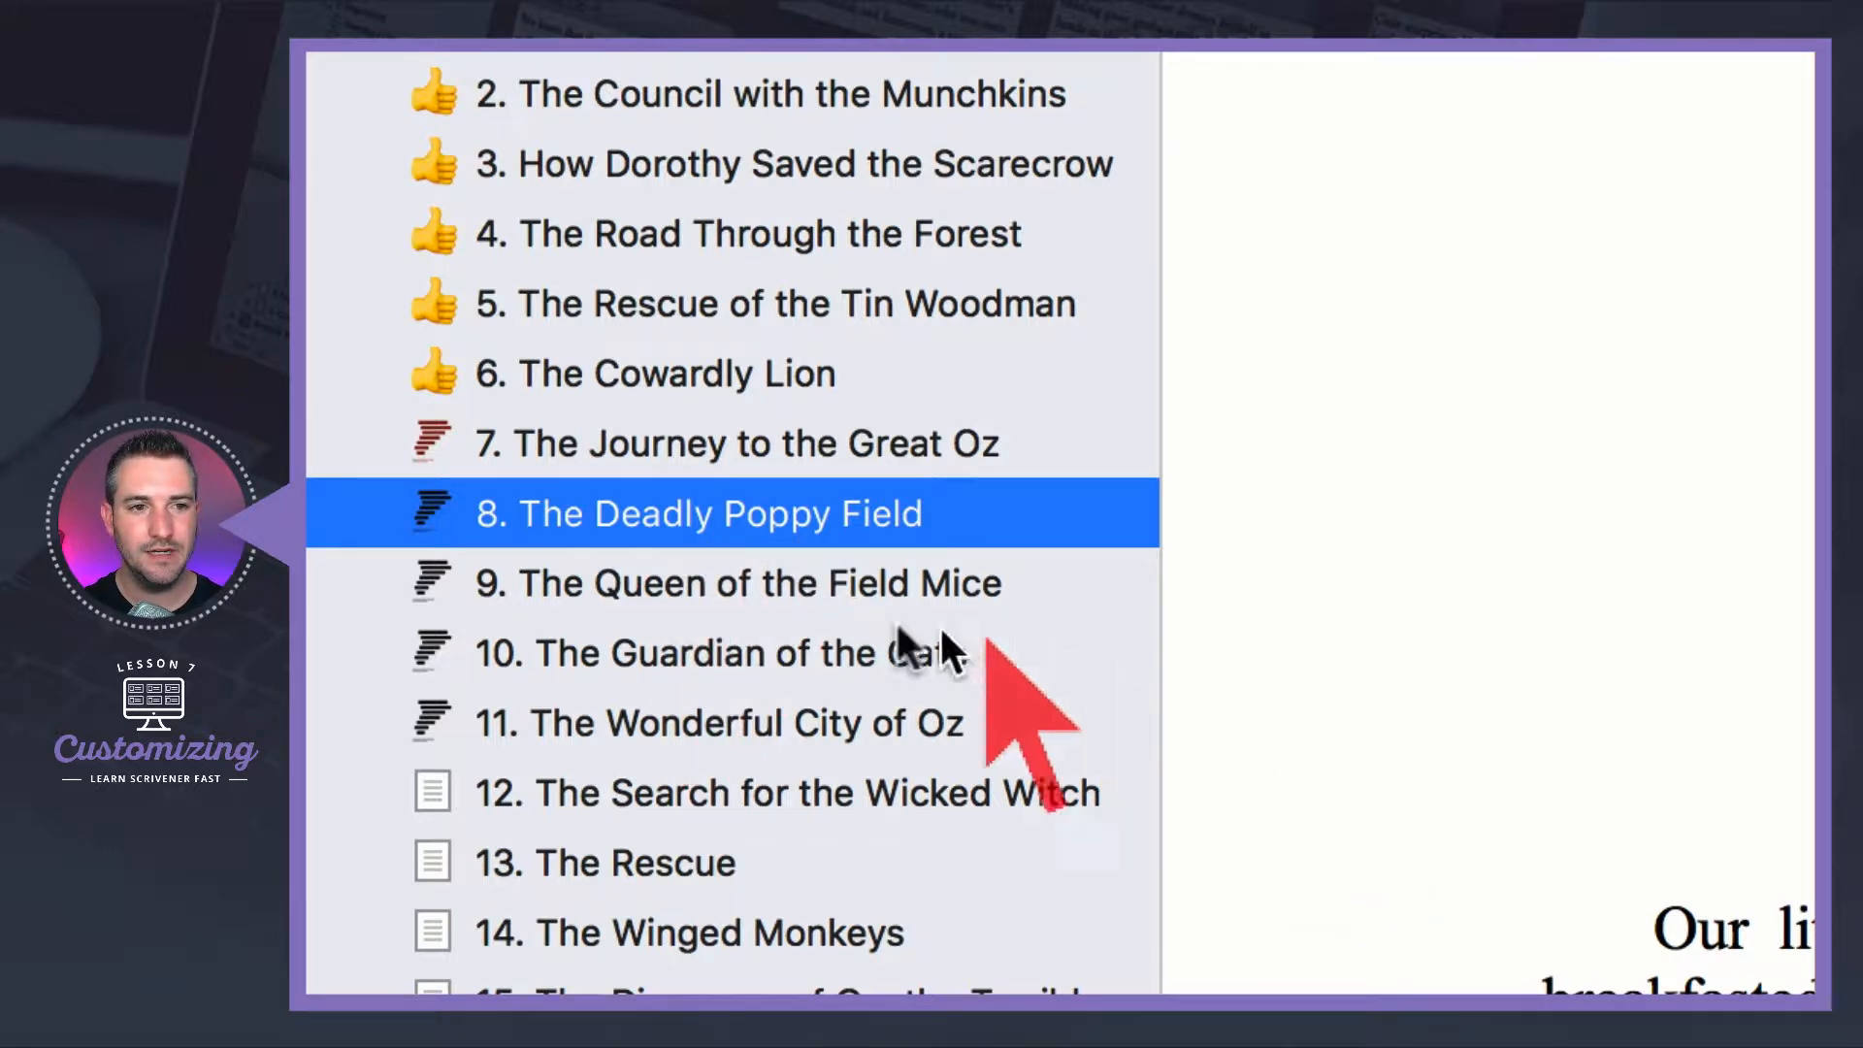
- Assign the green, blue and purple labels to chapters 8, 9 and 10 respectively, and select chapter 12, The Search for the Wicked Witch
left_click(766, 586)
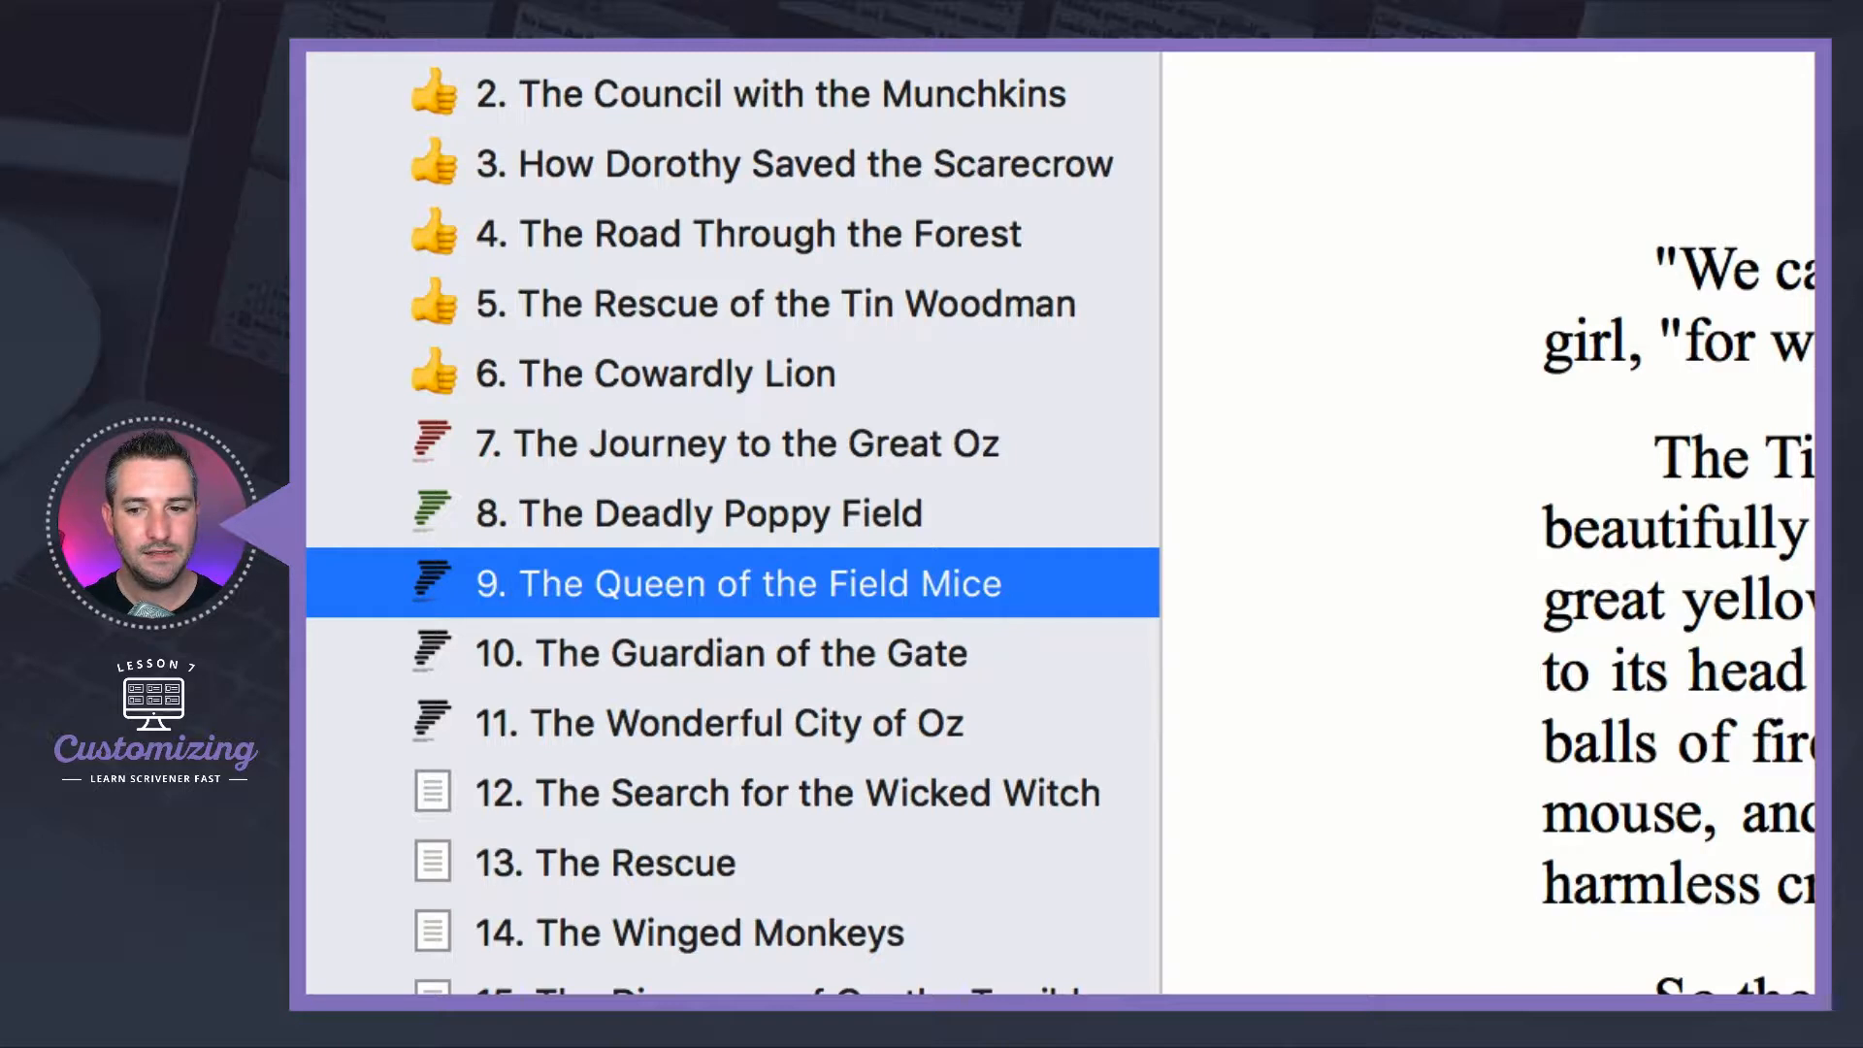
left_click(644, 655)
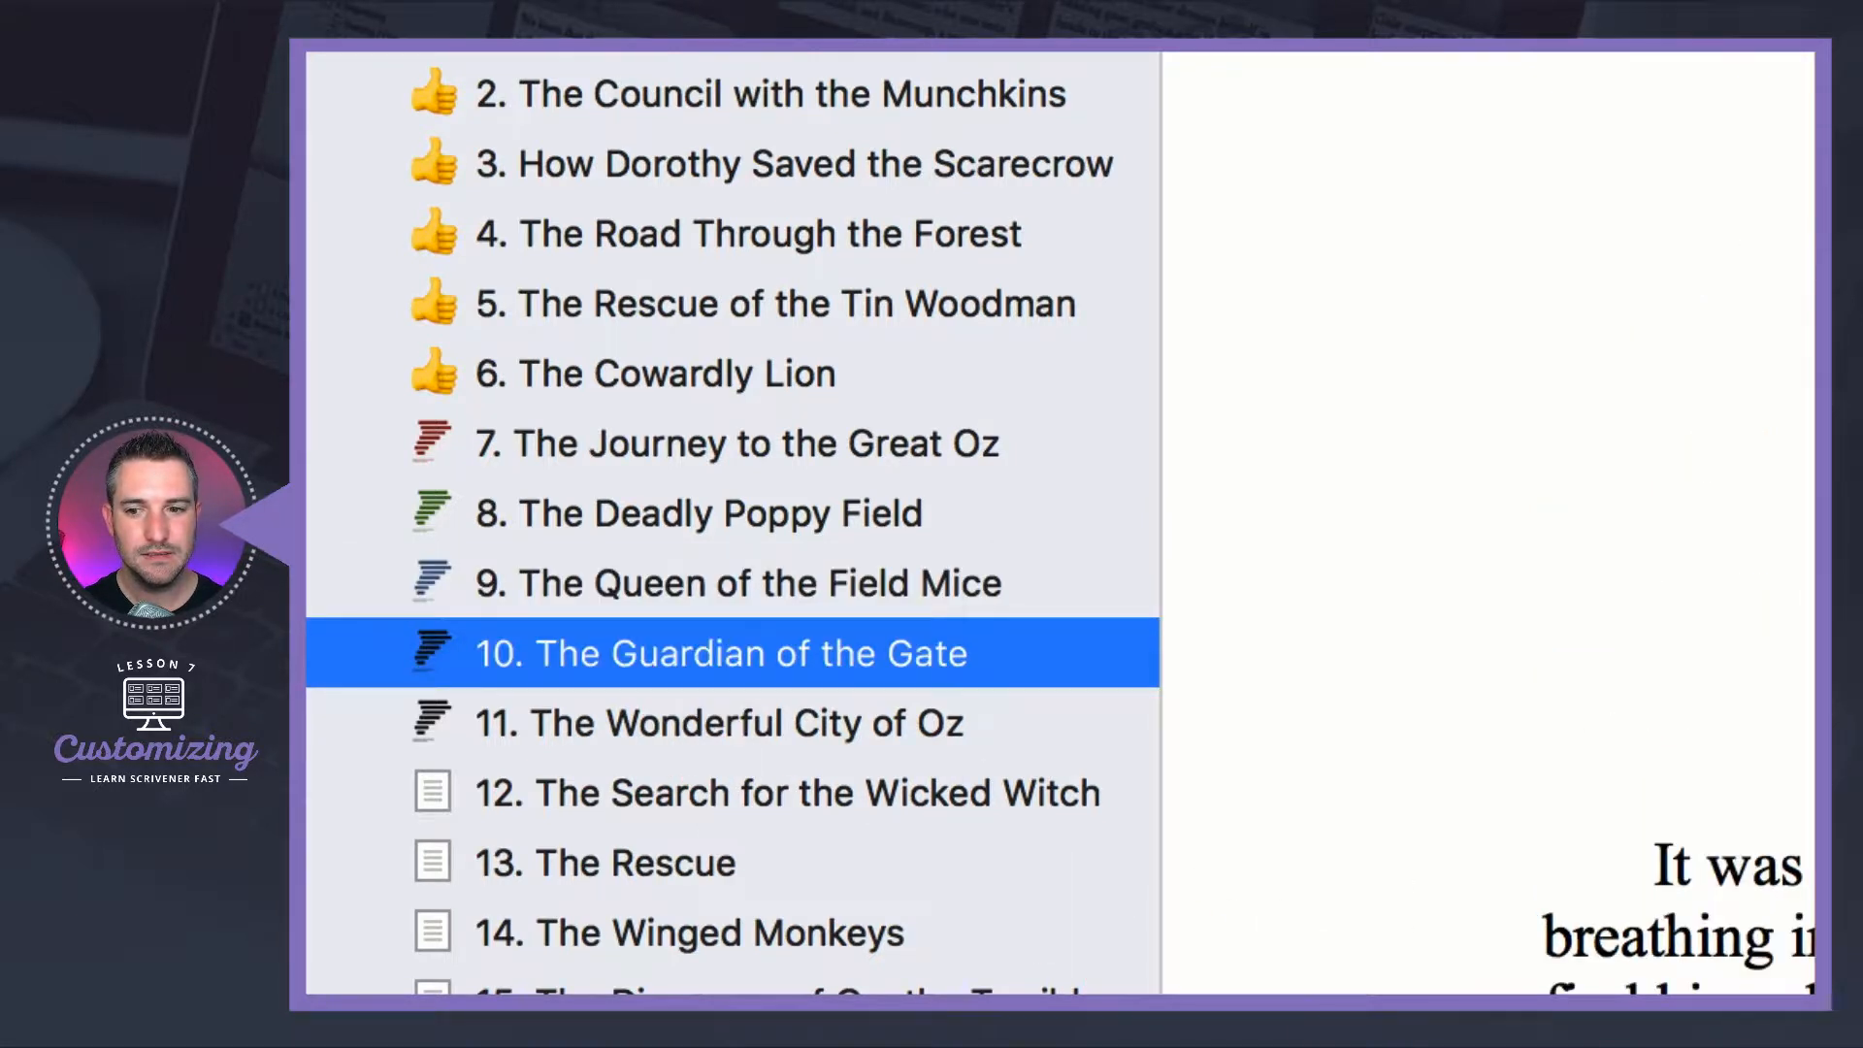
left_click(685, 726)
left_click(680, 815)
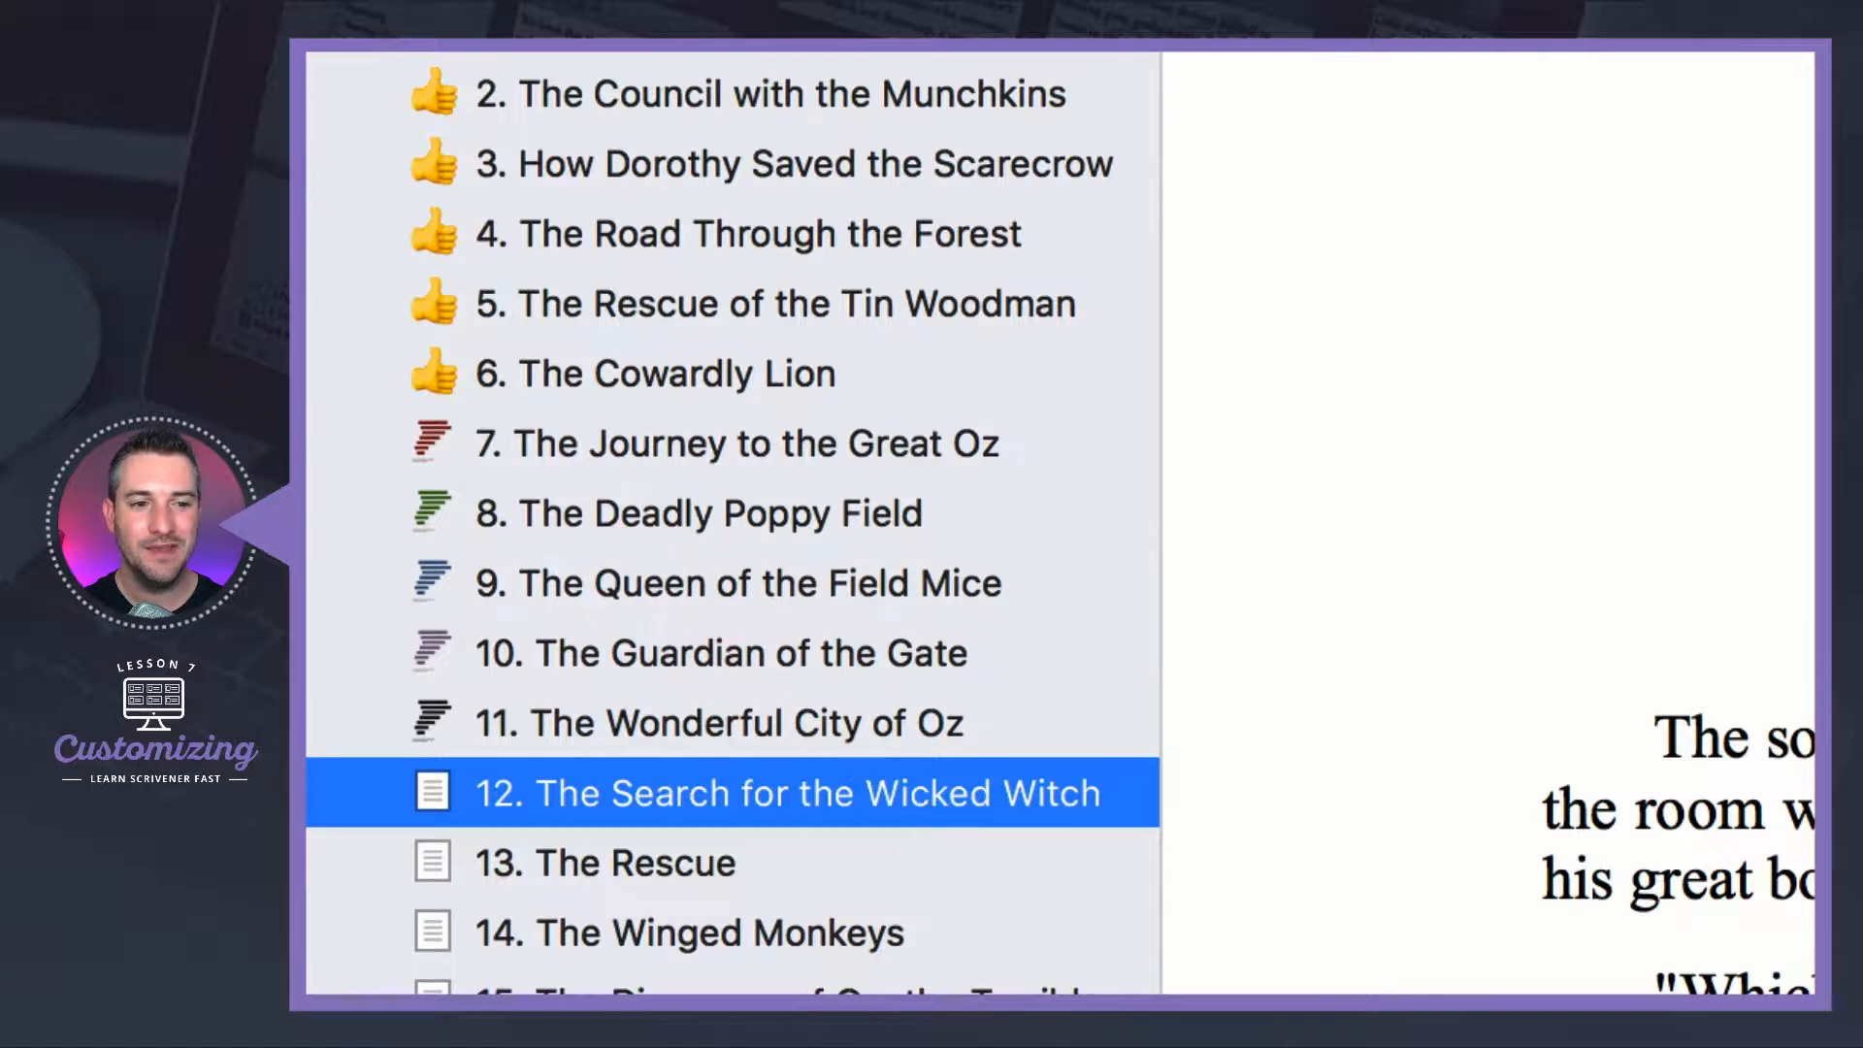
- Switch to Noun Project in the browser, close the download confirmation, and preview the Tornado icon in red, green, blue and purple
key("super+Tab")
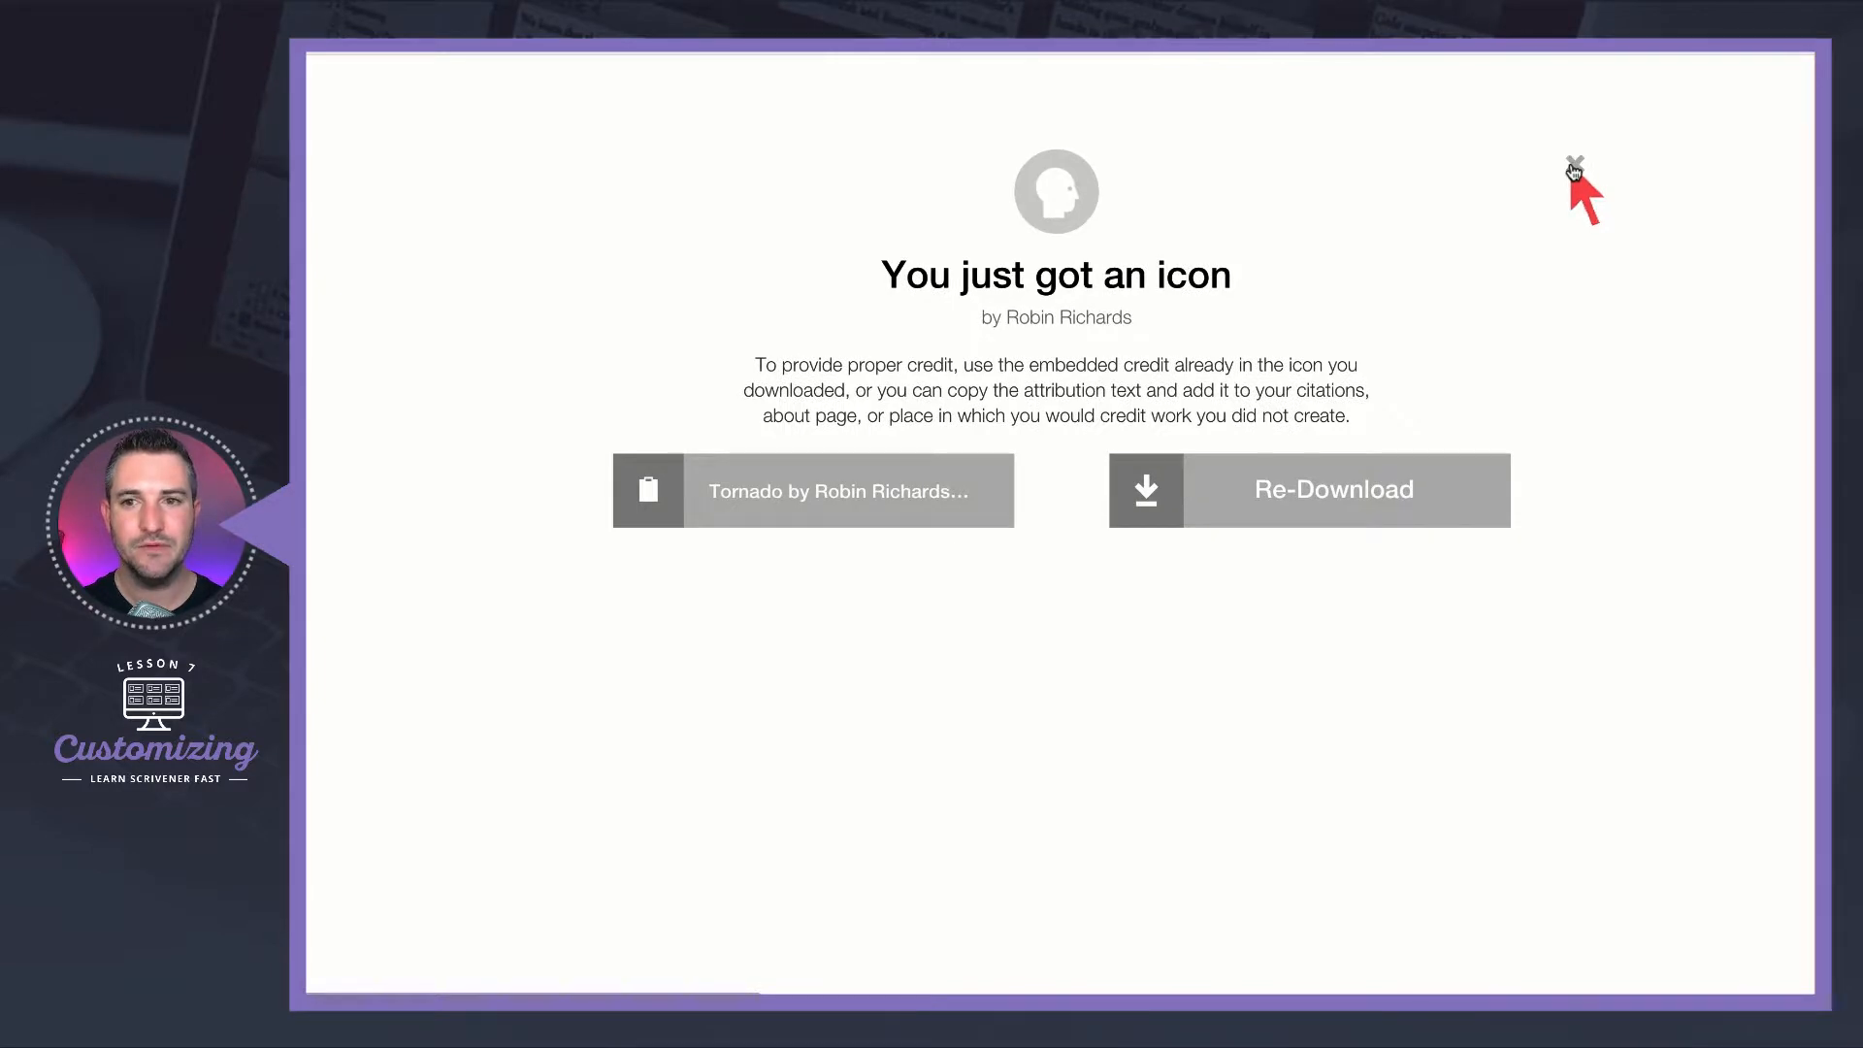
left_click(1573, 168)
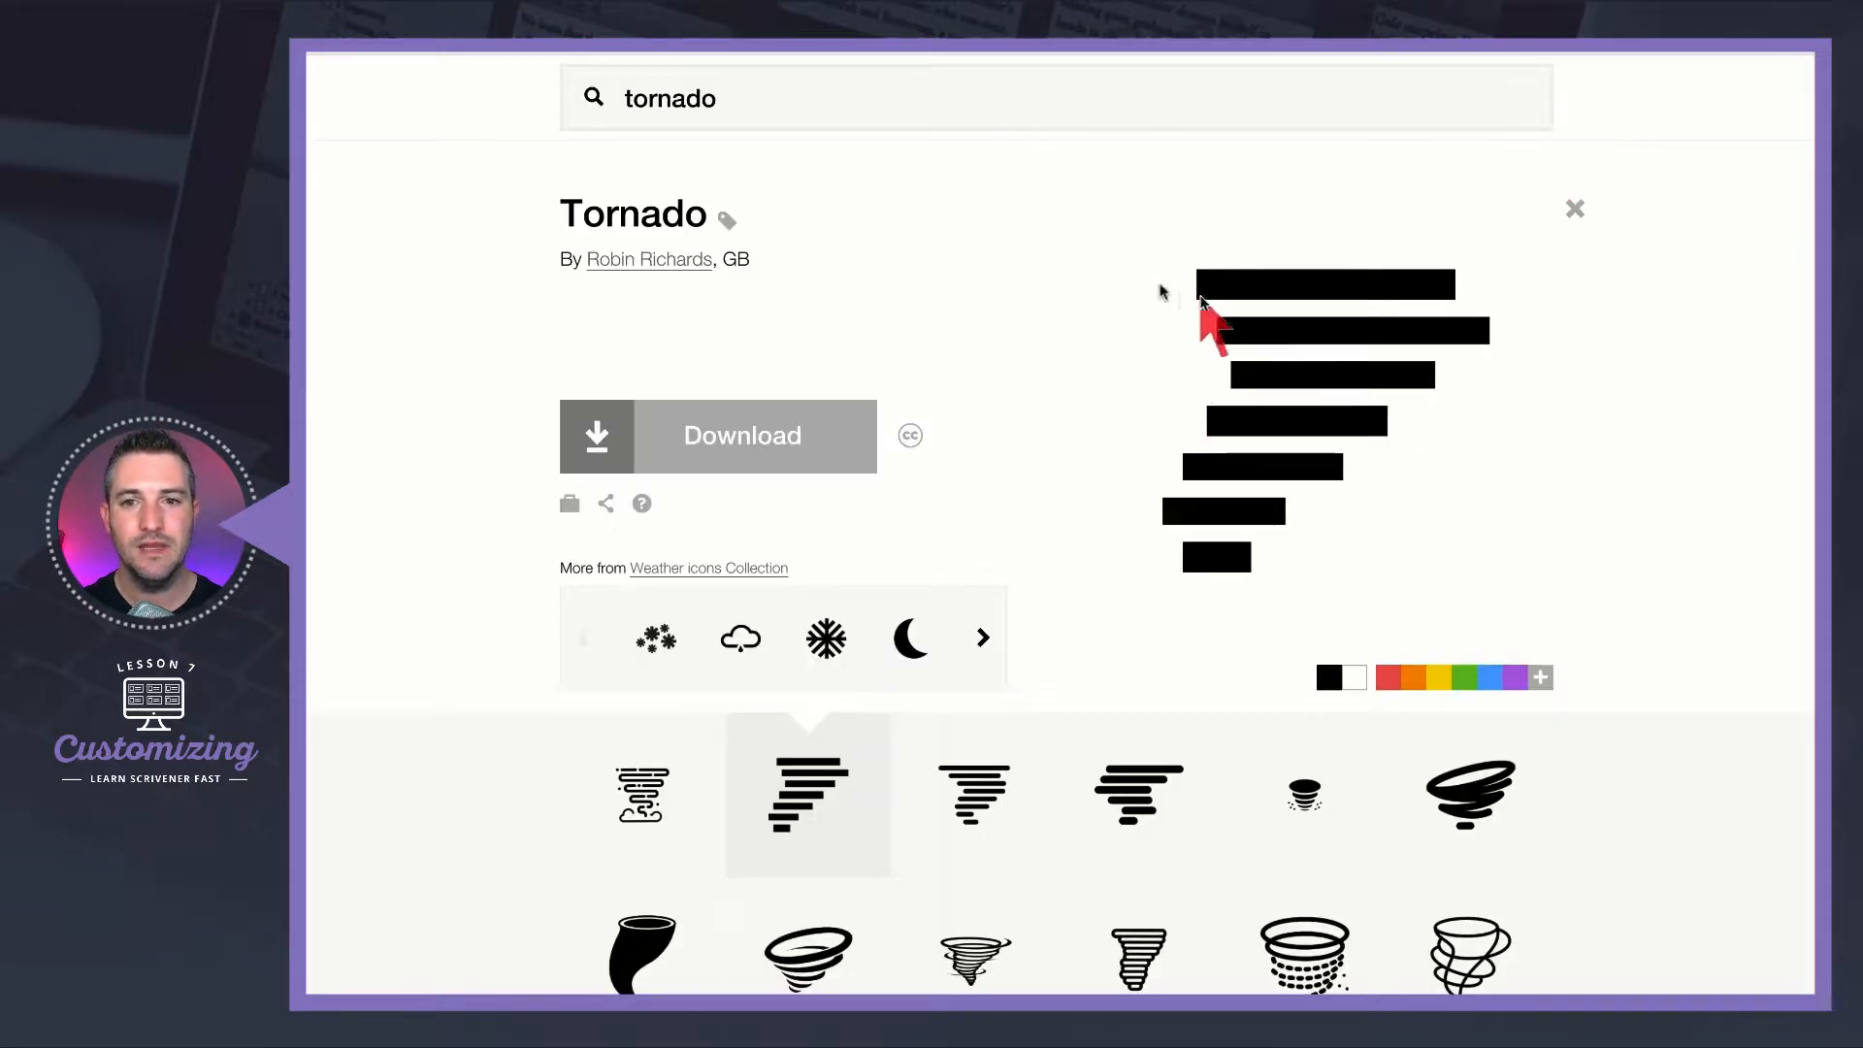
left_click(1389, 685)
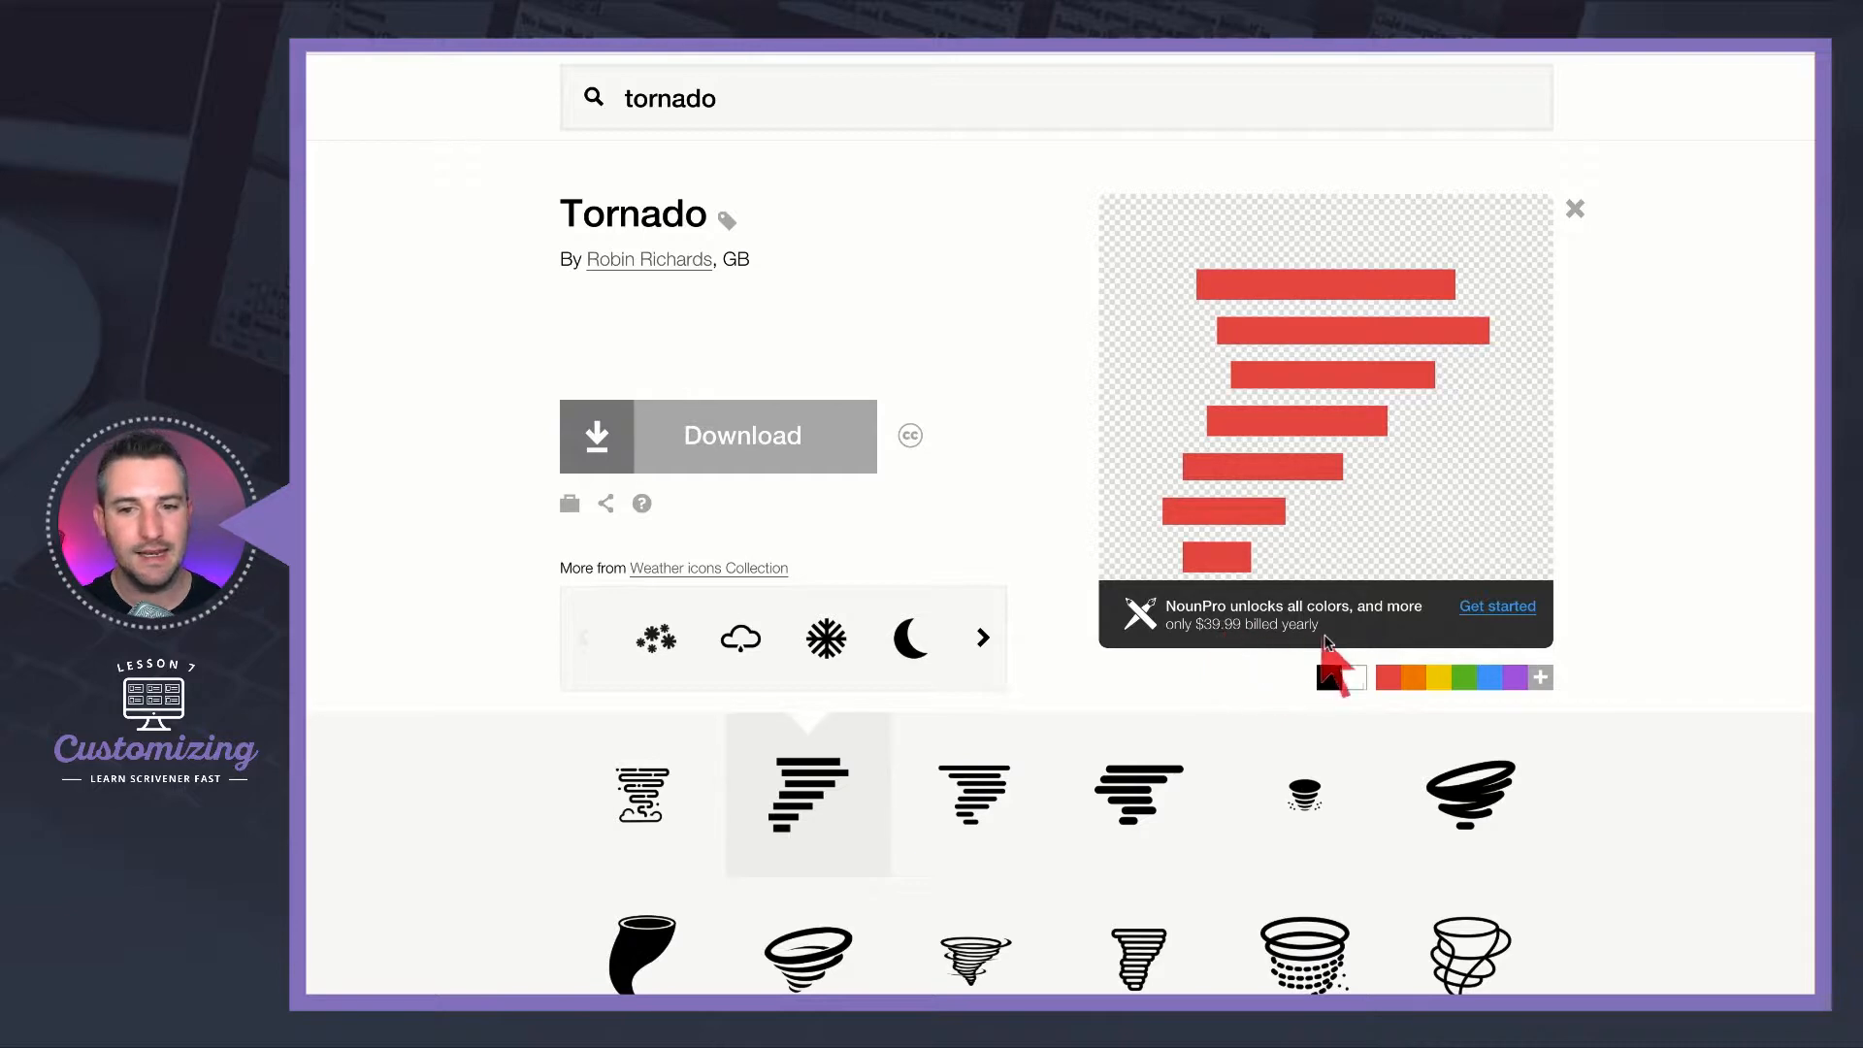
left_click(1450, 679)
left_click(1464, 679)
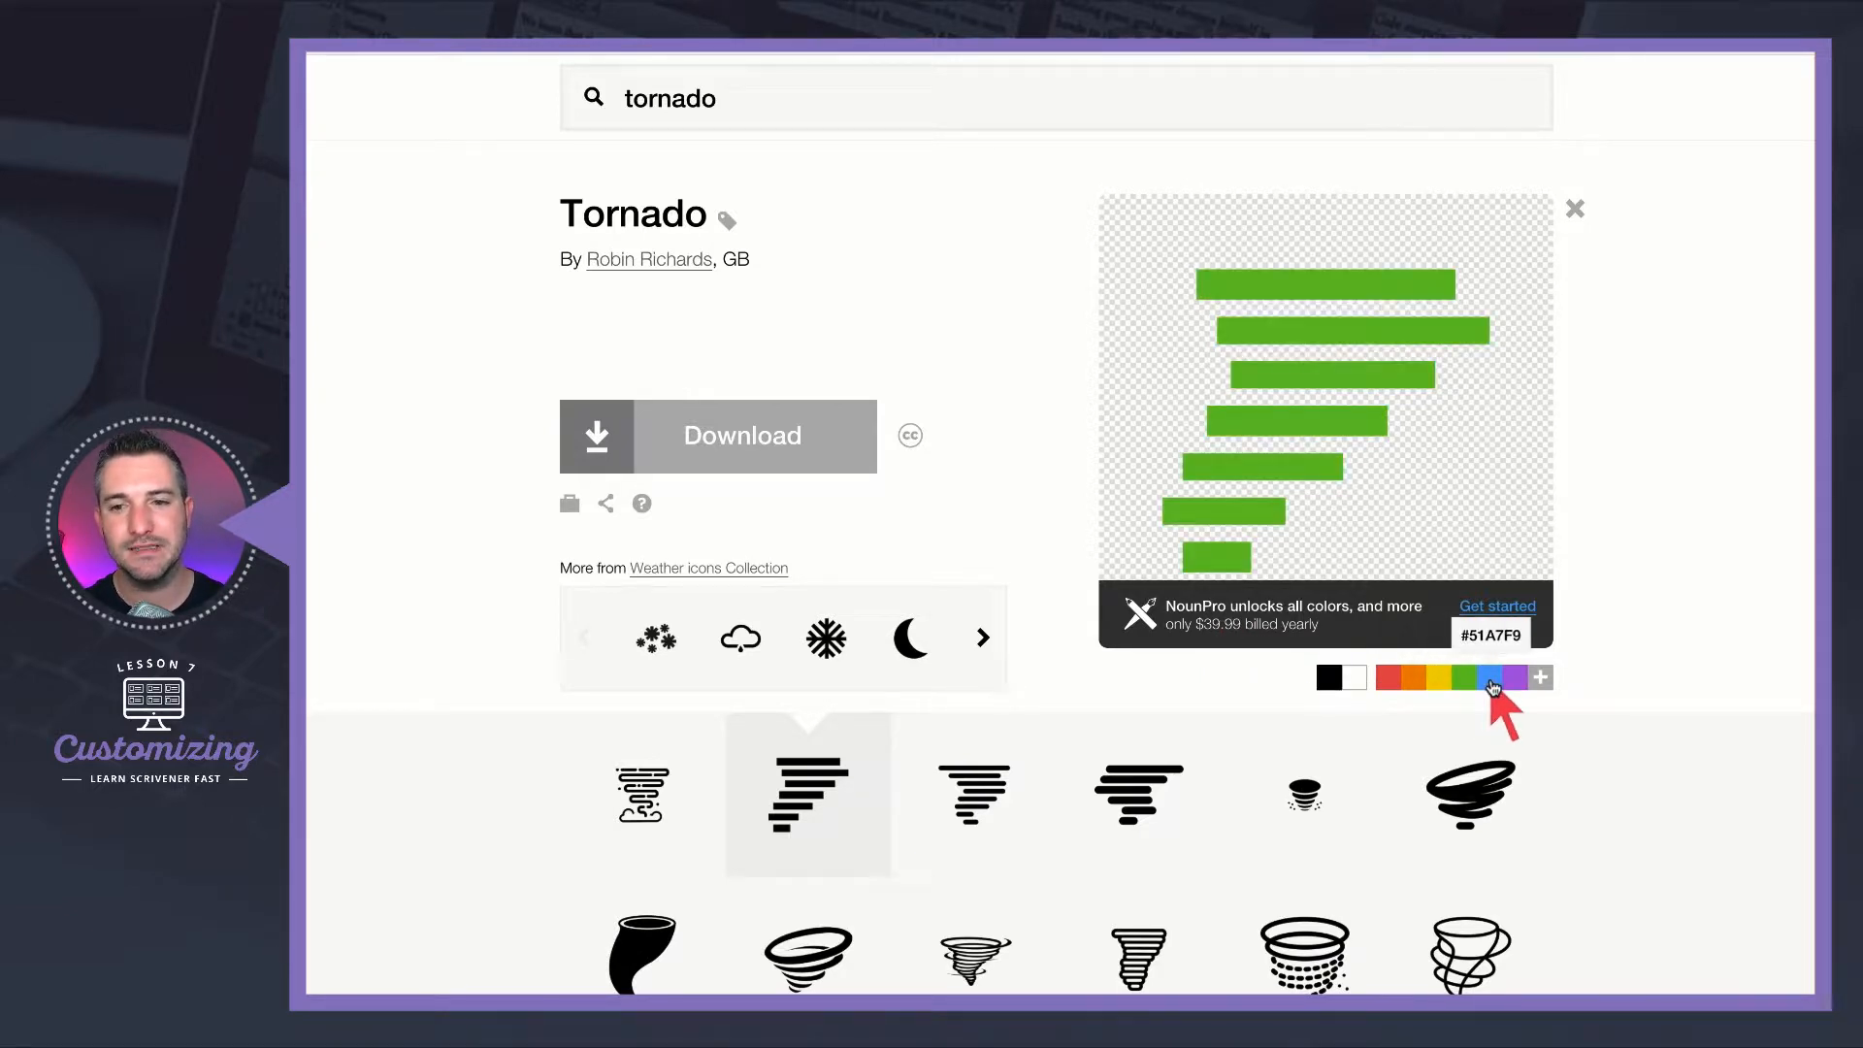
left_click(1489, 679)
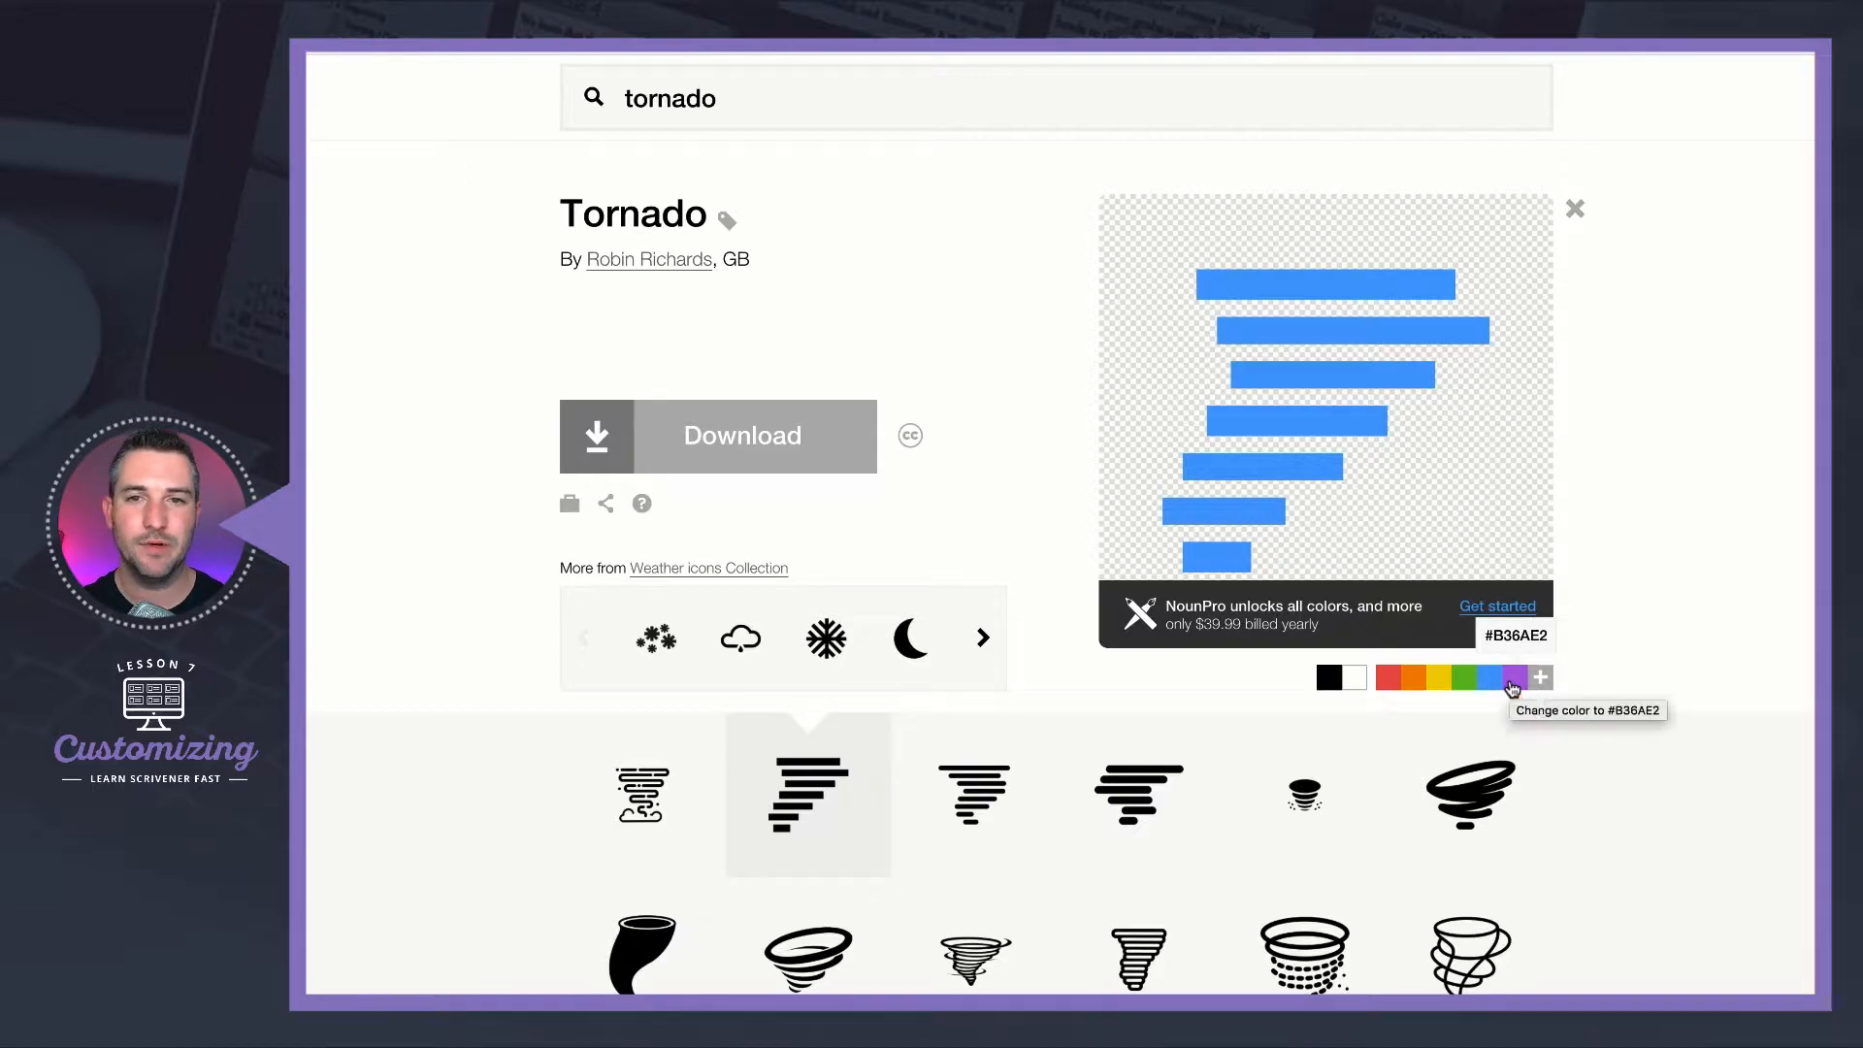
left_click(1513, 679)
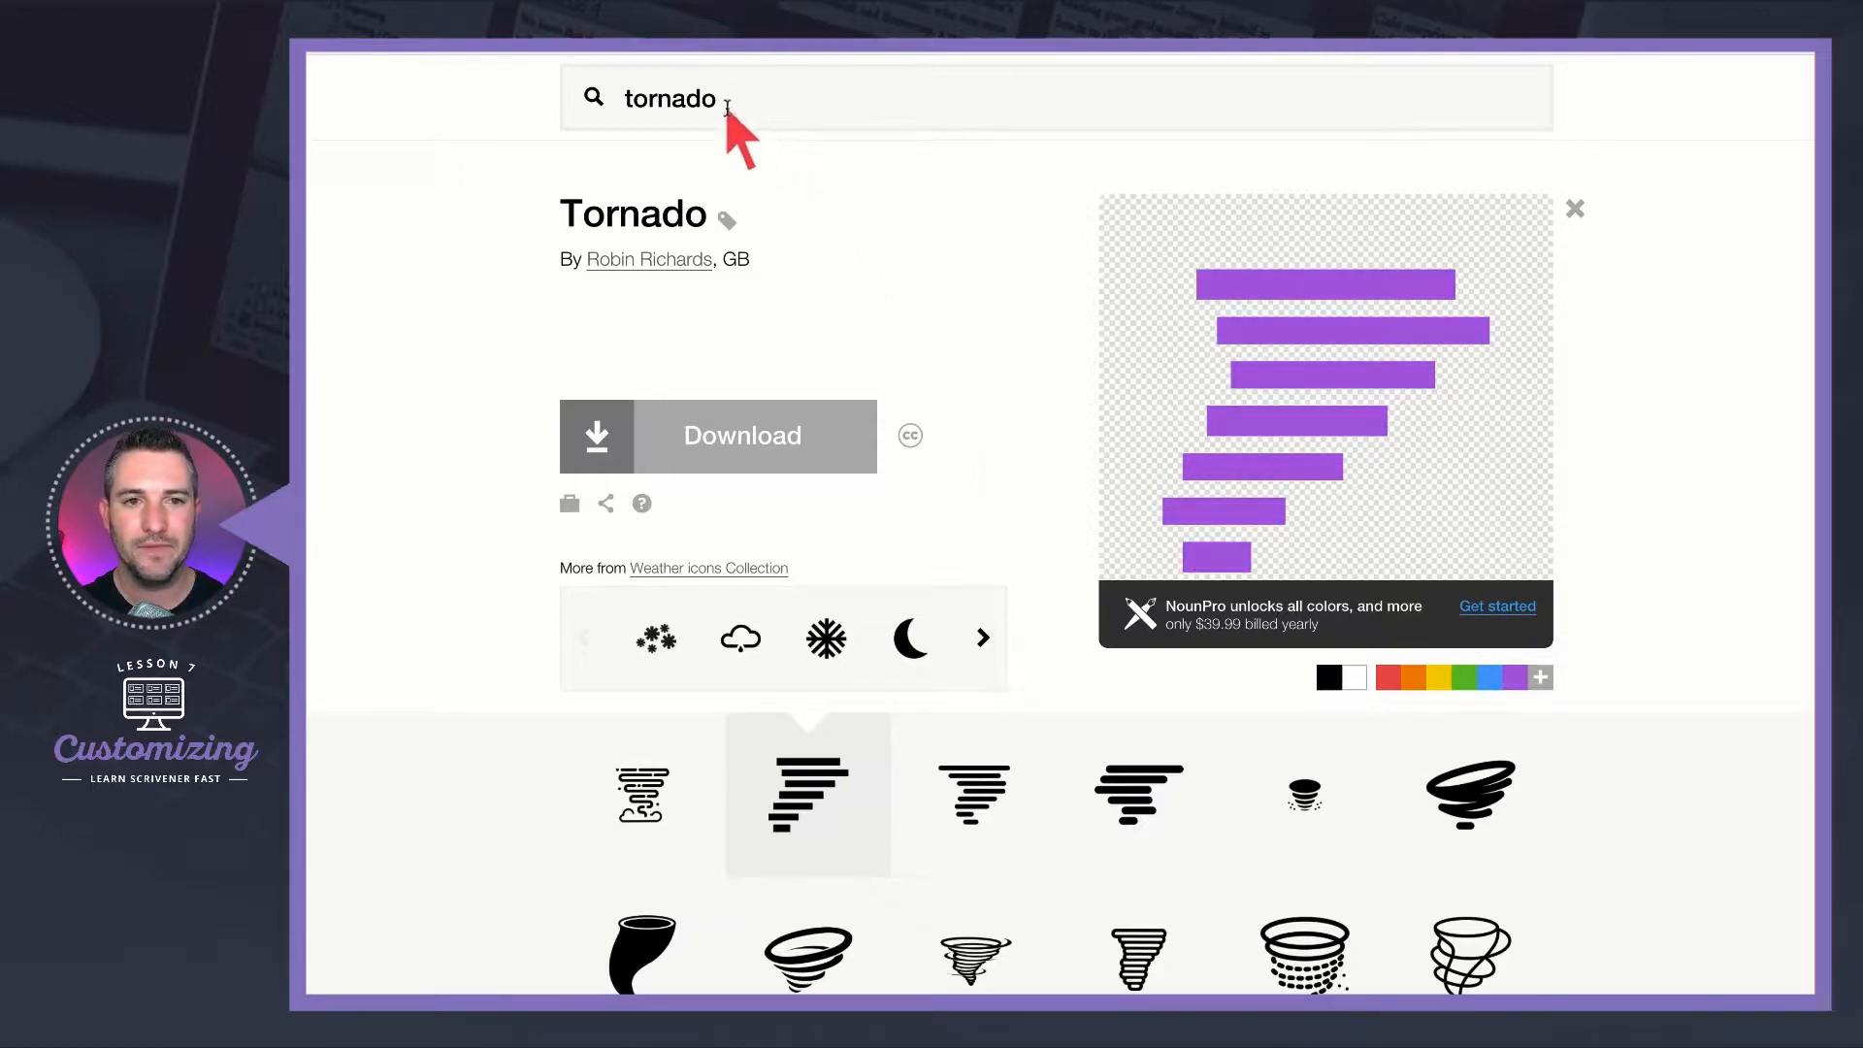
- Search Noun Project for "money" and browse the resulting icons
left_click_drag(720, 100, 626, 100)
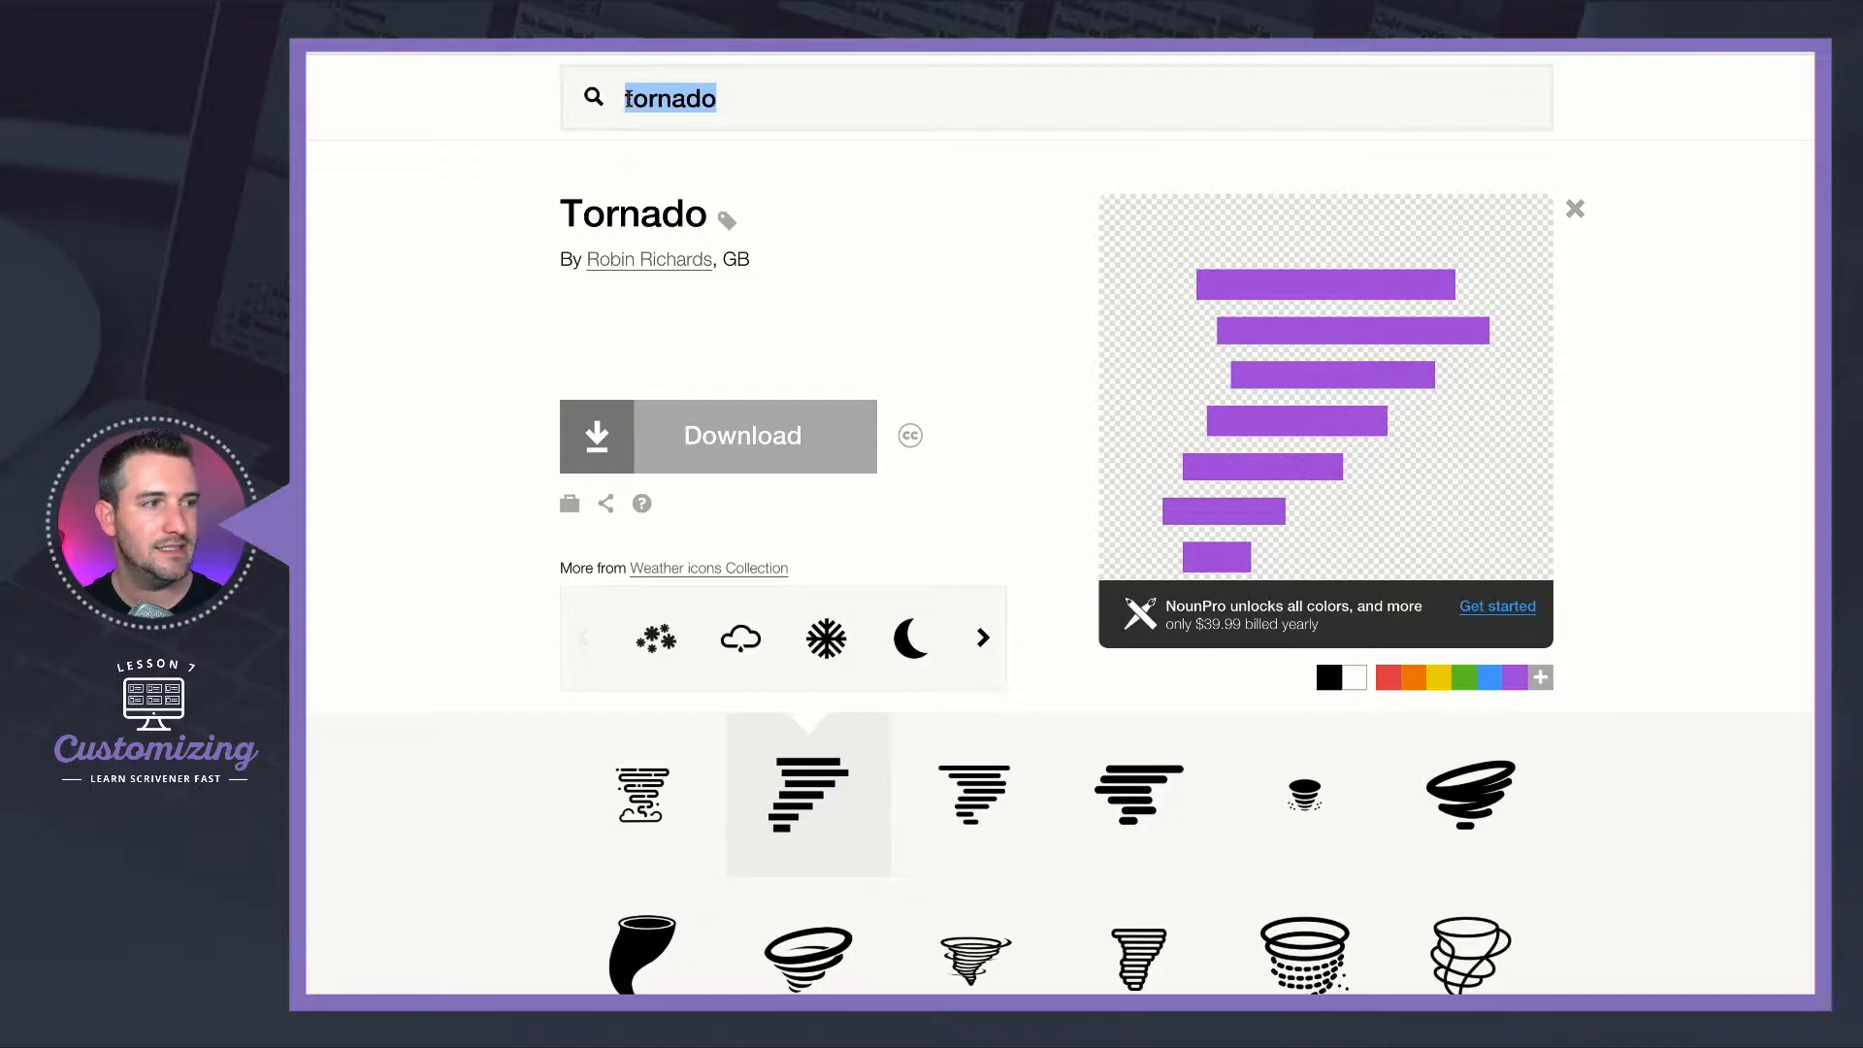
type("money")
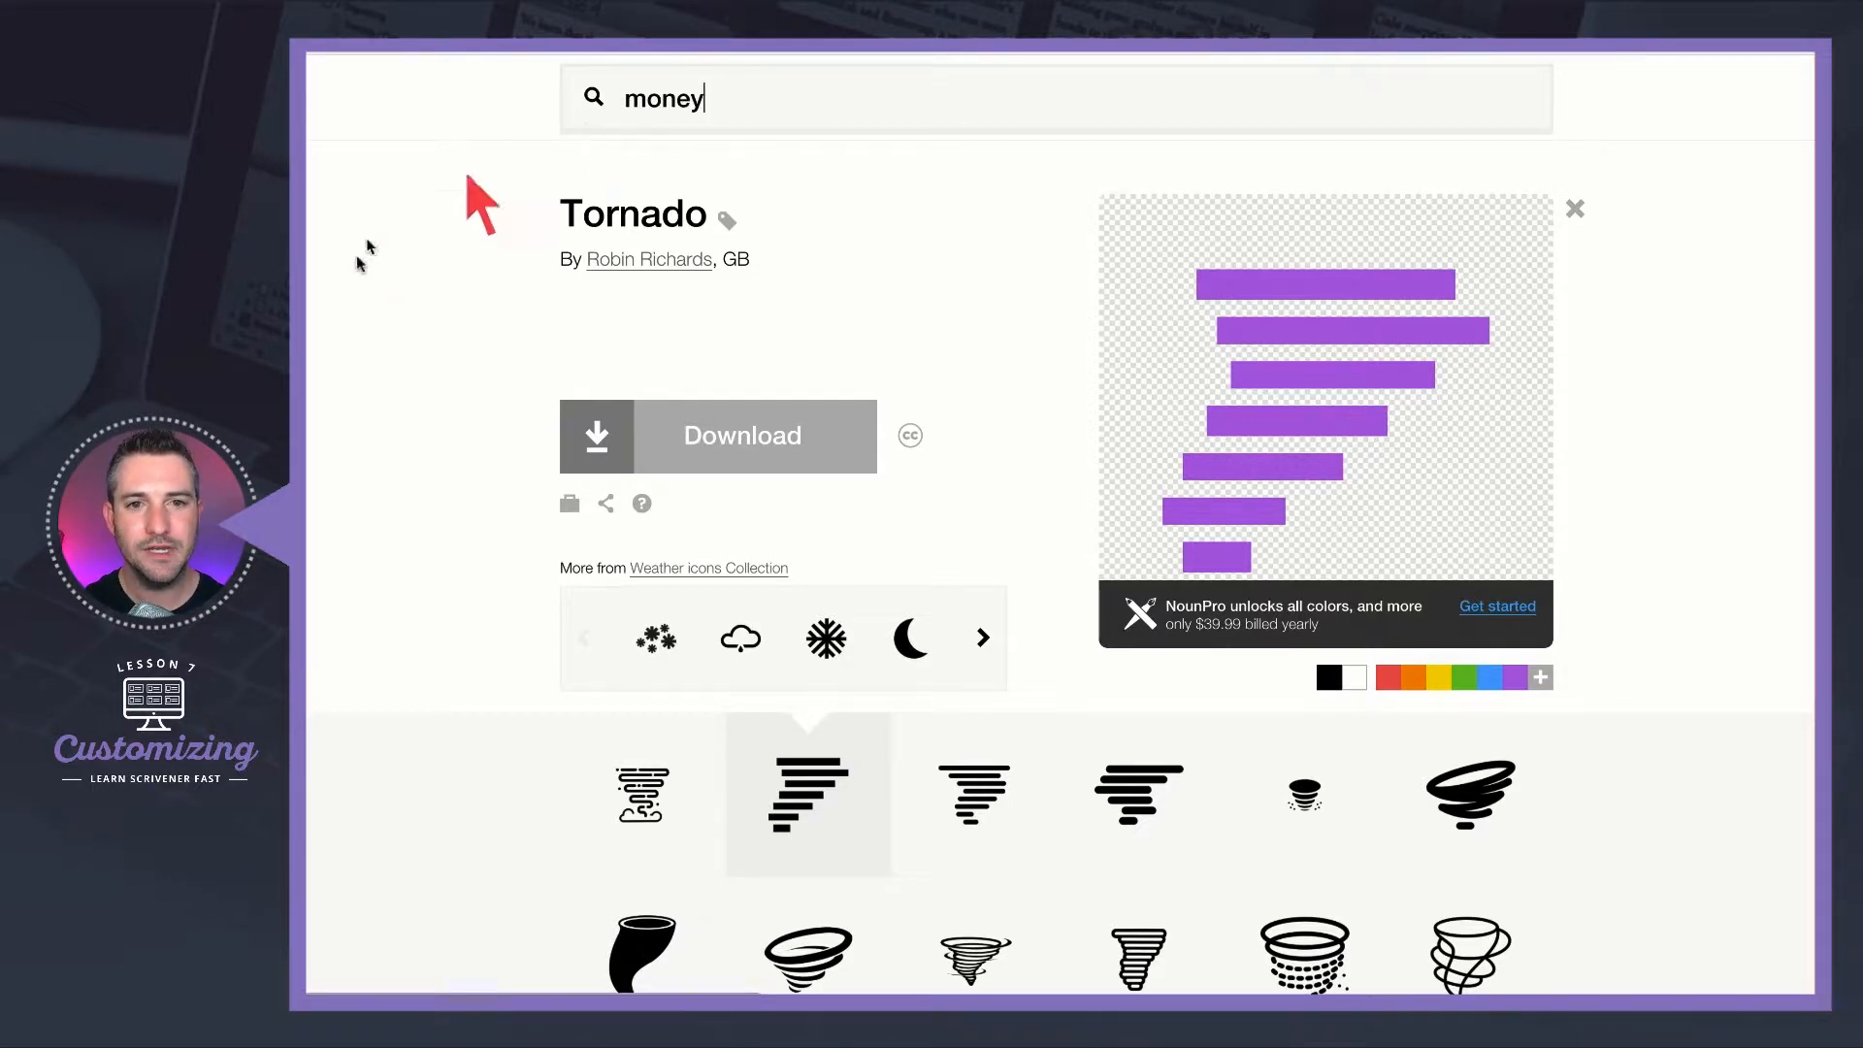
key("Return")
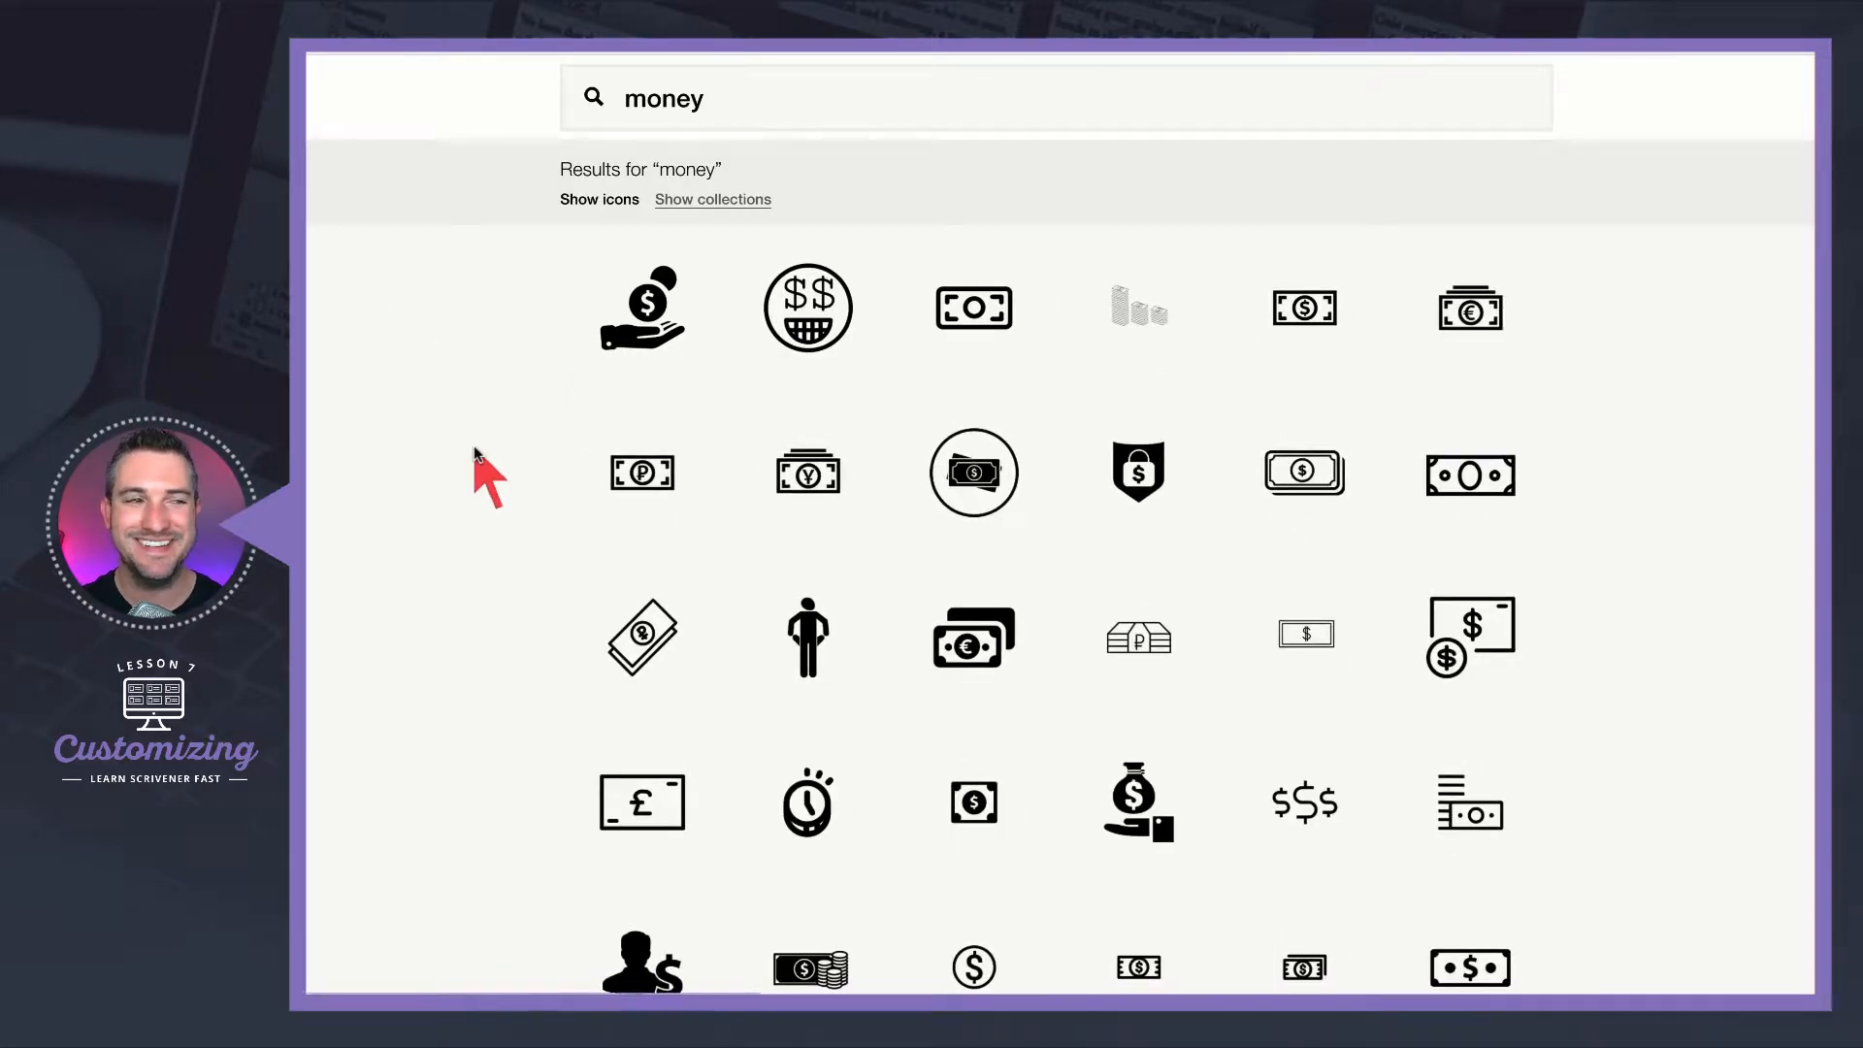
scroll(475, 450, "down", 1)
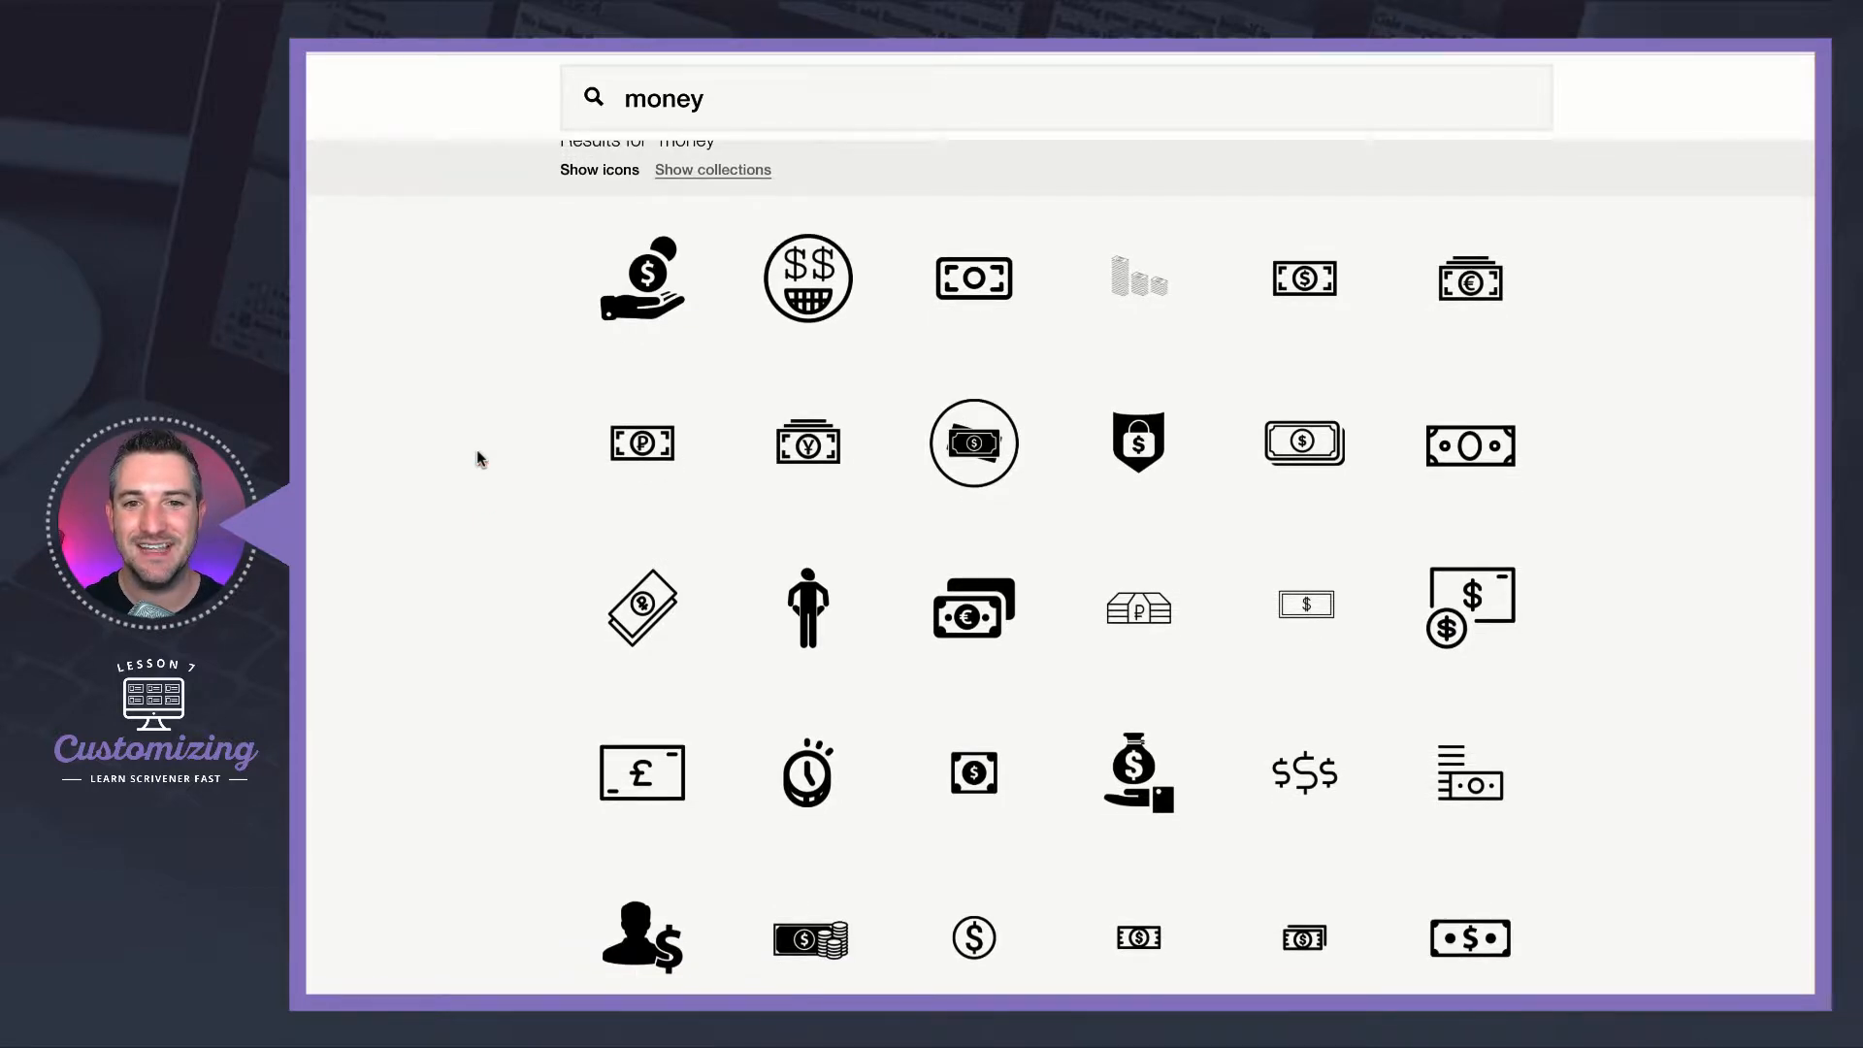
scroll(476, 458, "down", 5)
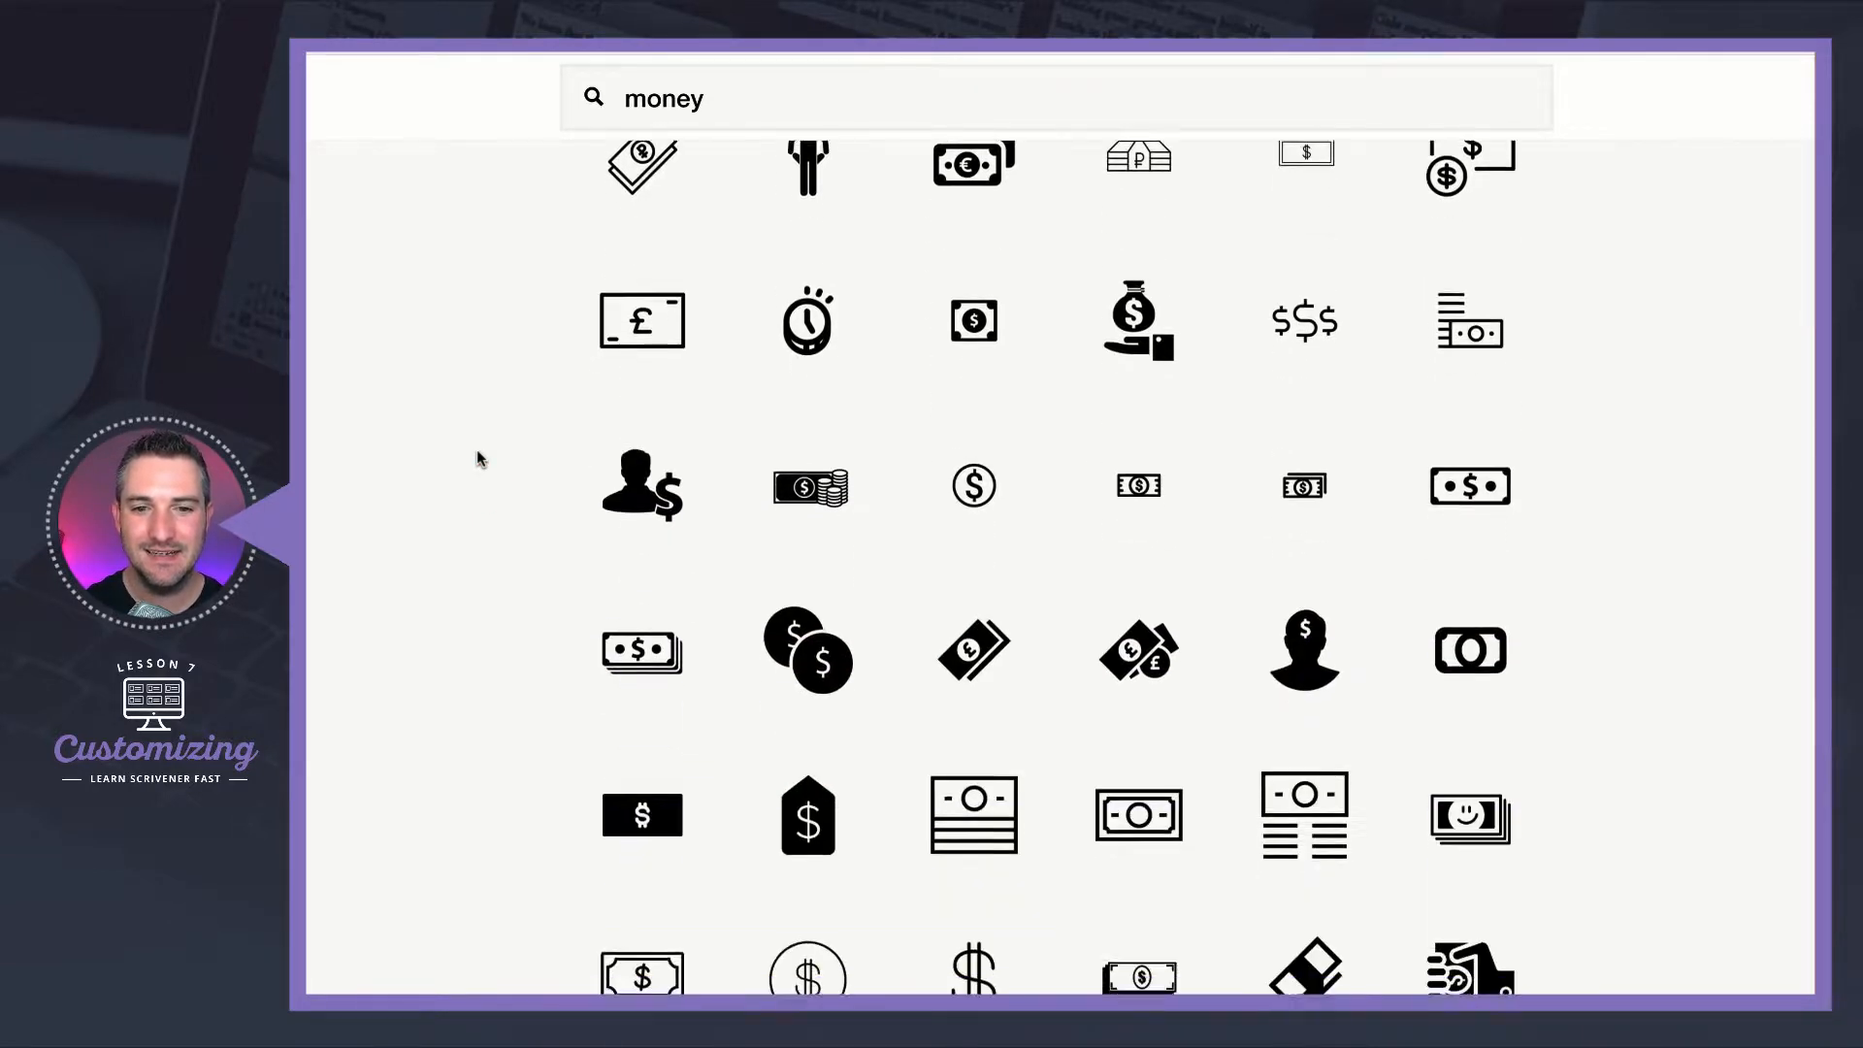
scroll(477, 457, "down", 2)
scroll(478, 456, "up", 7)
scroll(558, 572, "down", 1)
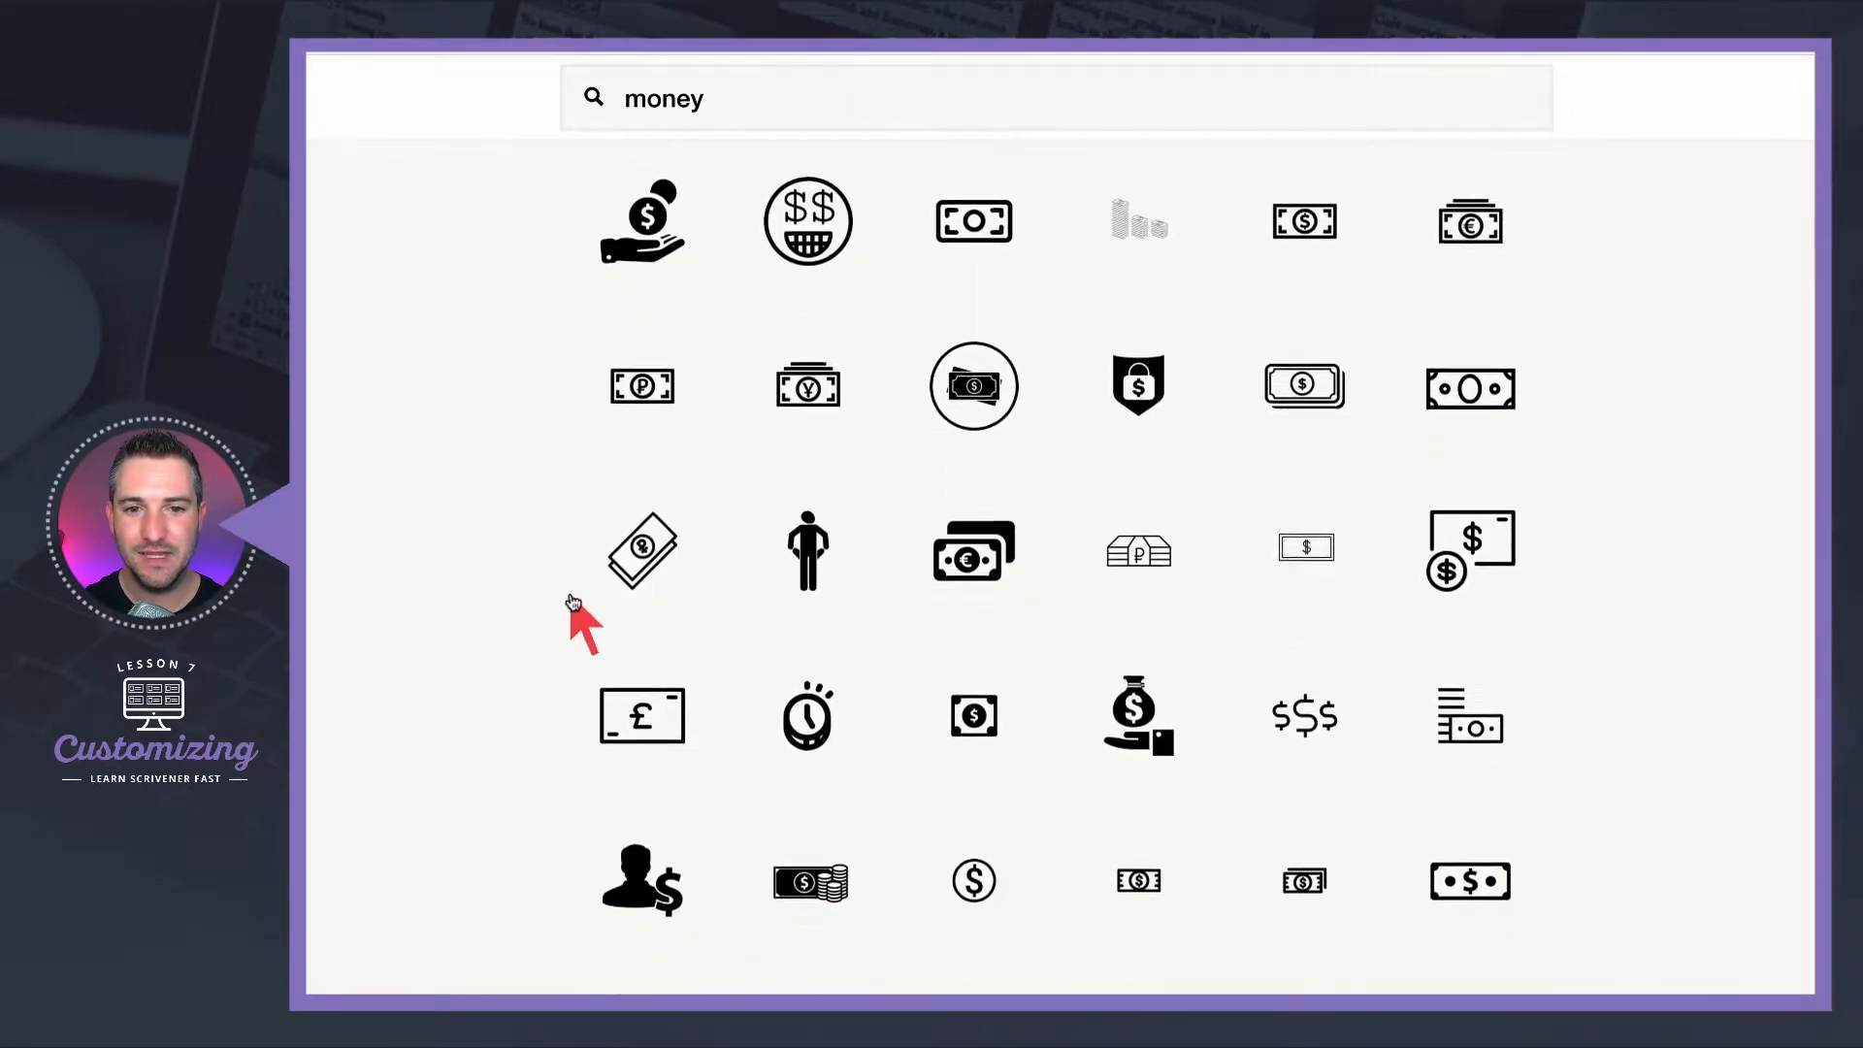
scroll(573, 602, "up", 3)
- Search Noun Project for "coffee" and look through the resulting icons
double_click(688, 97)
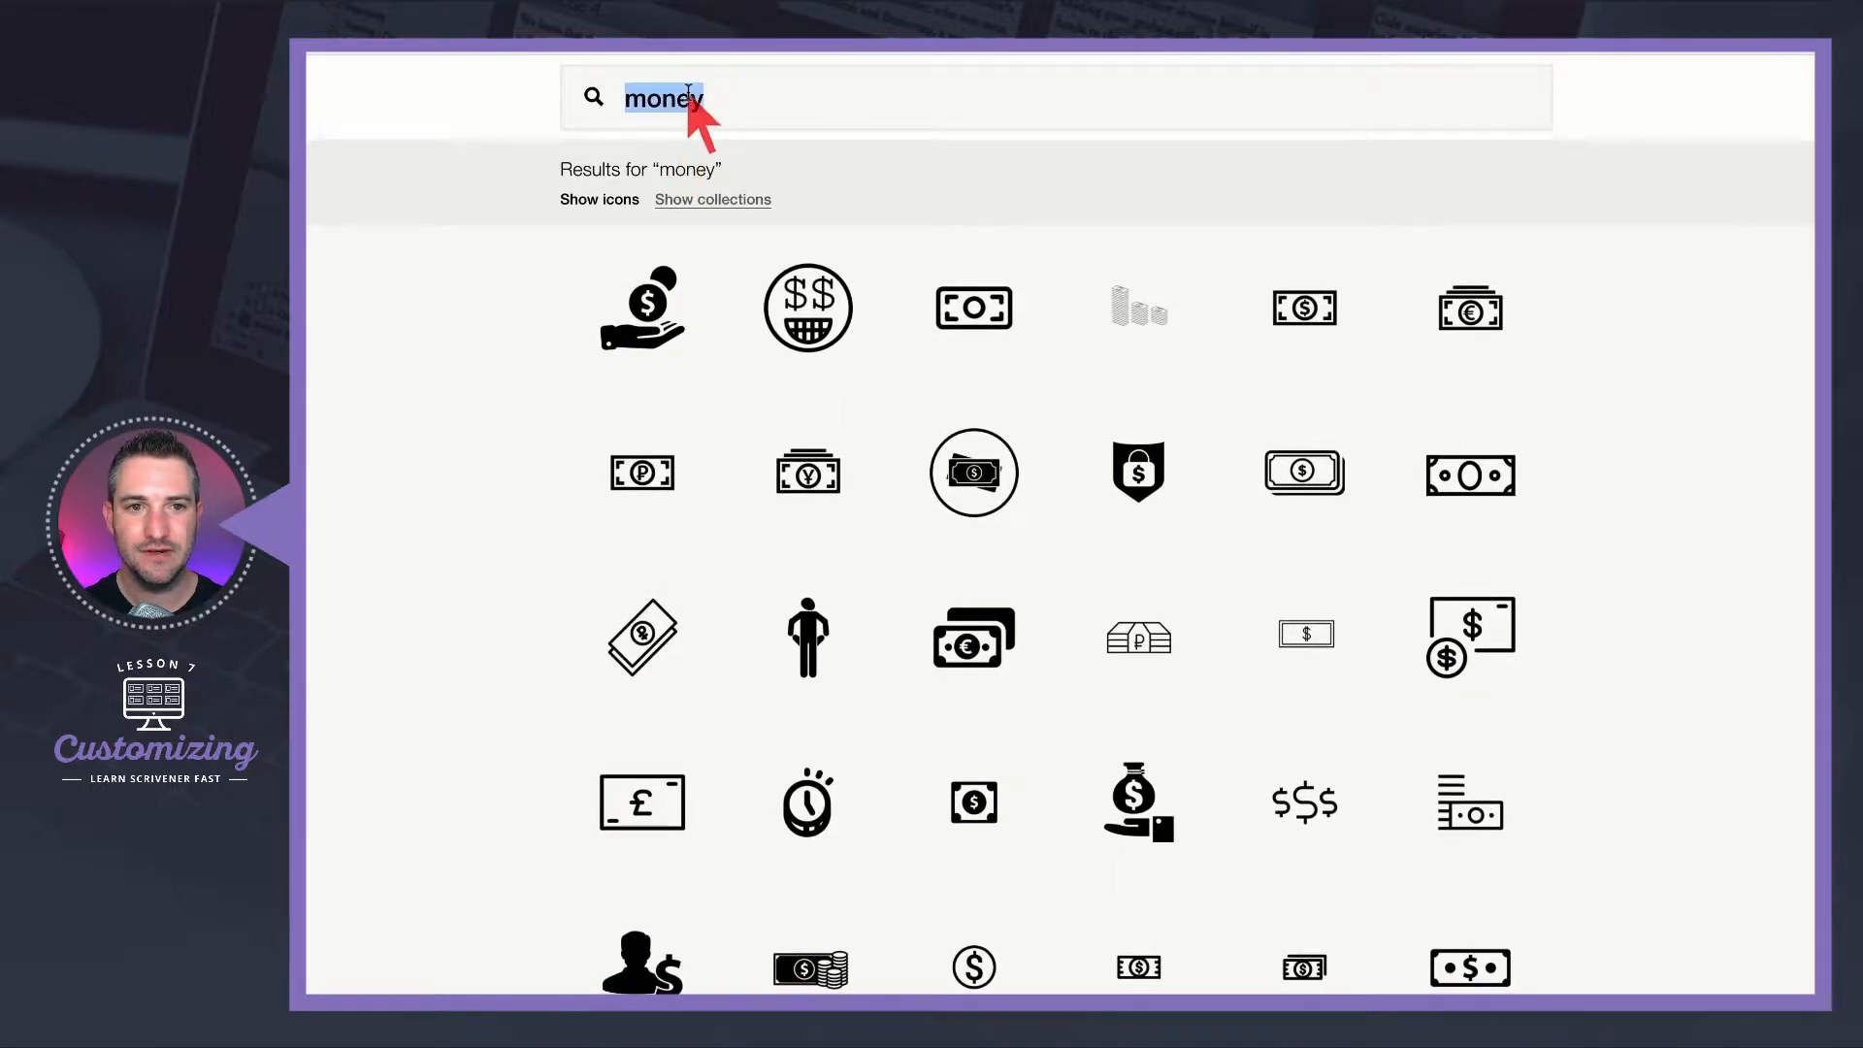
type("coffee")
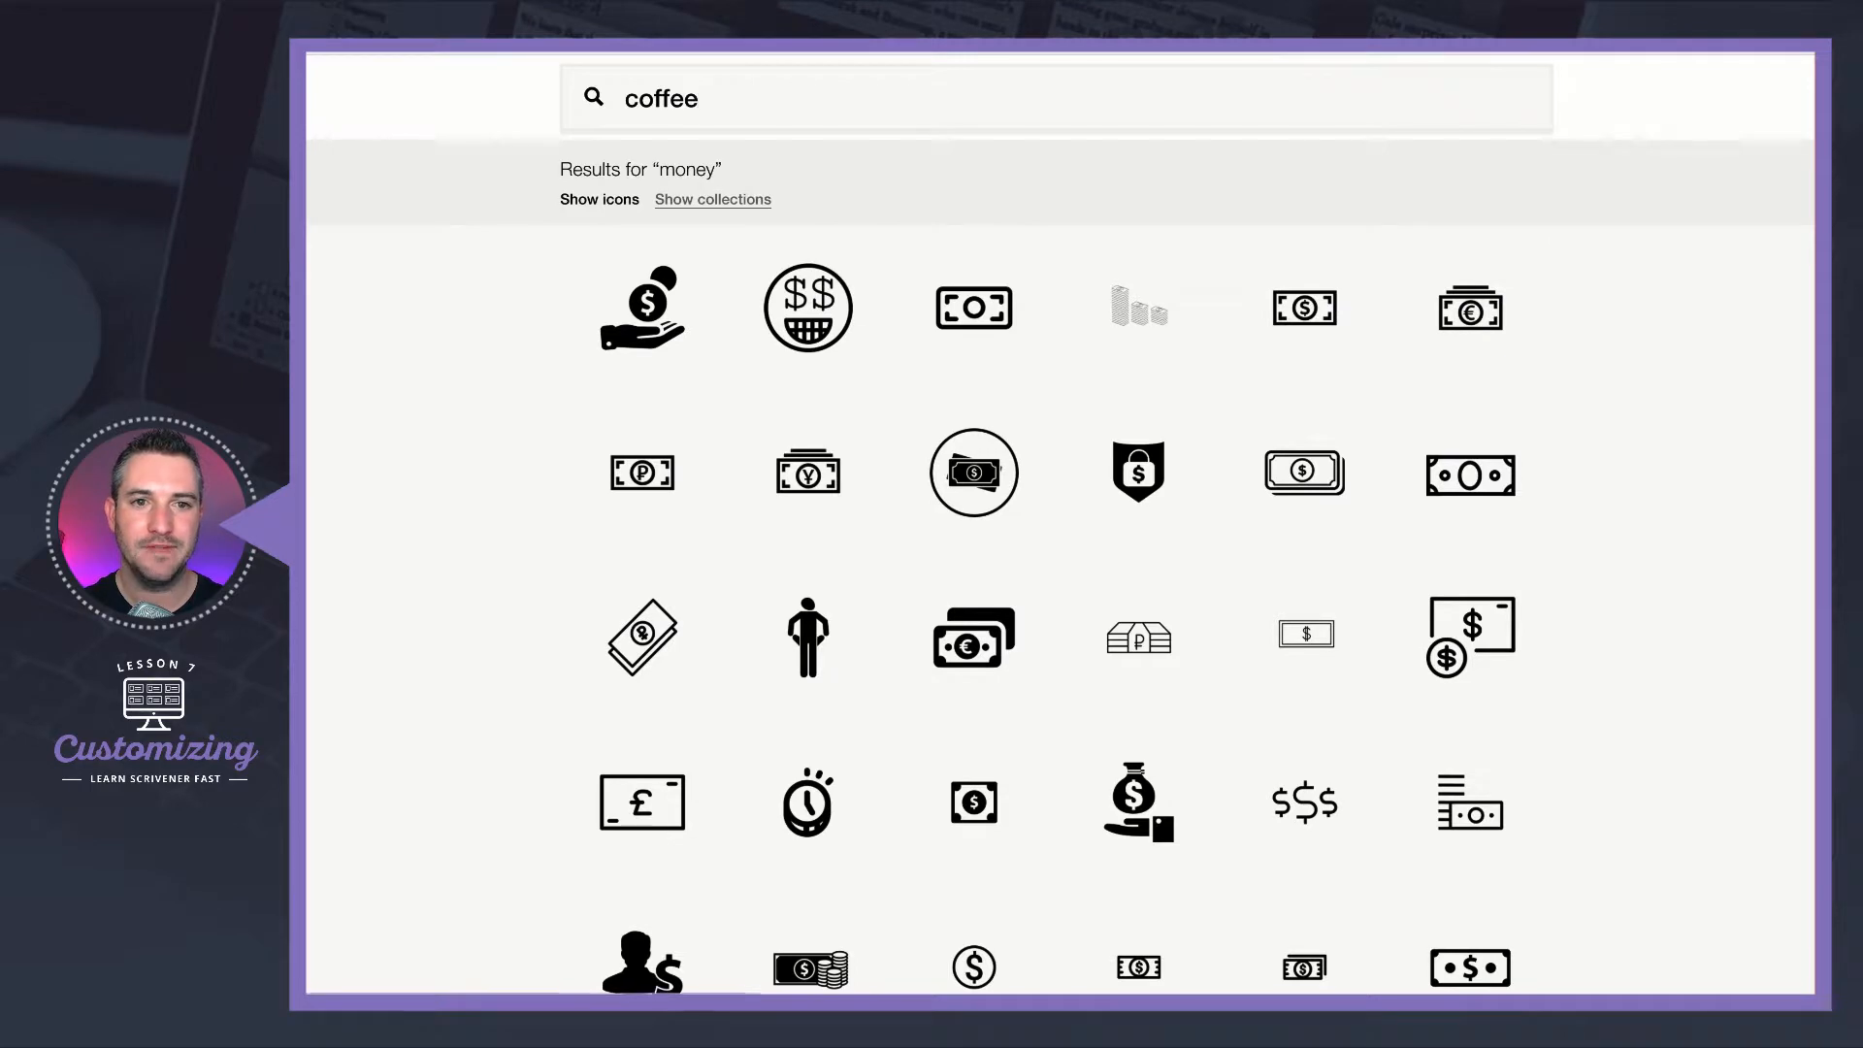
key("Return")
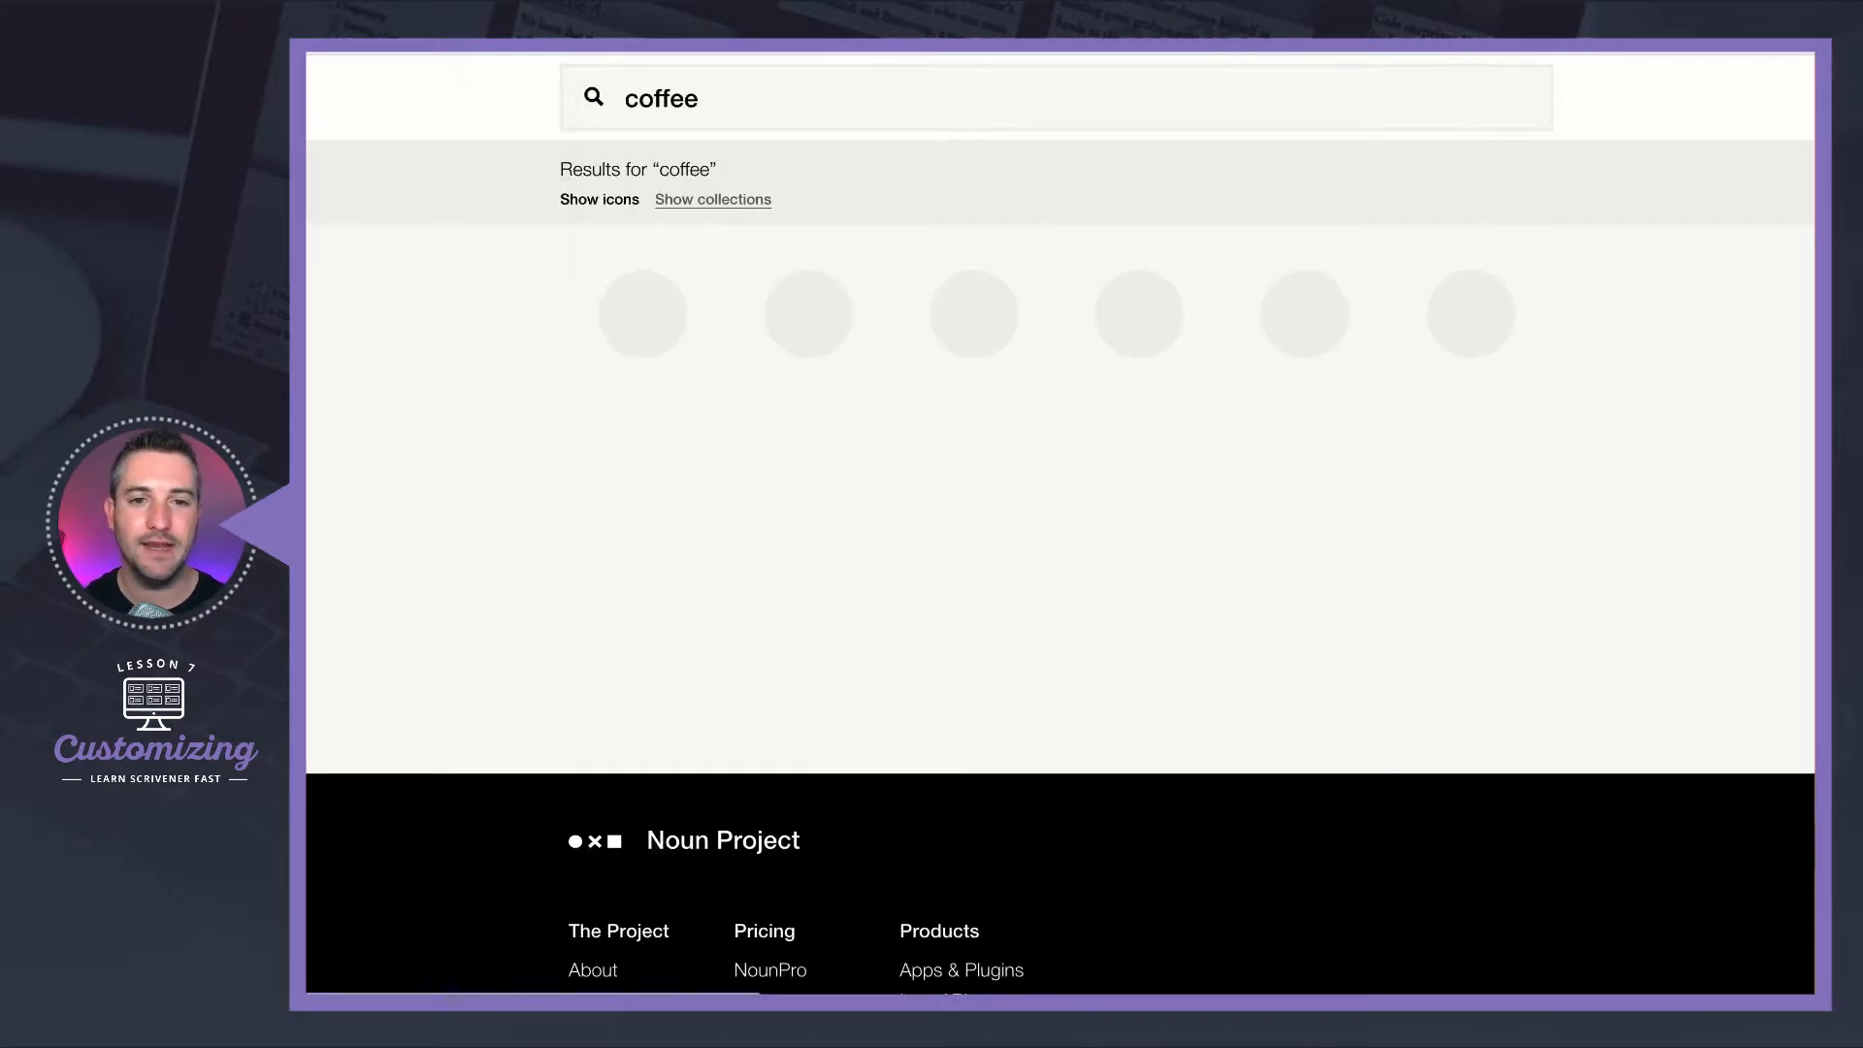
scroll(543, 524, "down", 1)
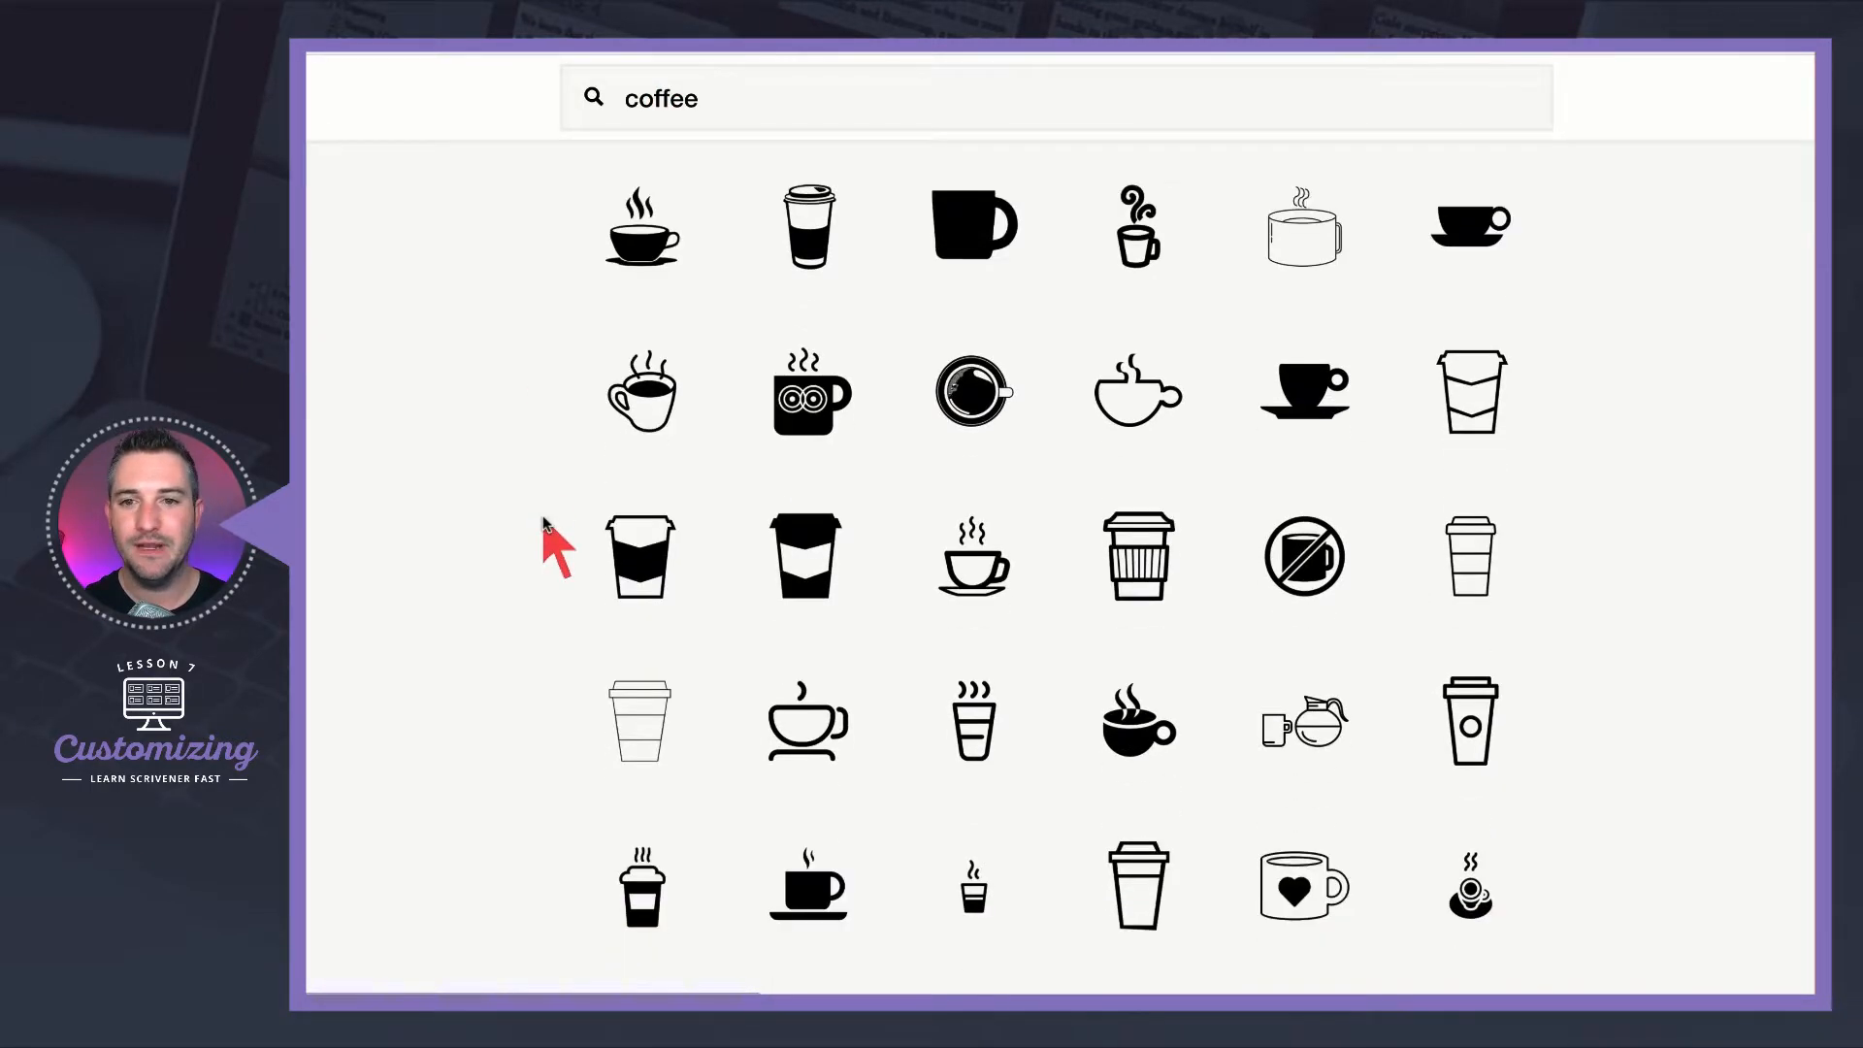
scroll(540, 521, "down", 5)
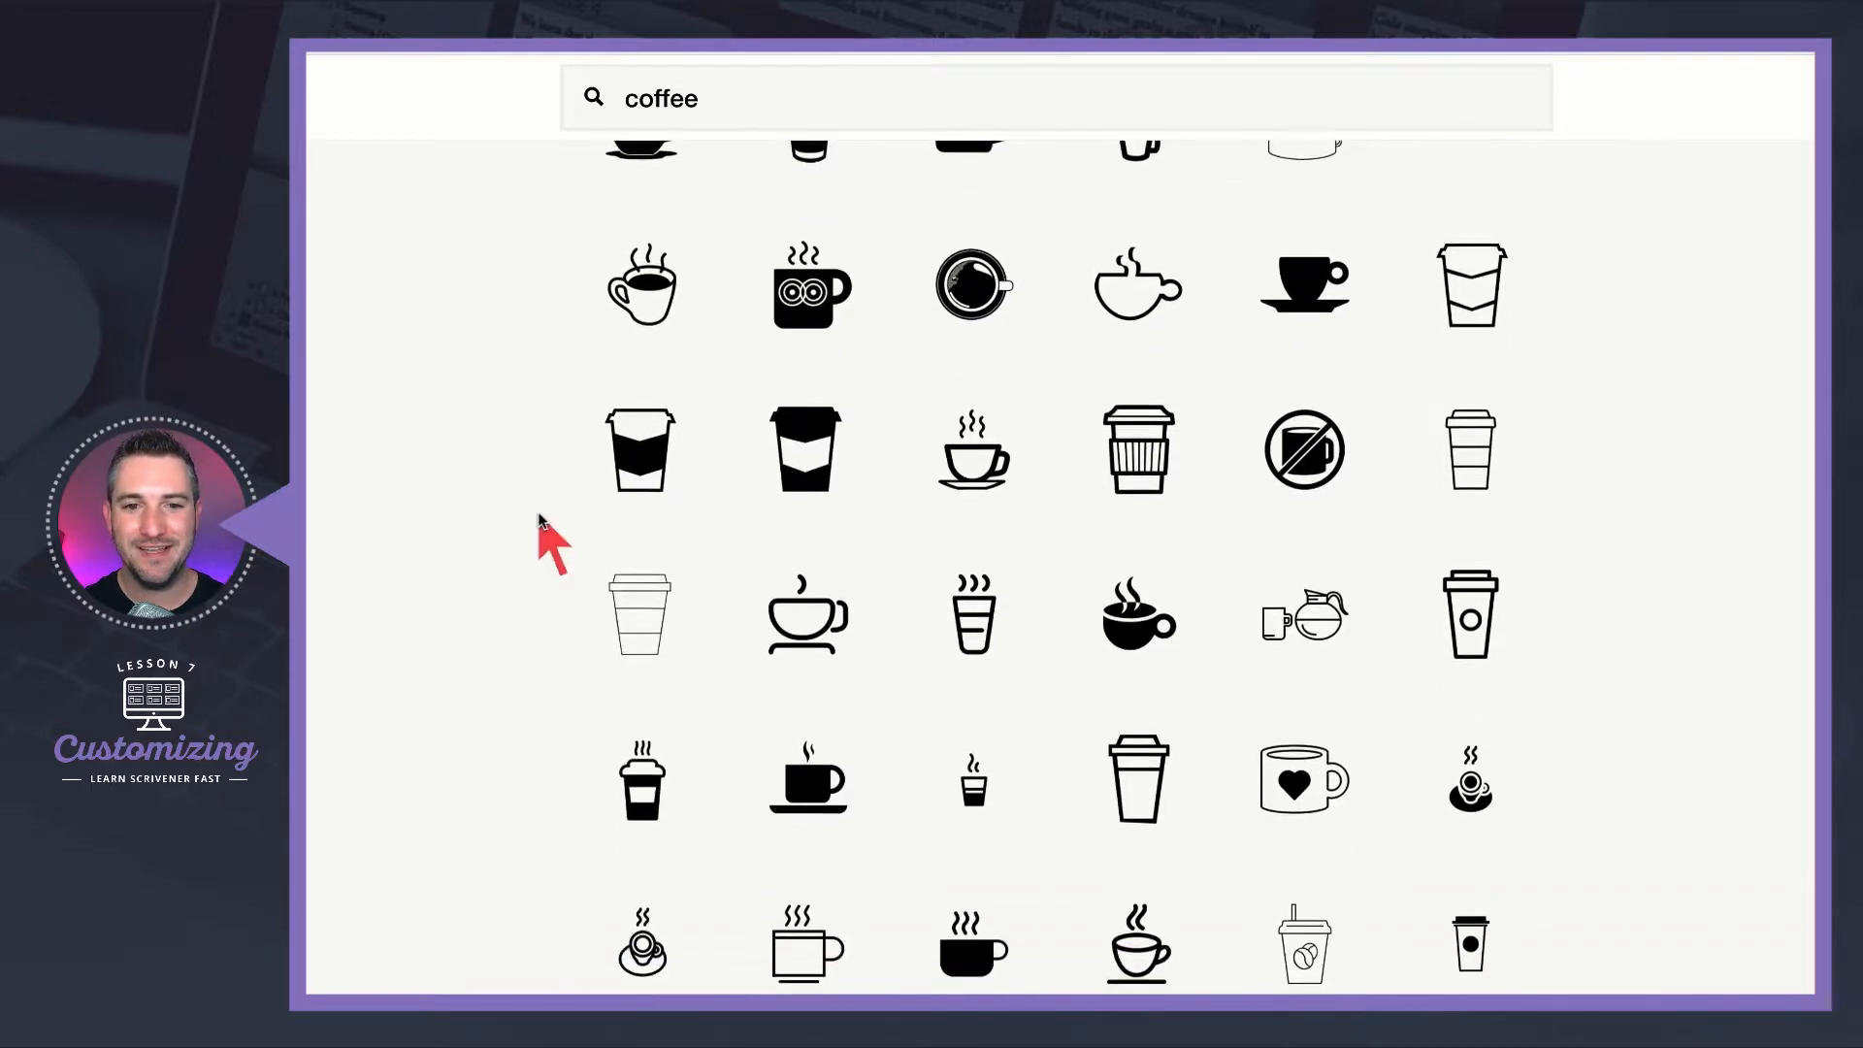
scroll(540, 521, "down", 1)
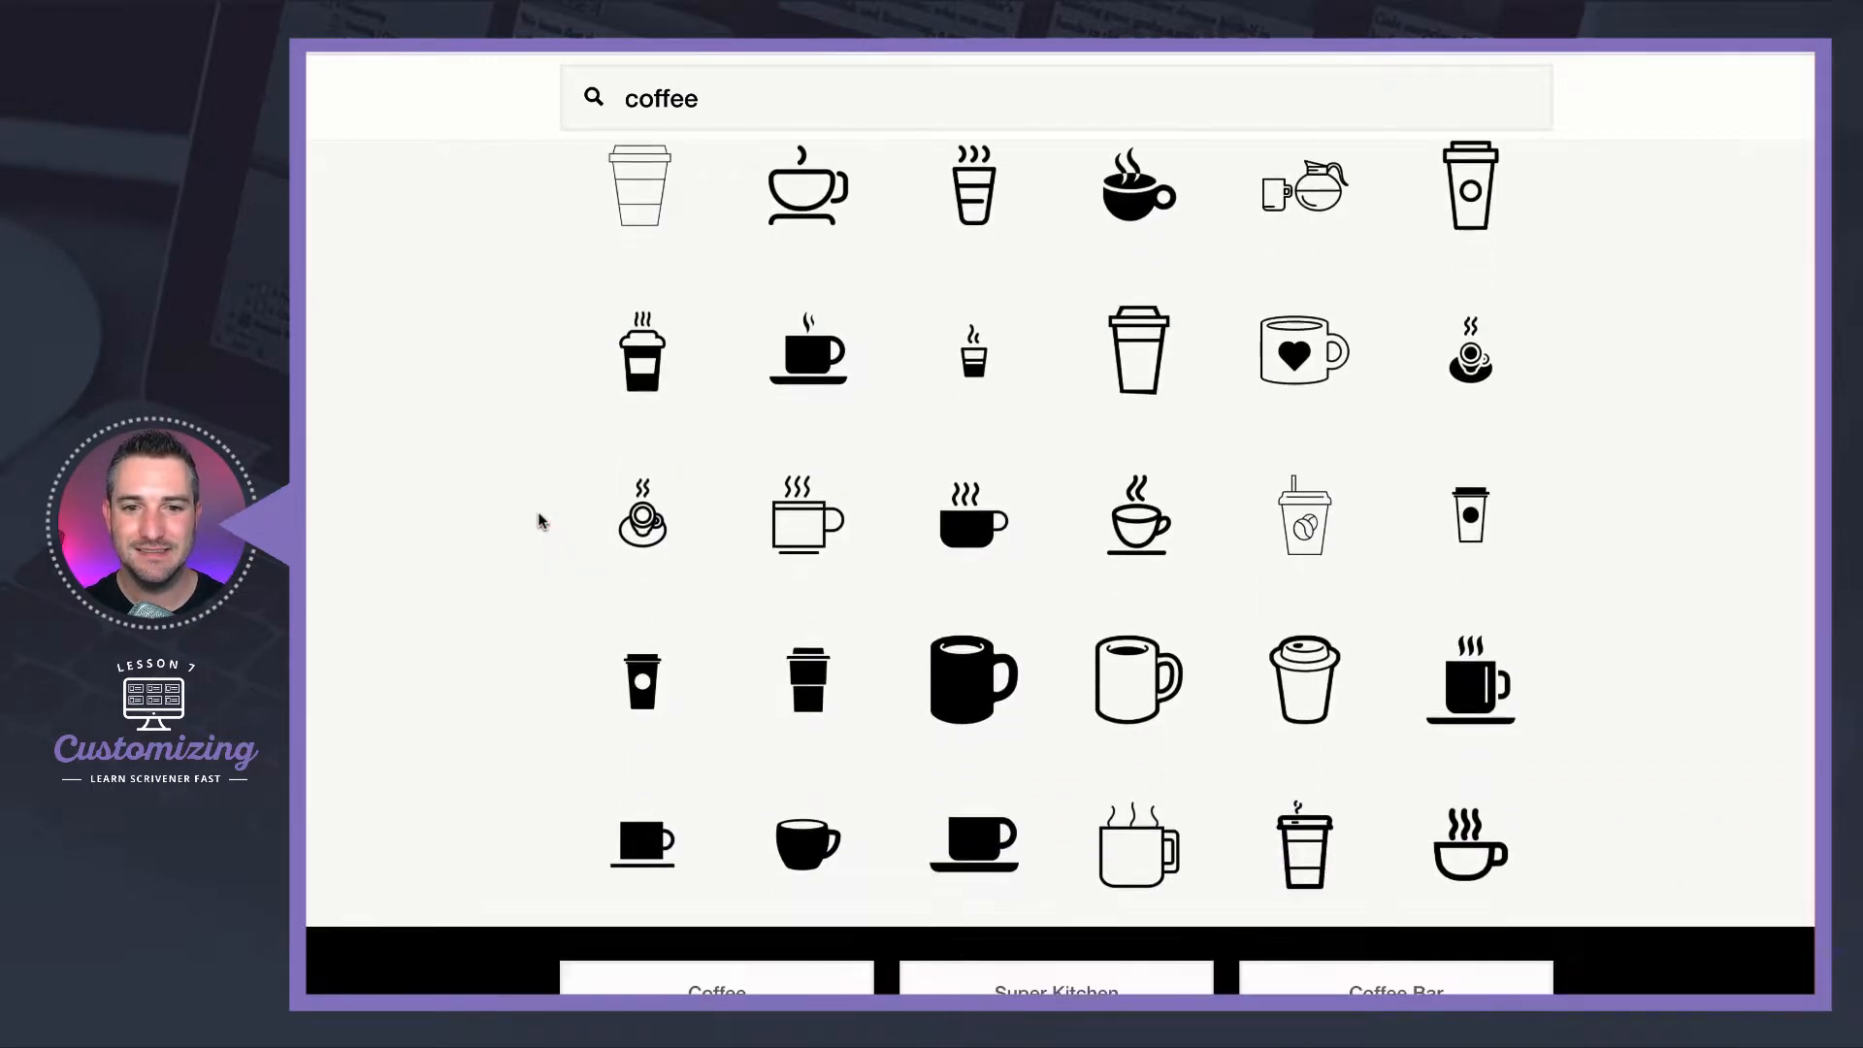
scroll(541, 521, "up", 7)
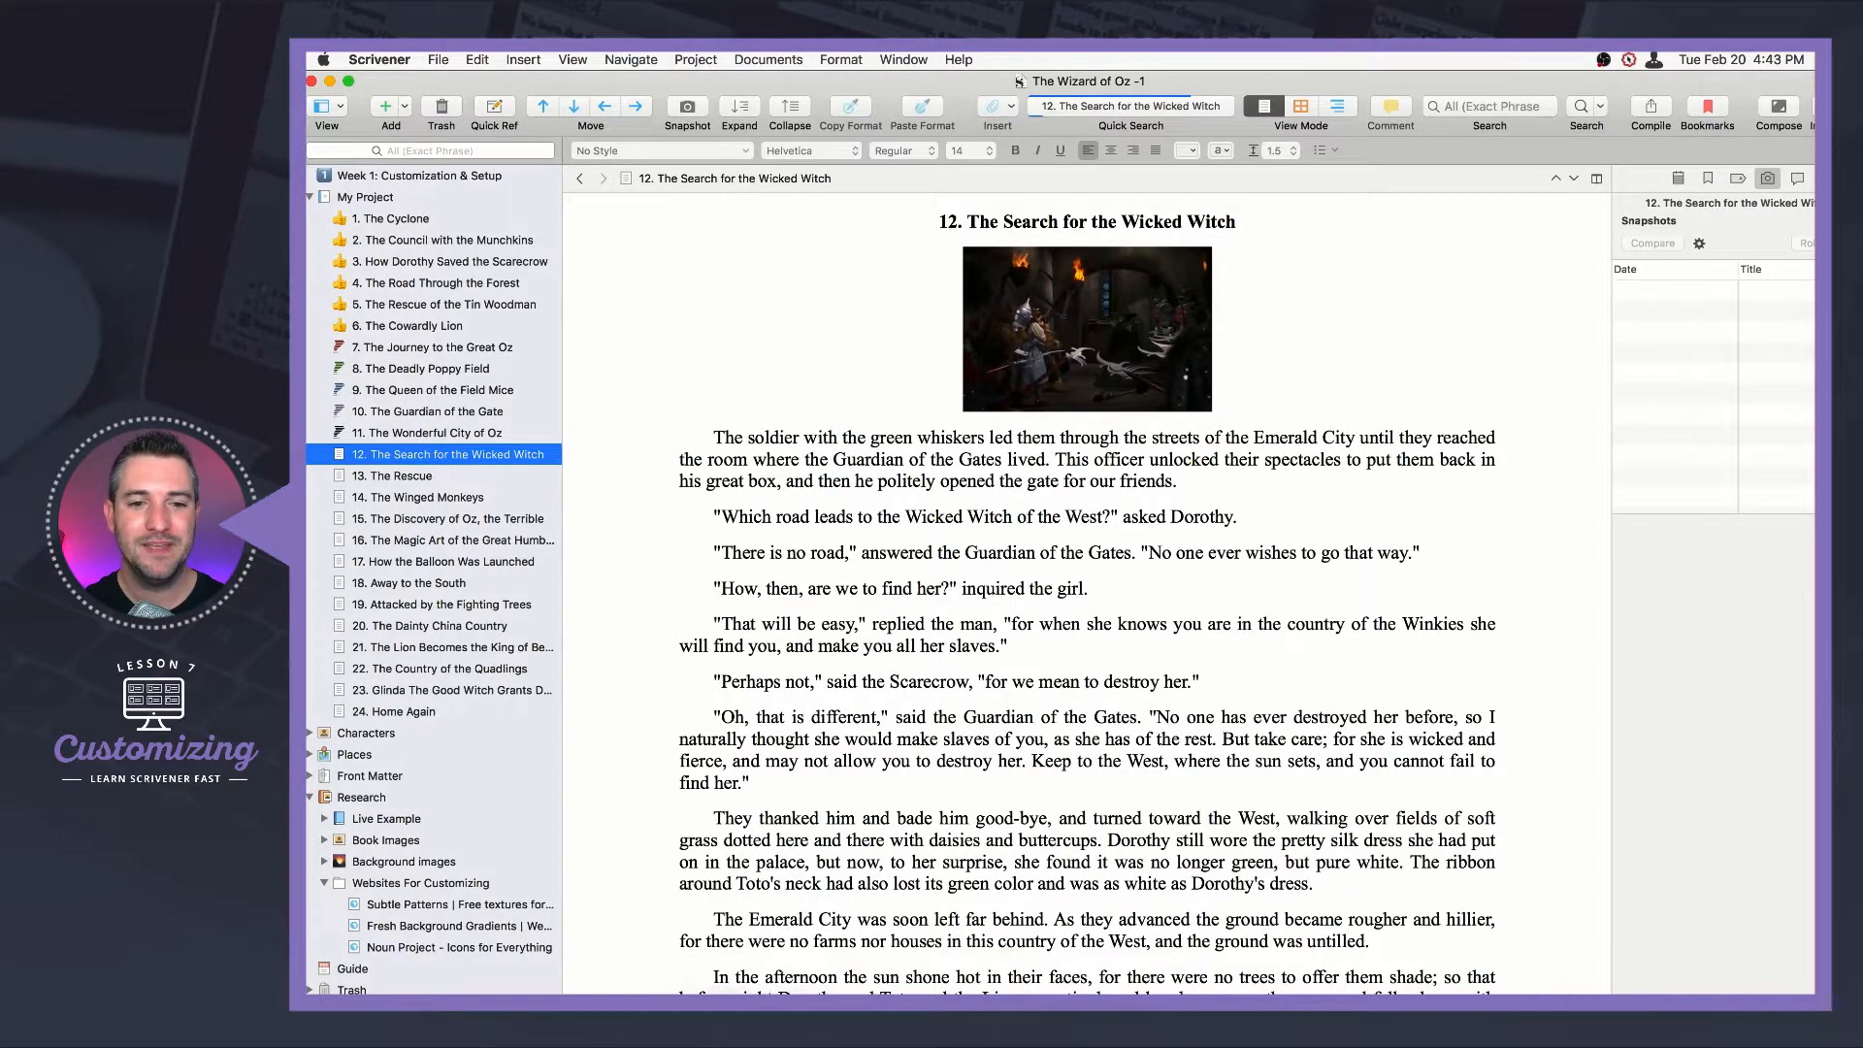
- Switch from Scrivener back to the browser and search Google Images for "coffee icons"
left_click(847, 973)
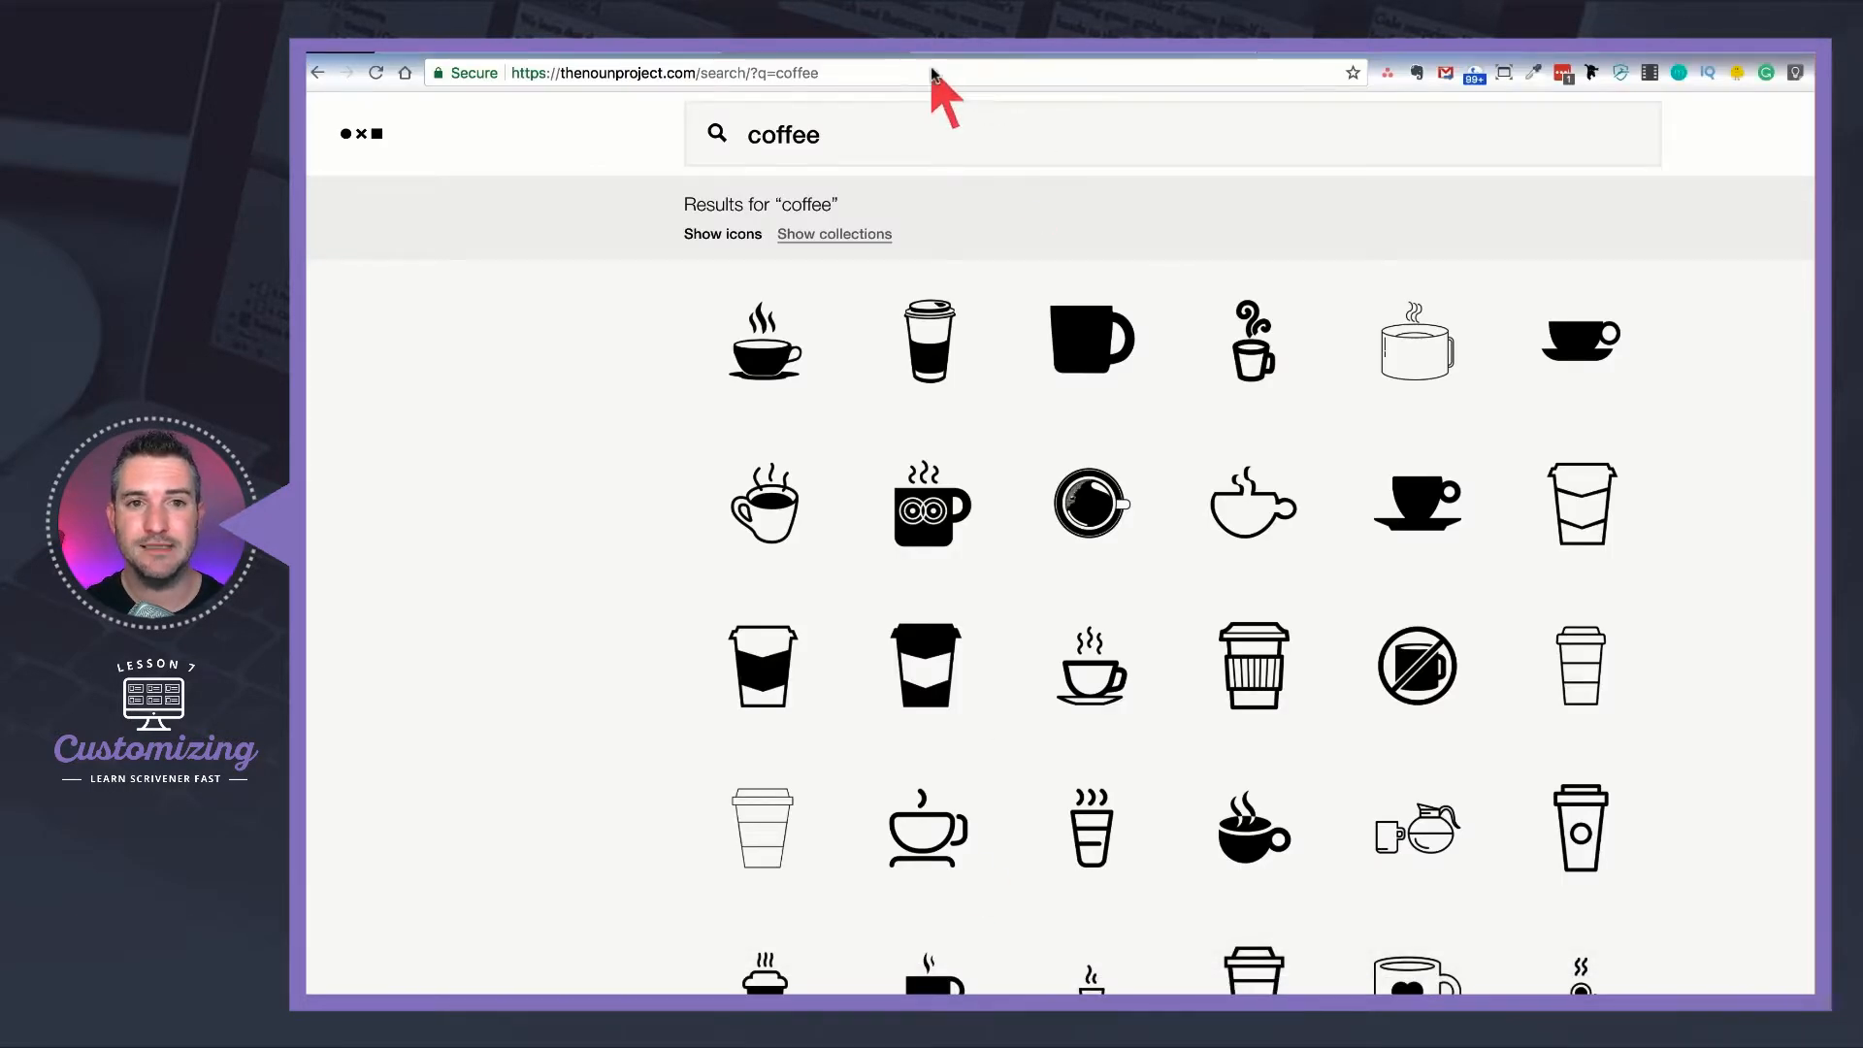
left_click(932, 73)
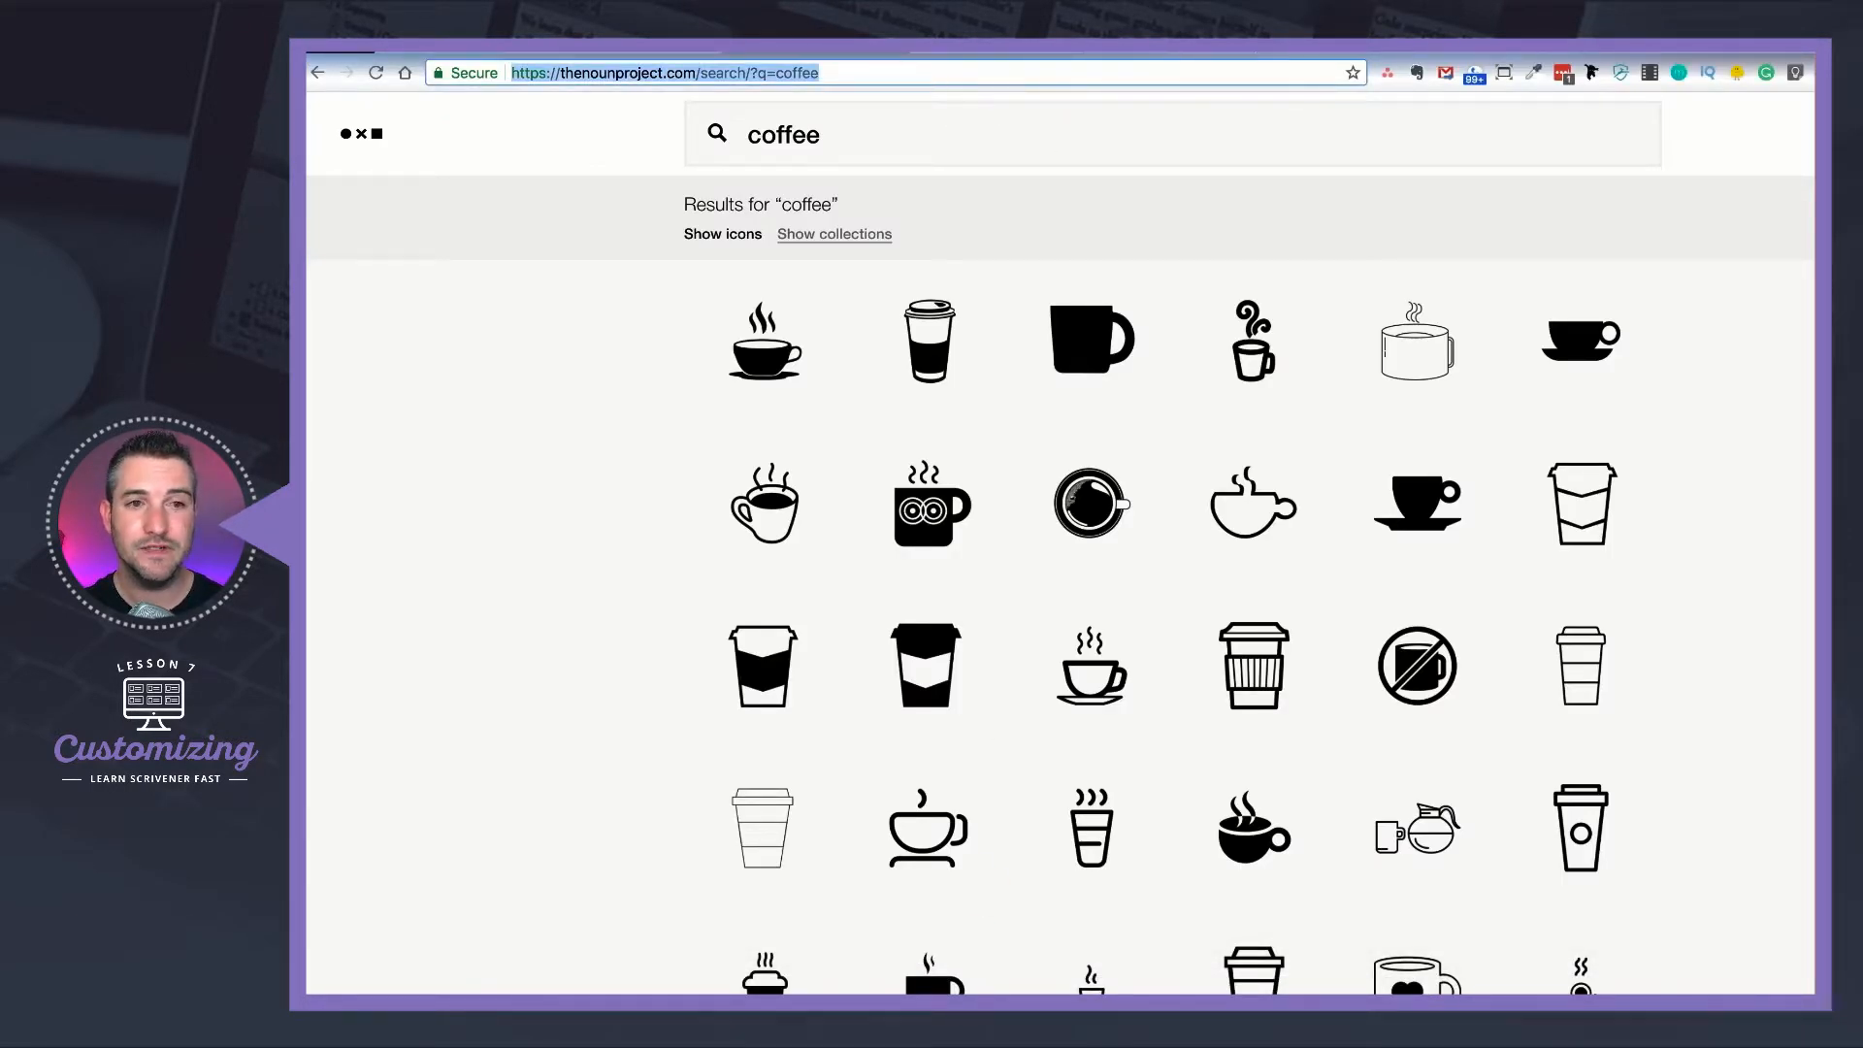
type("coffeee")
key("BackSpace")
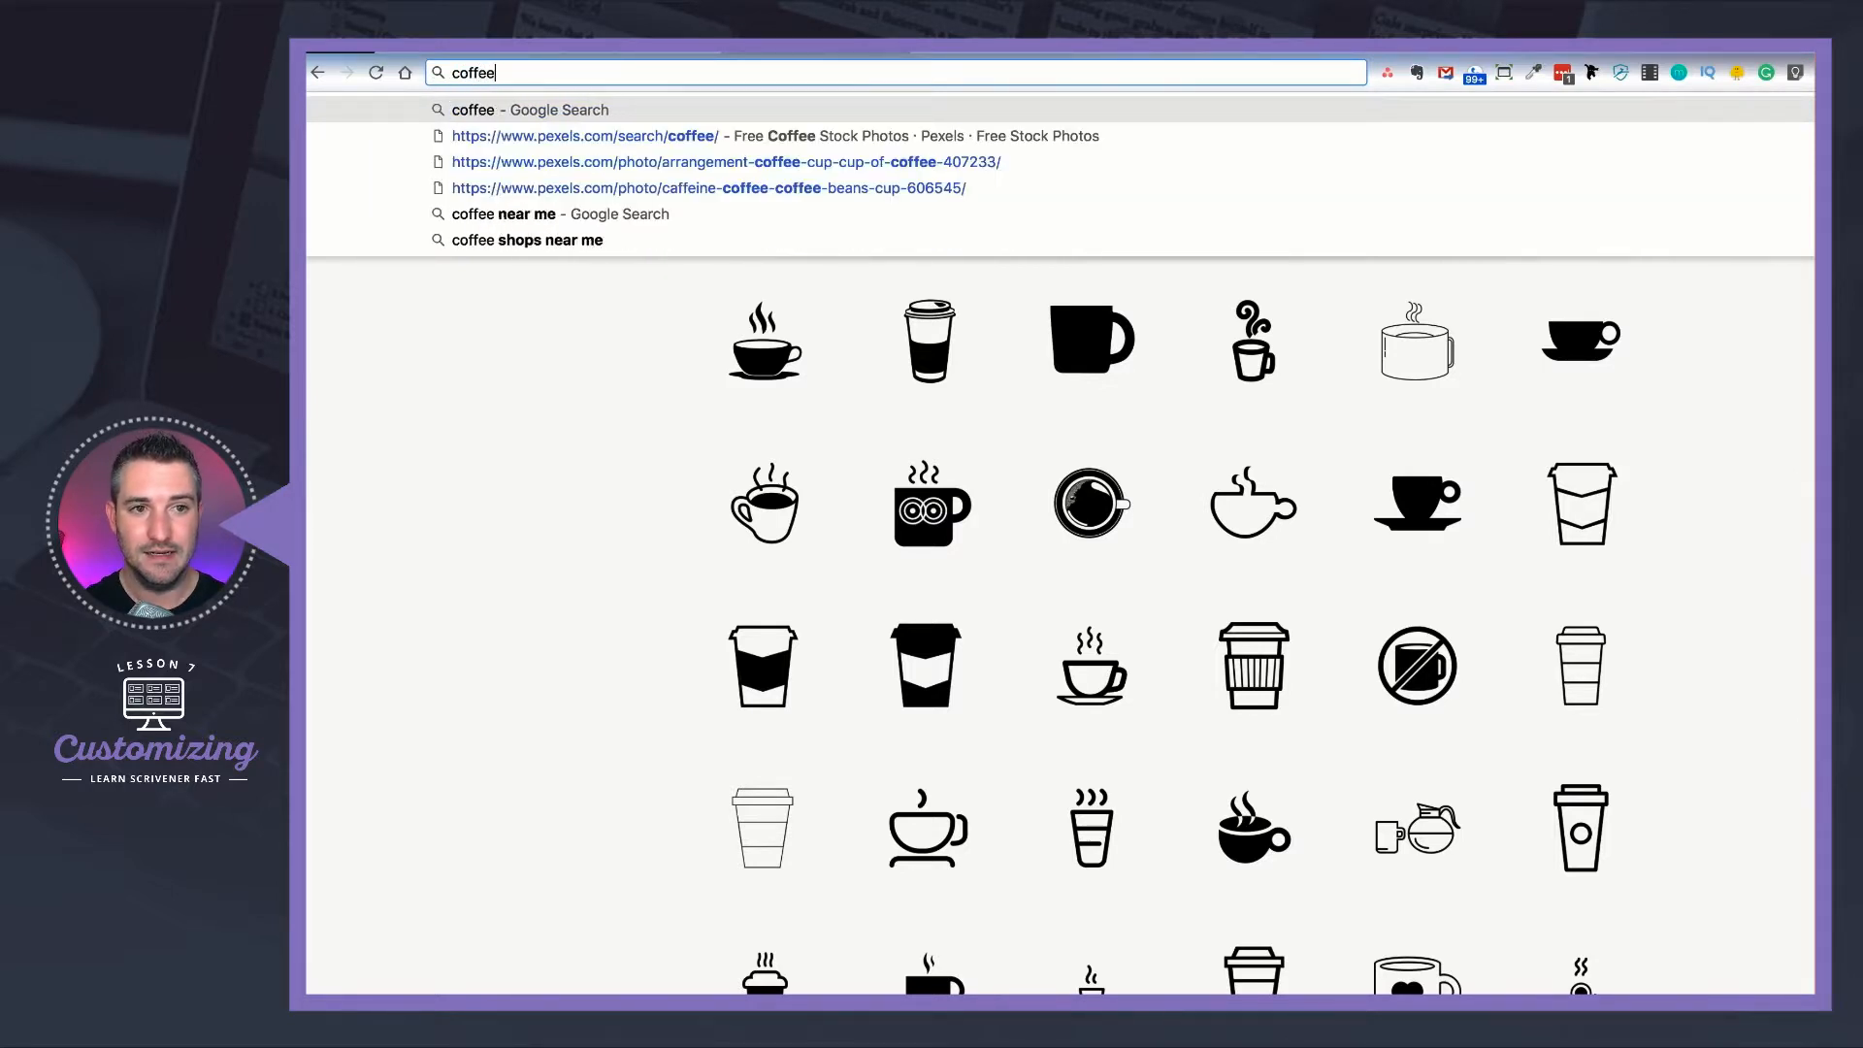
type("icons")
key("Return")
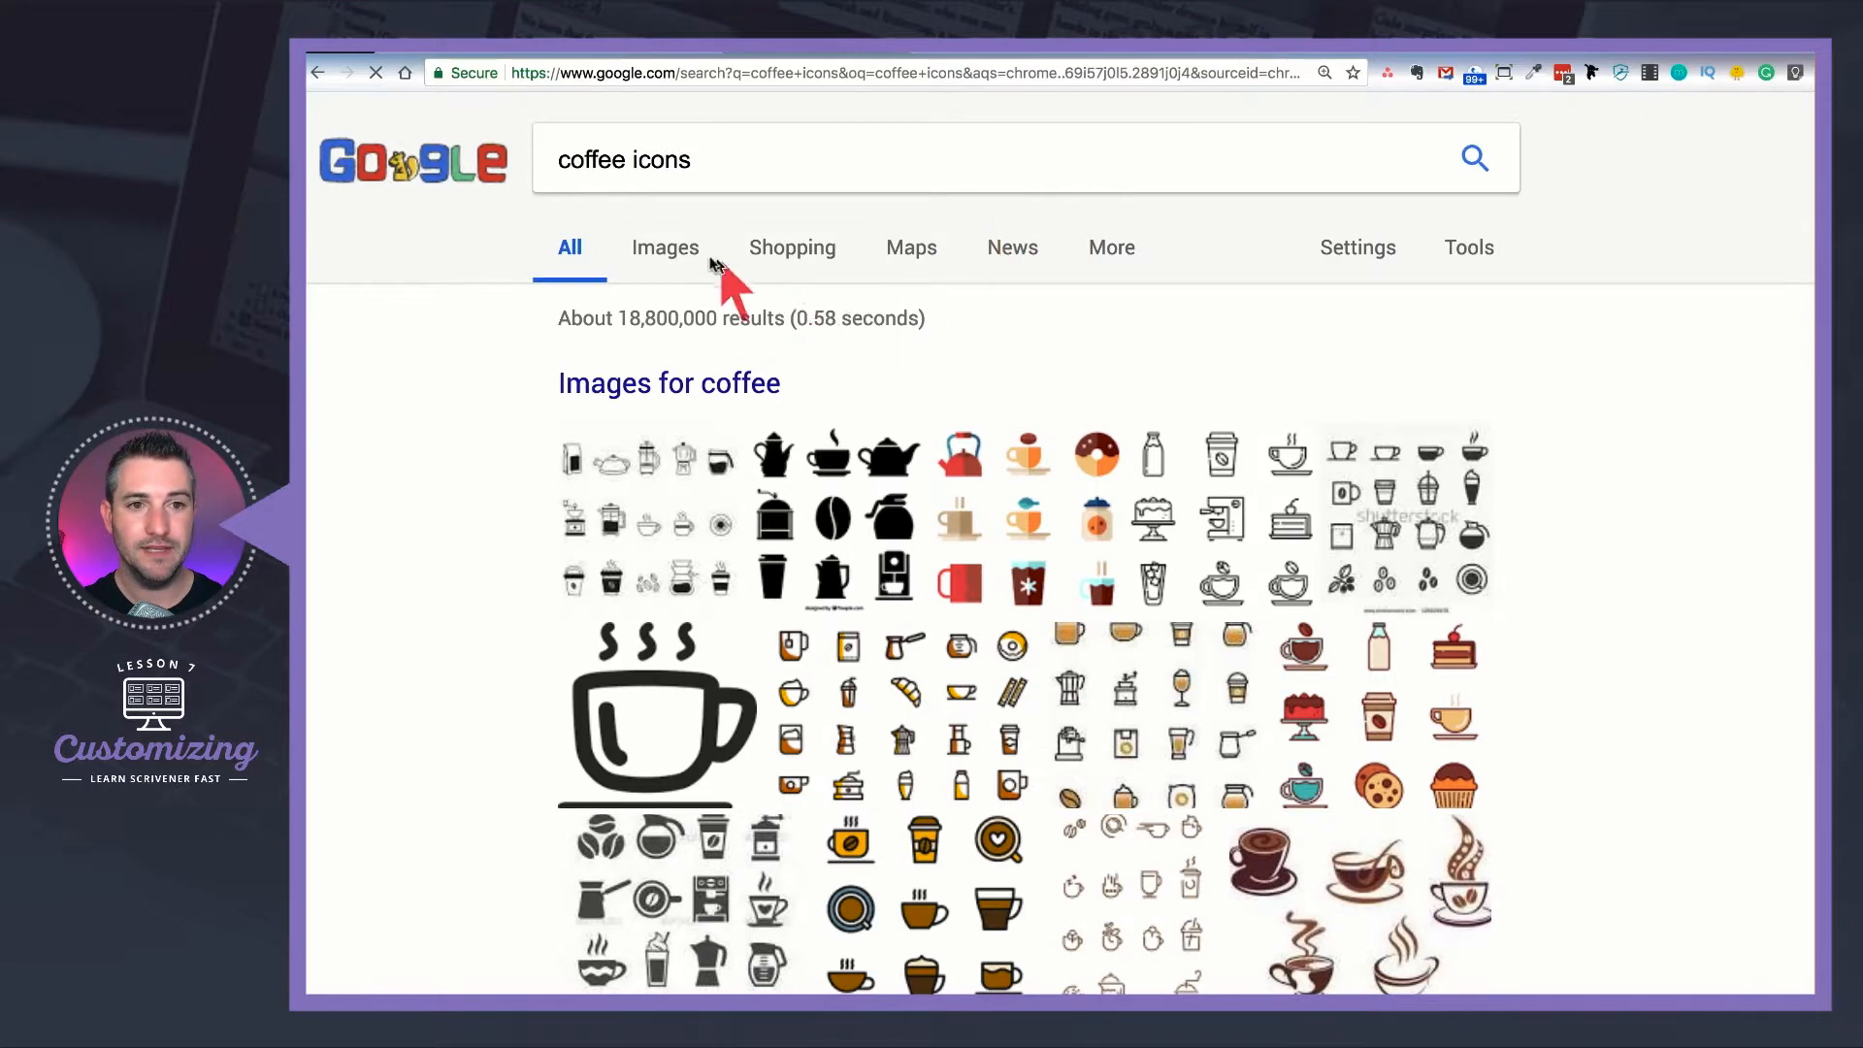
left_click(671, 254)
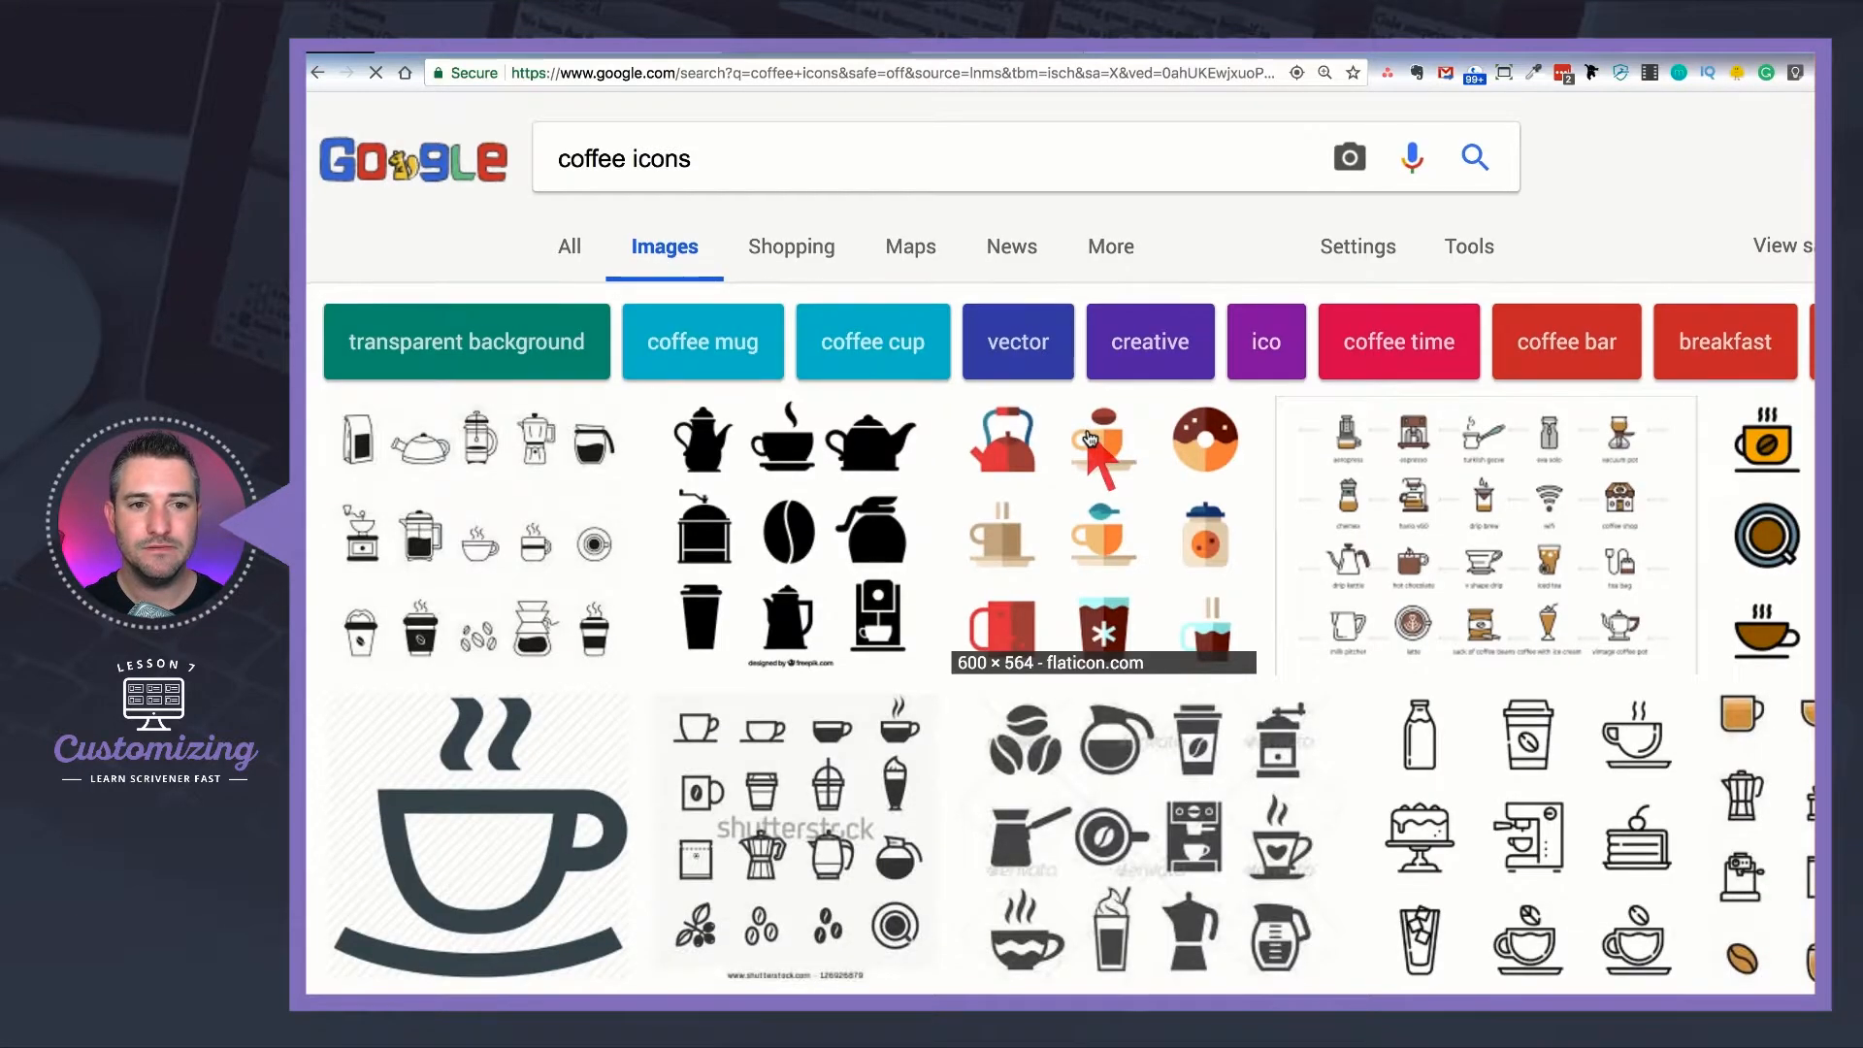
- Open the black coffee cup with two steam lines and a transparent background from the image results, and view its image-saving options
scroll(1358, 762, "down", 3)
scroll(1571, 745, "down", 5)
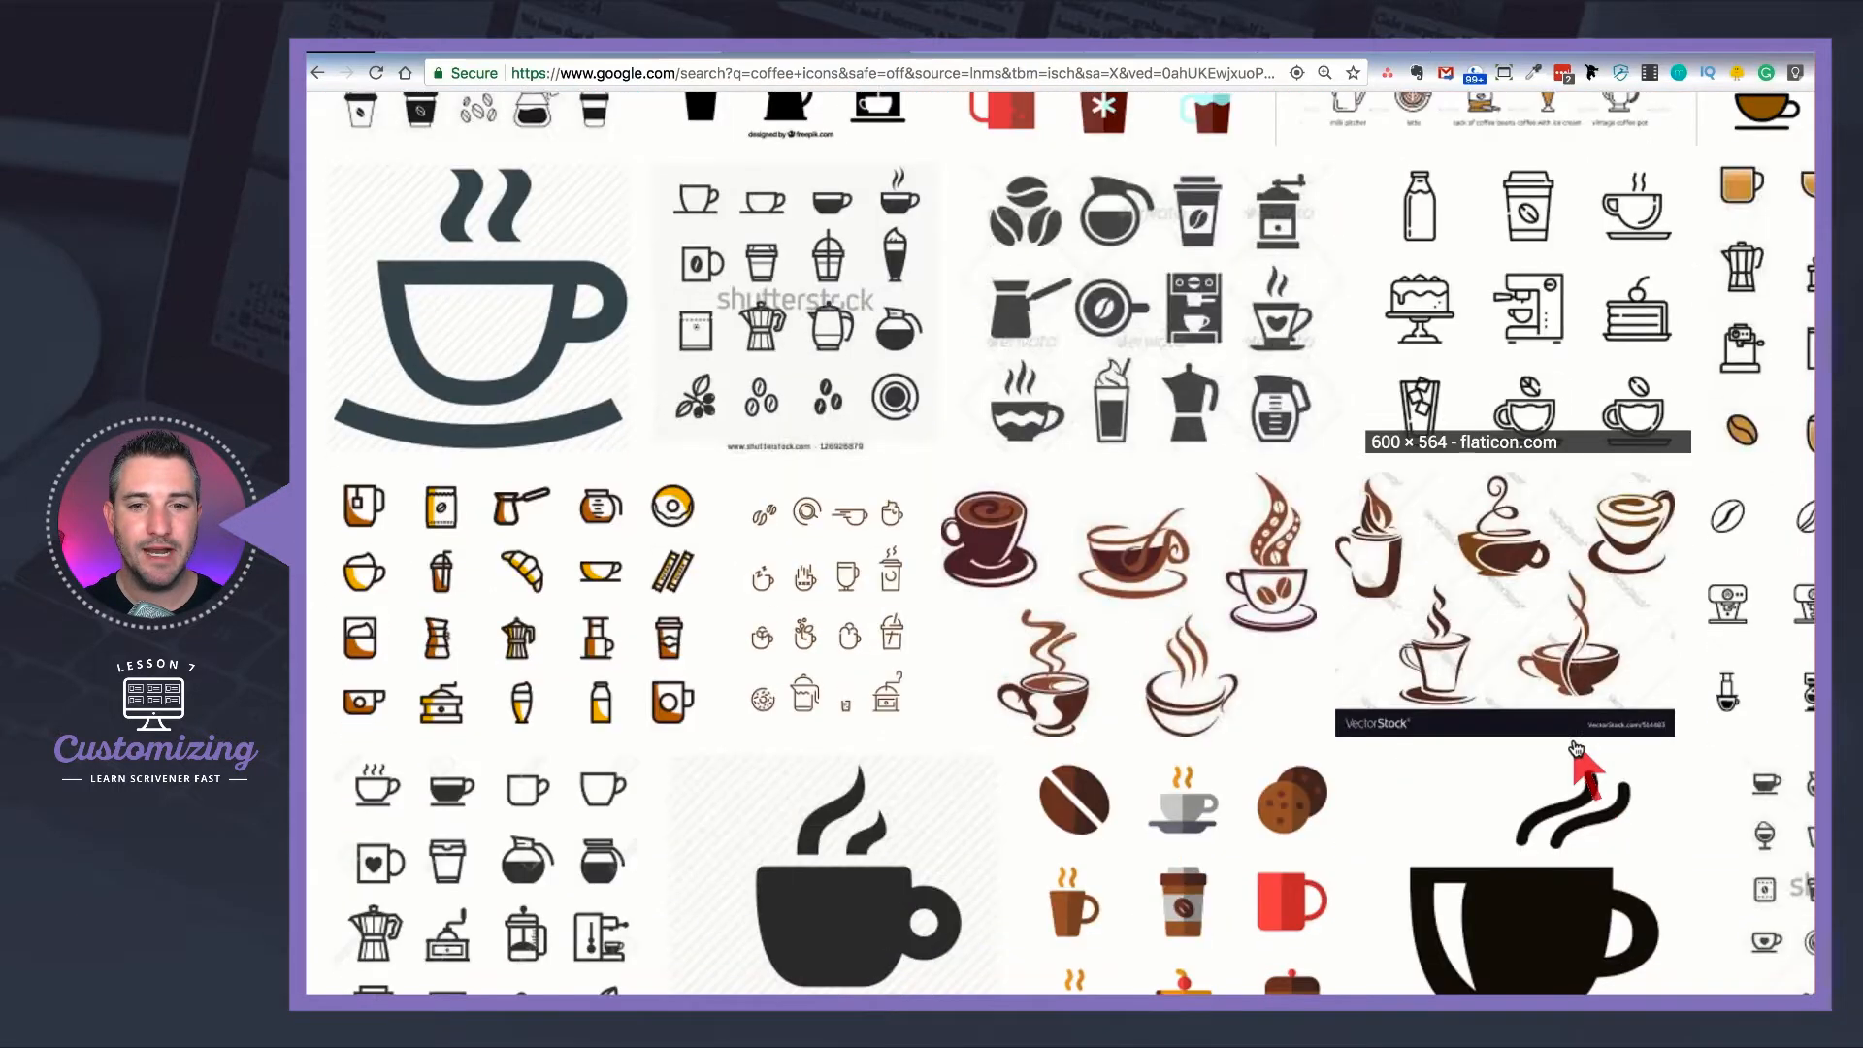
left_click(1555, 743)
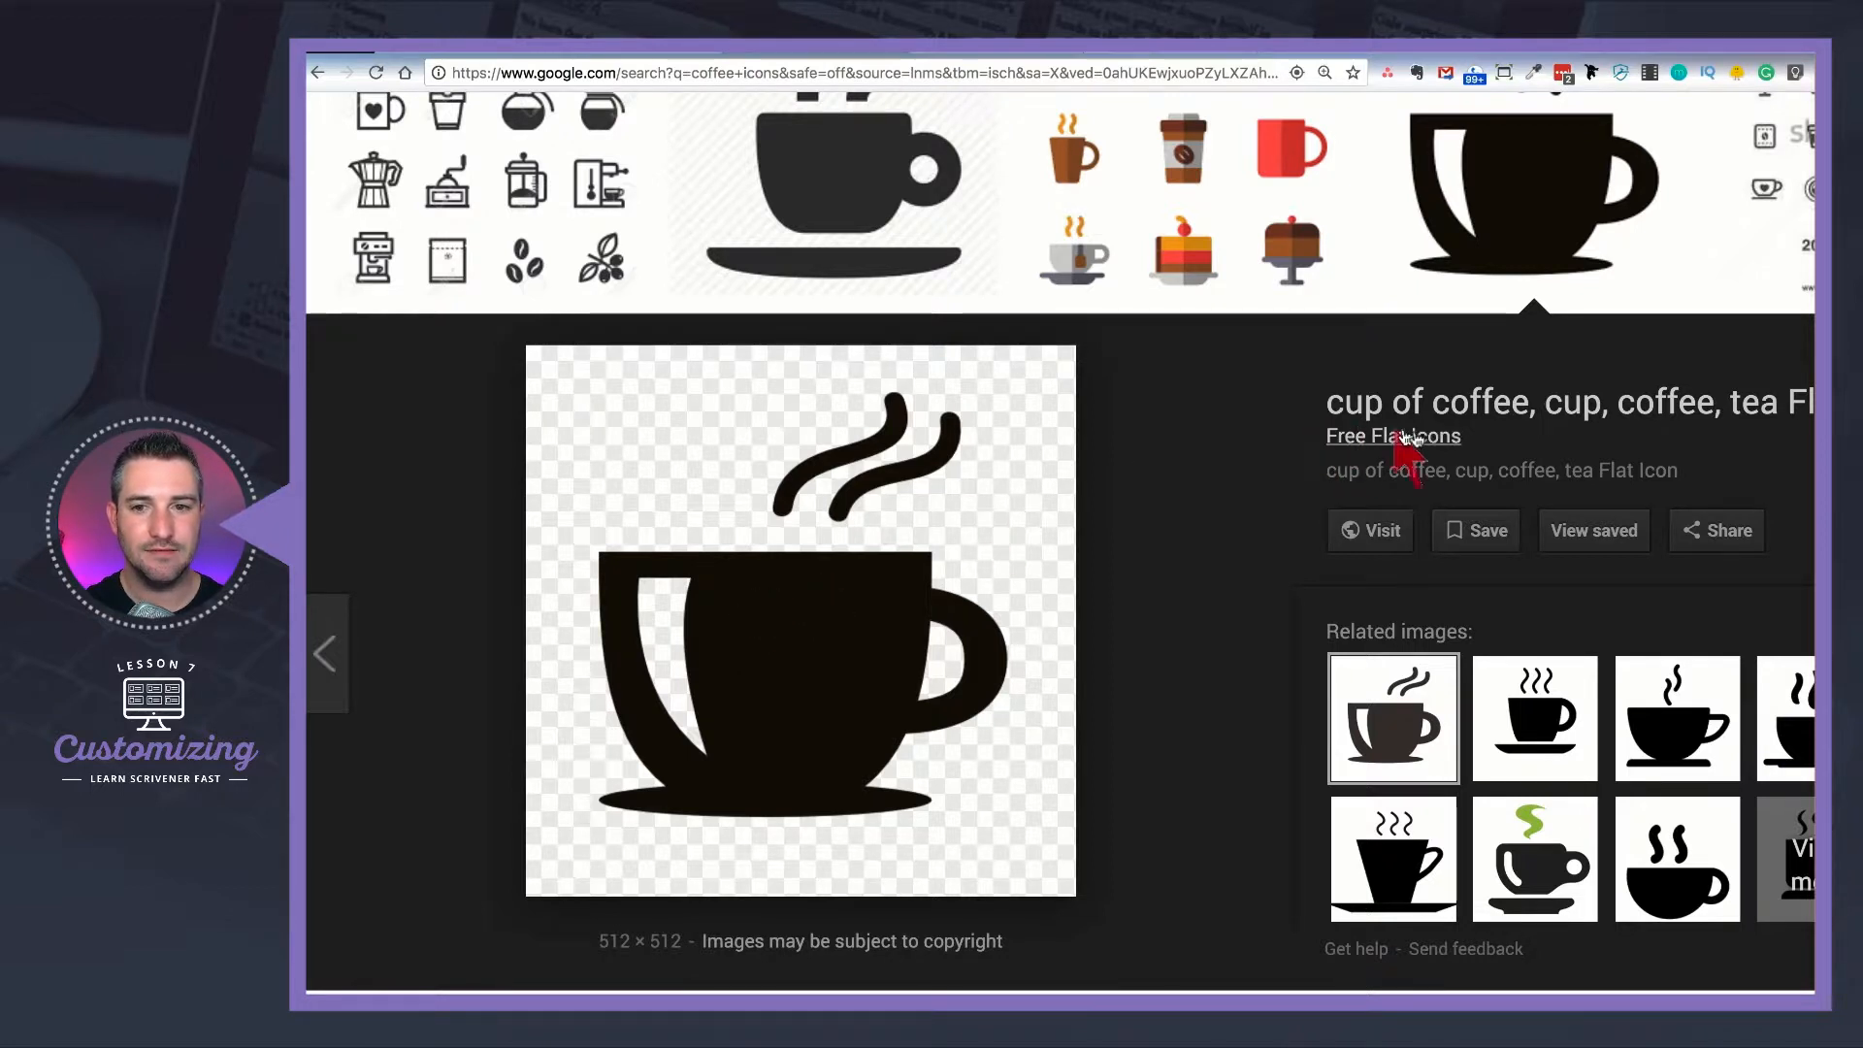
right_click(779, 639)
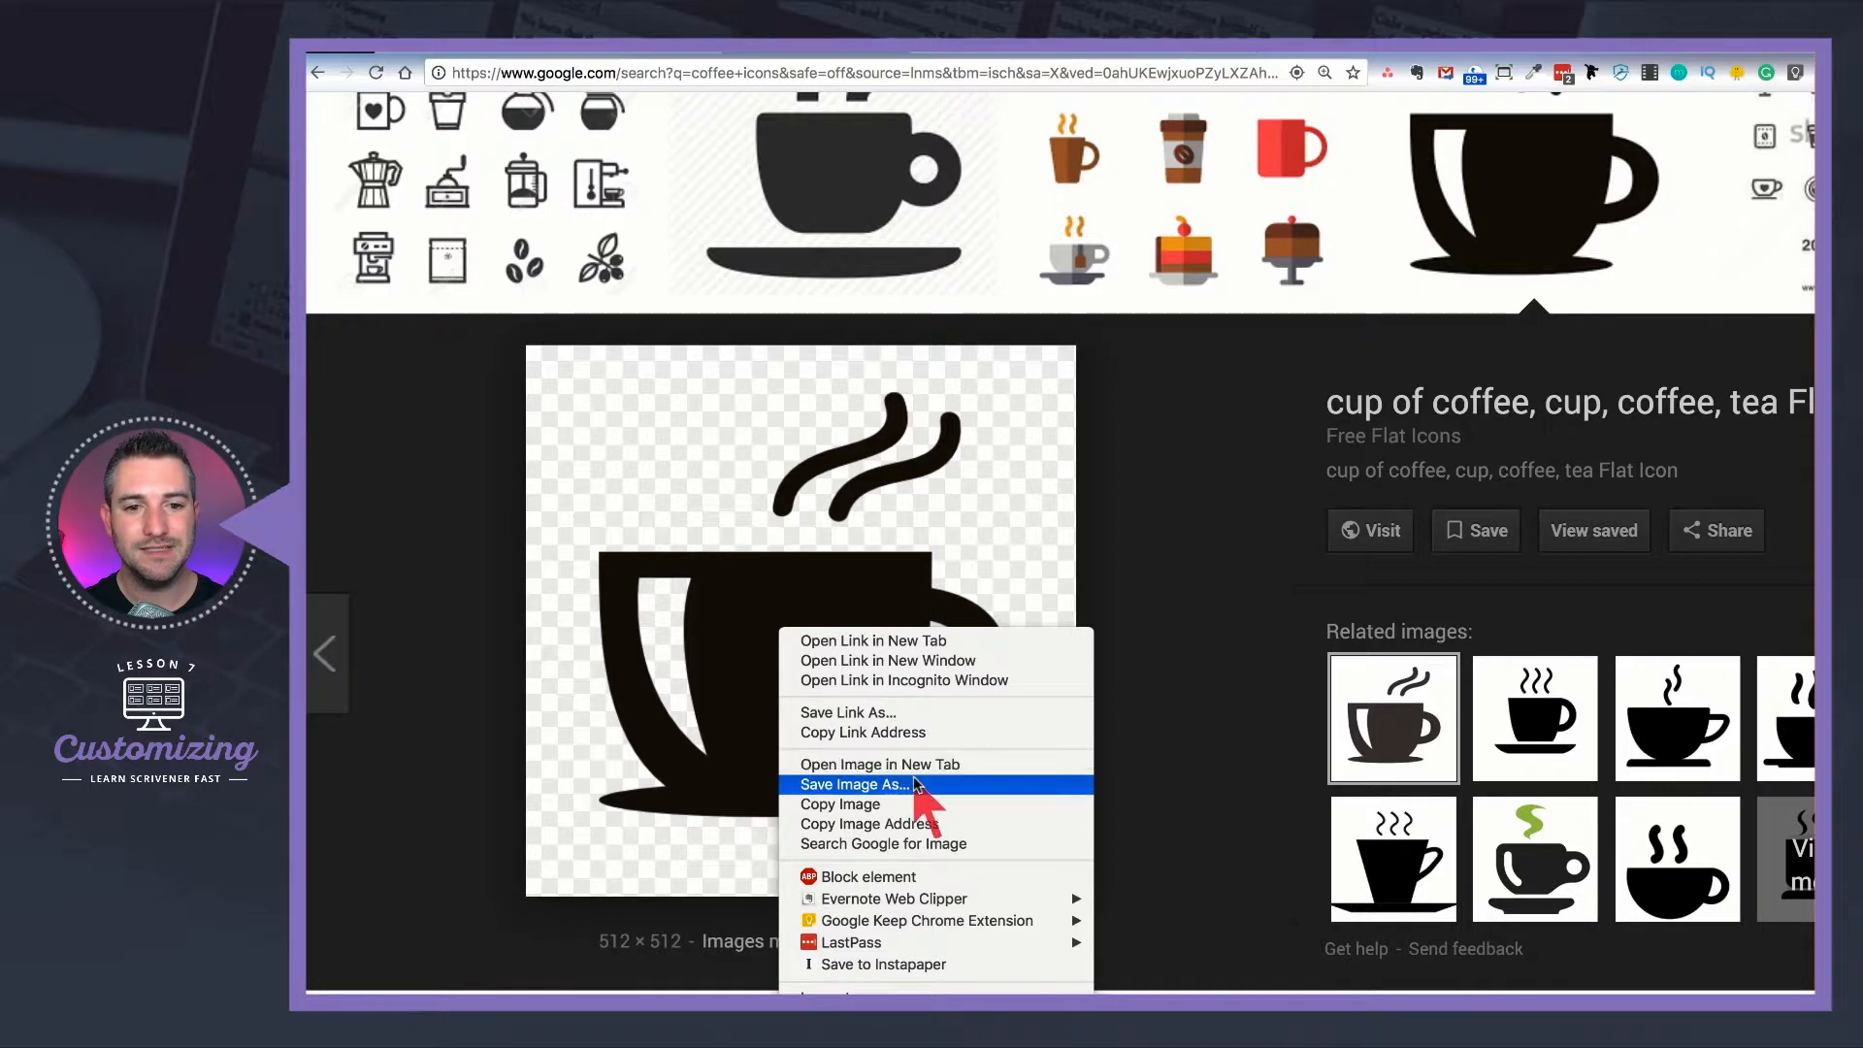
left_click(1143, 507)
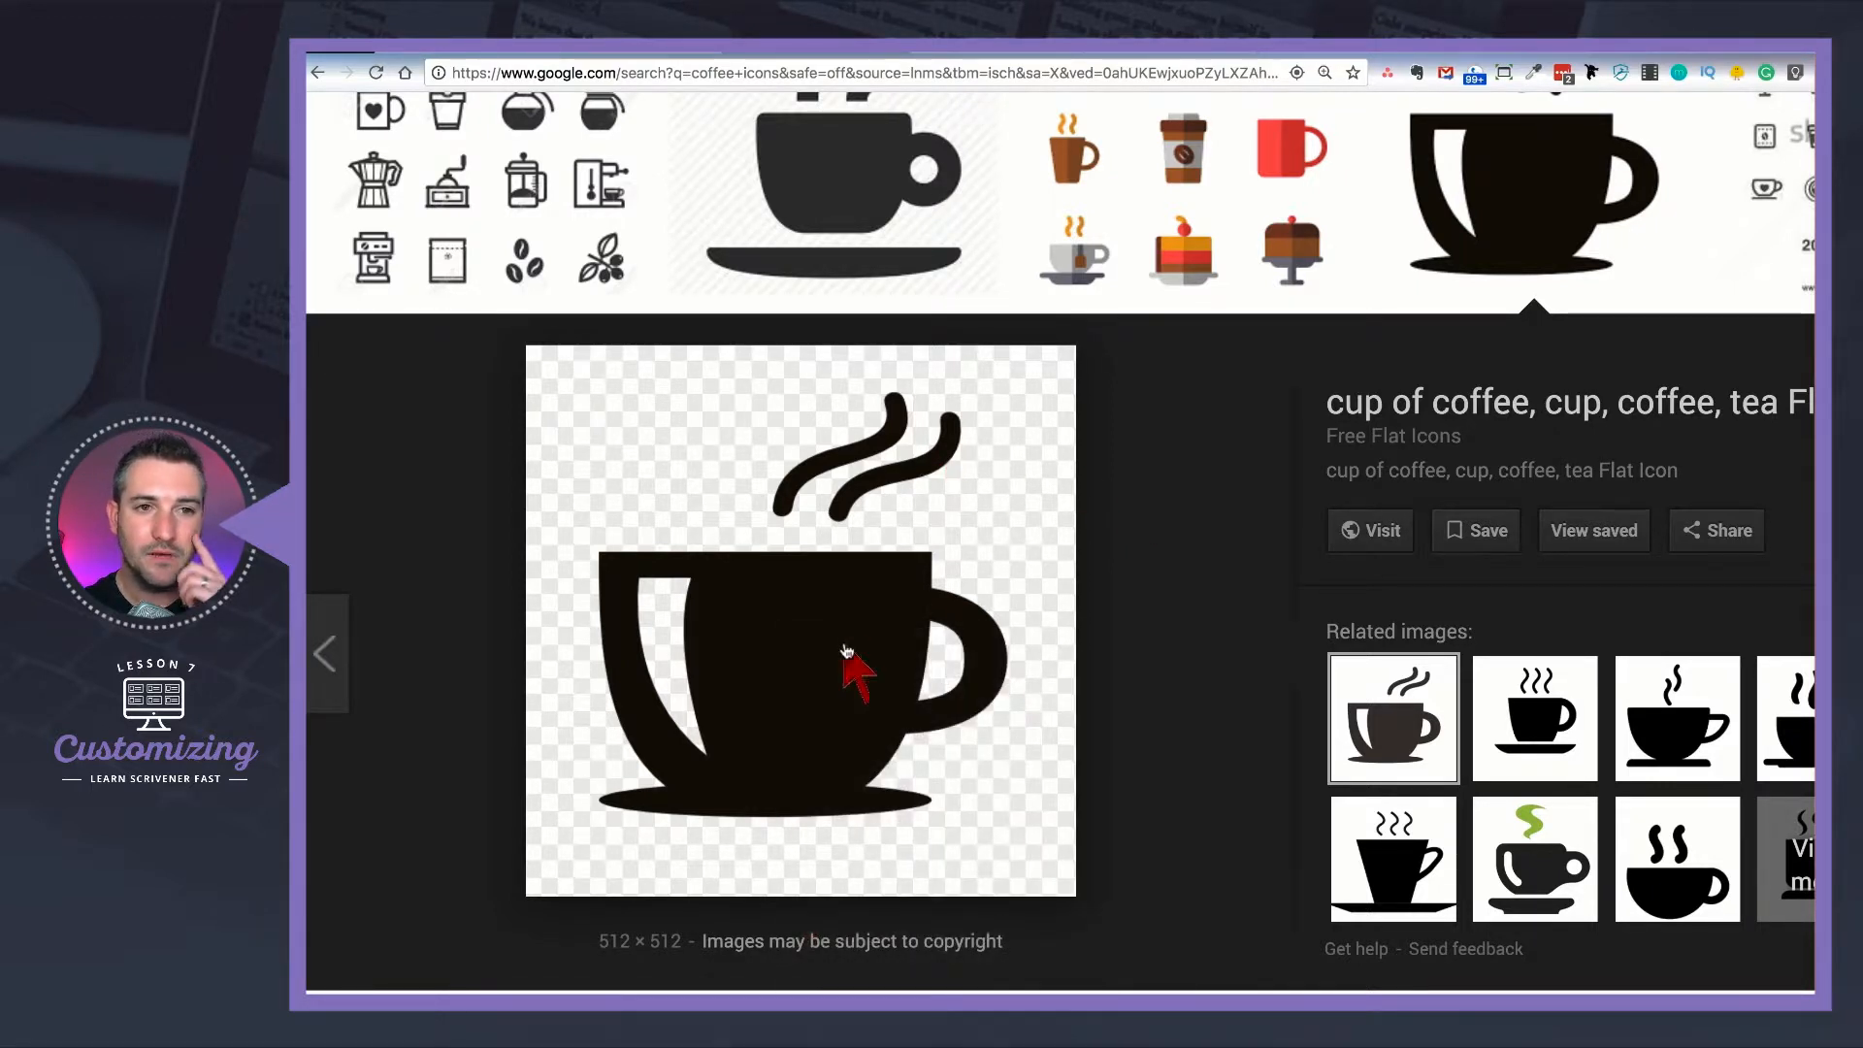
- Compare the related white-background coffee cup with the transparent one, and return to the start of the image results
left_click(1501, 723)
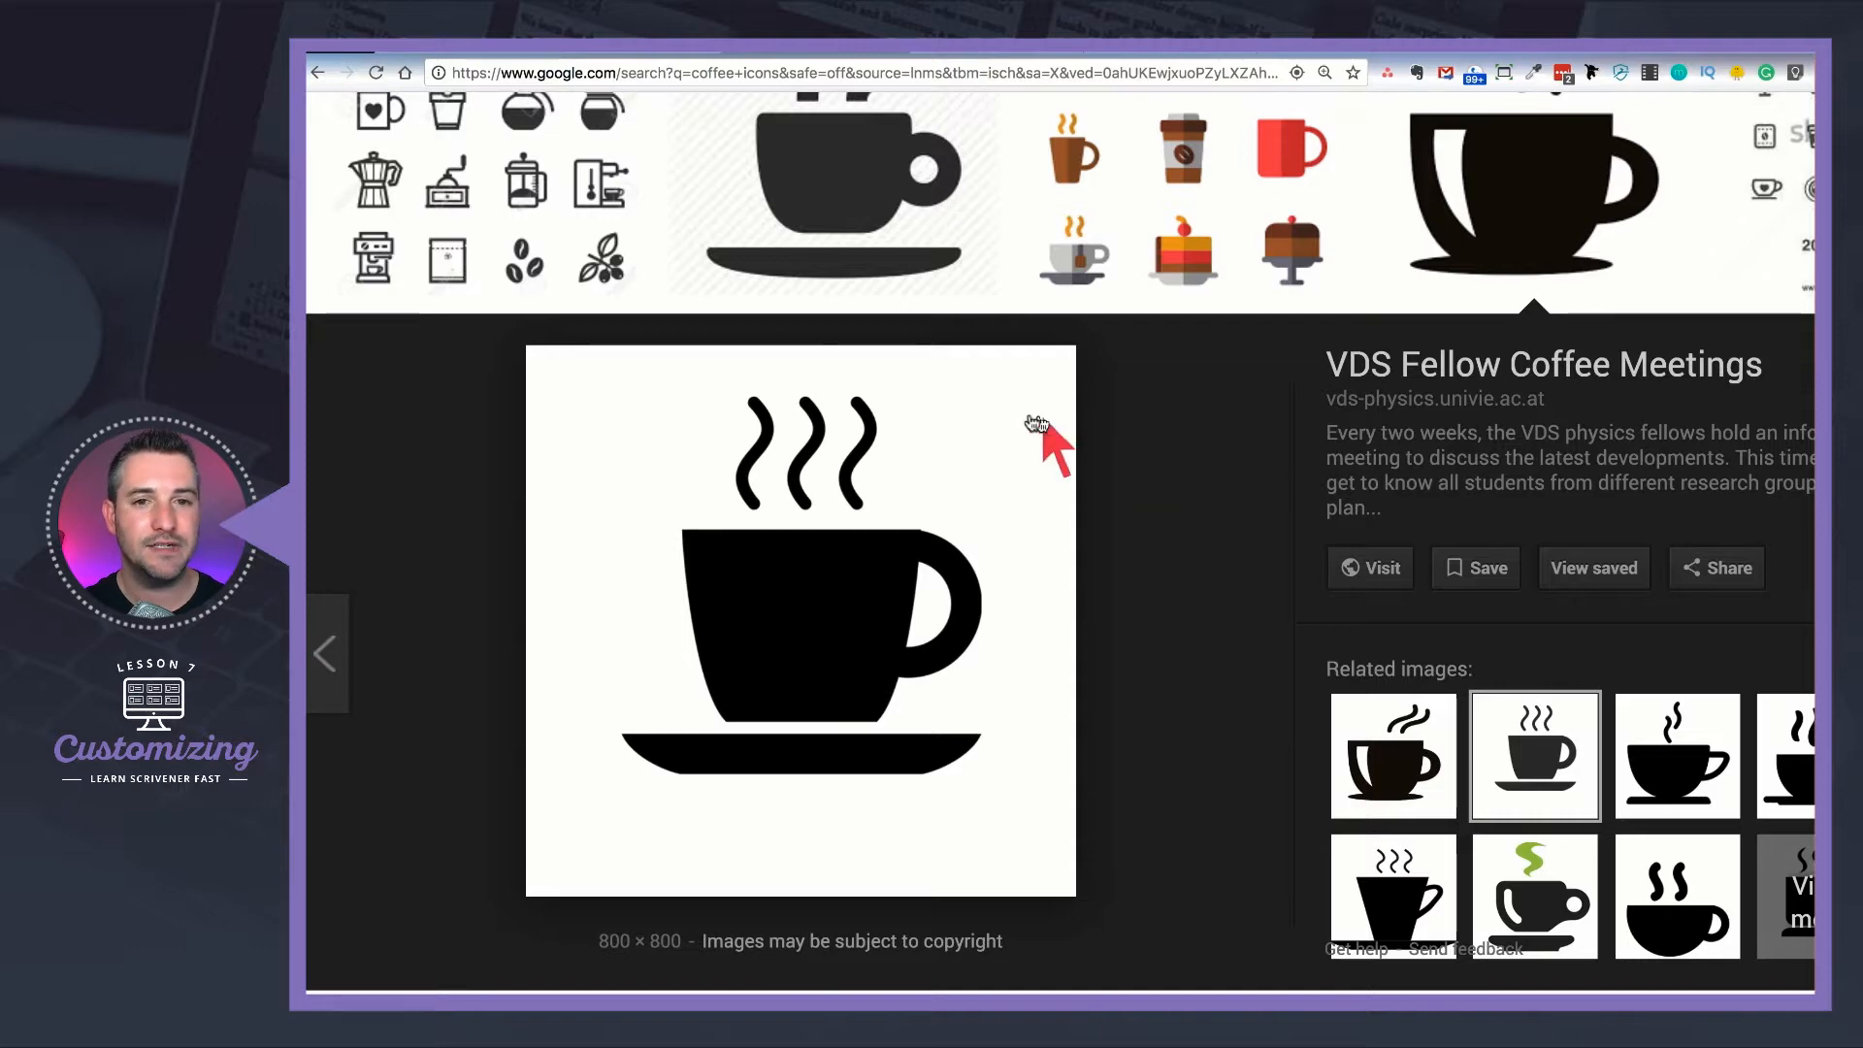
left_click(1393, 762)
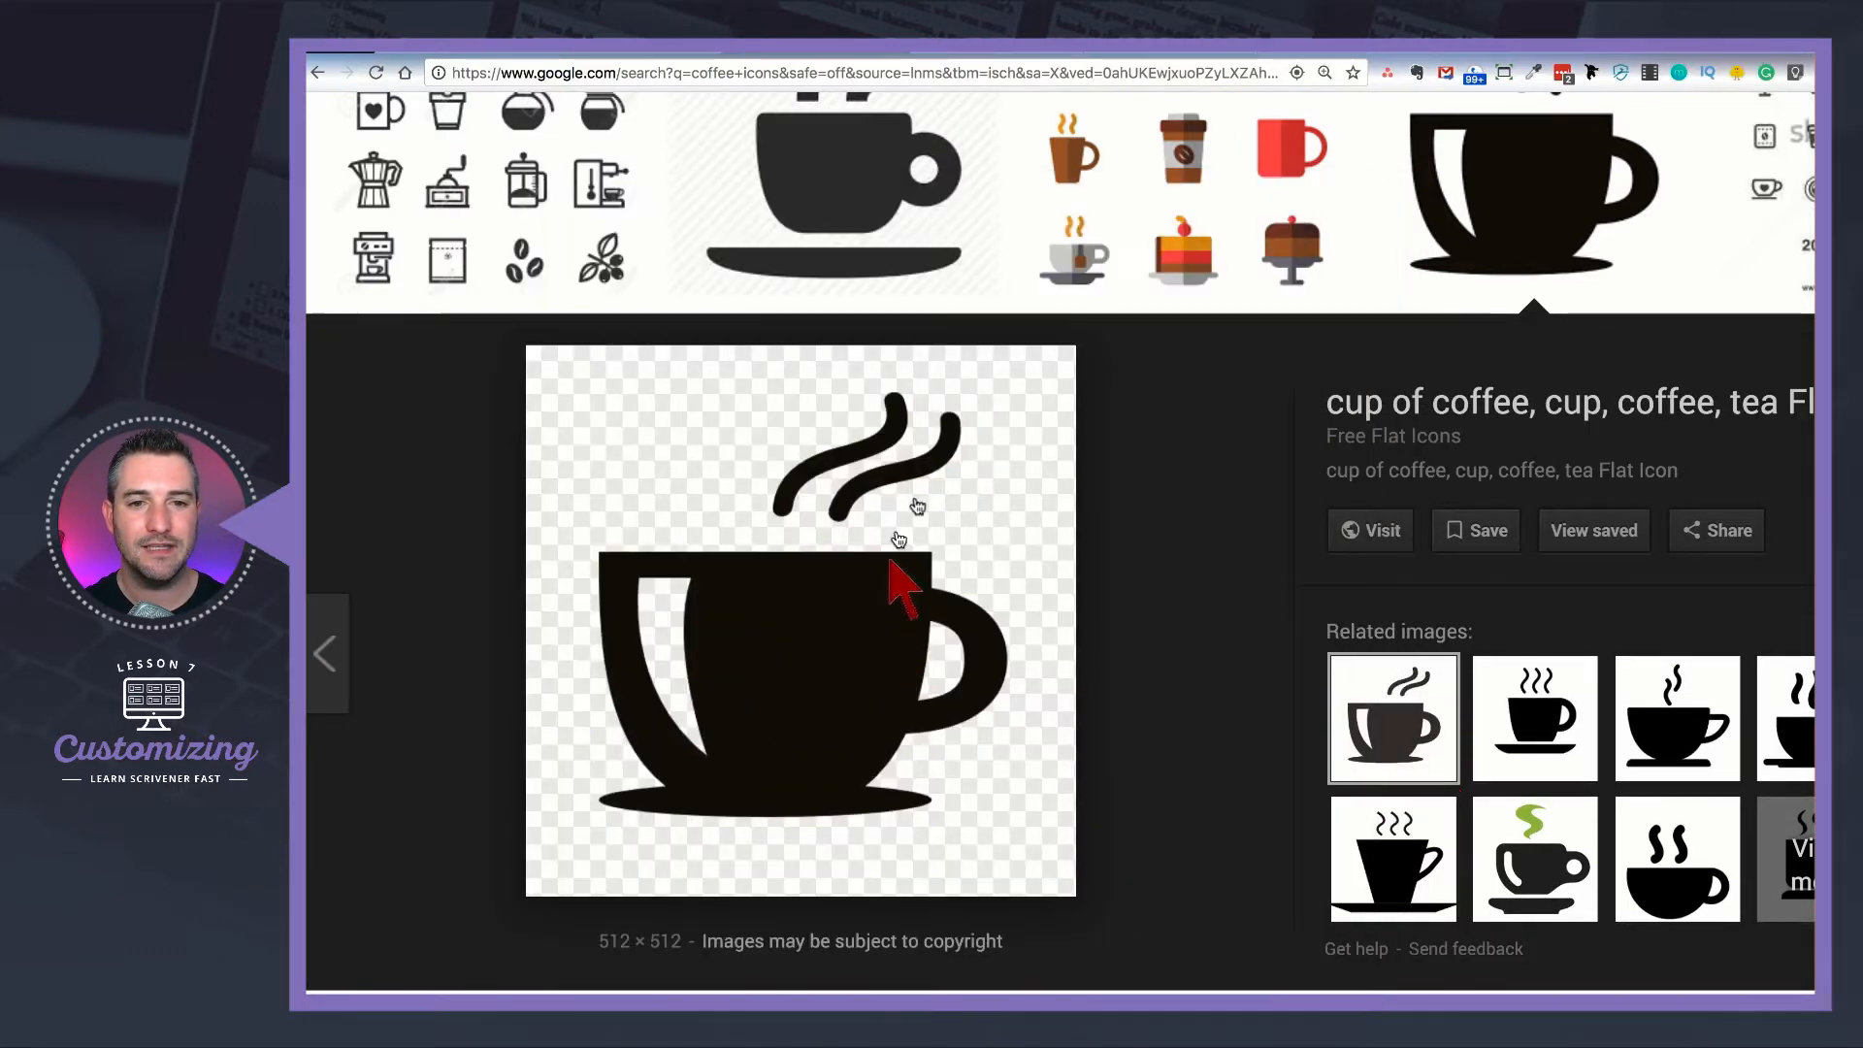
scroll(1005, 501, "up", 8)
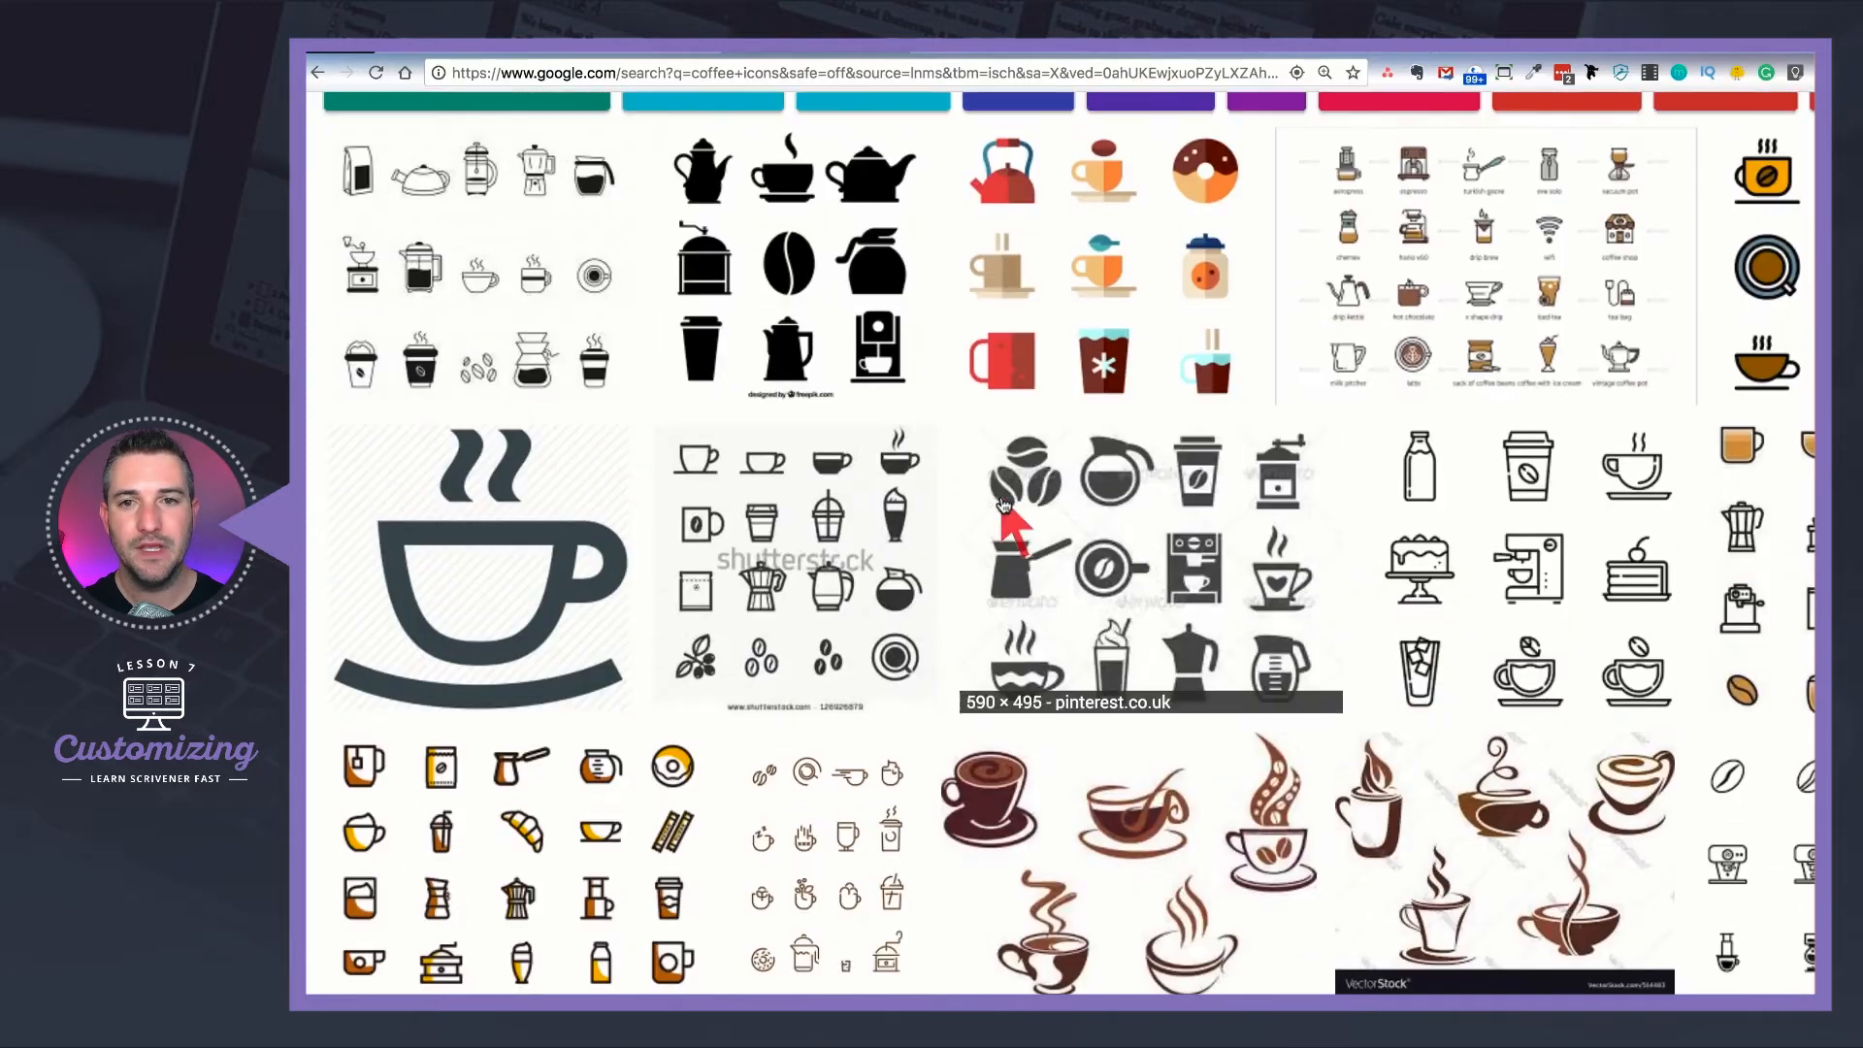
scroll(1005, 500, "up", 3)
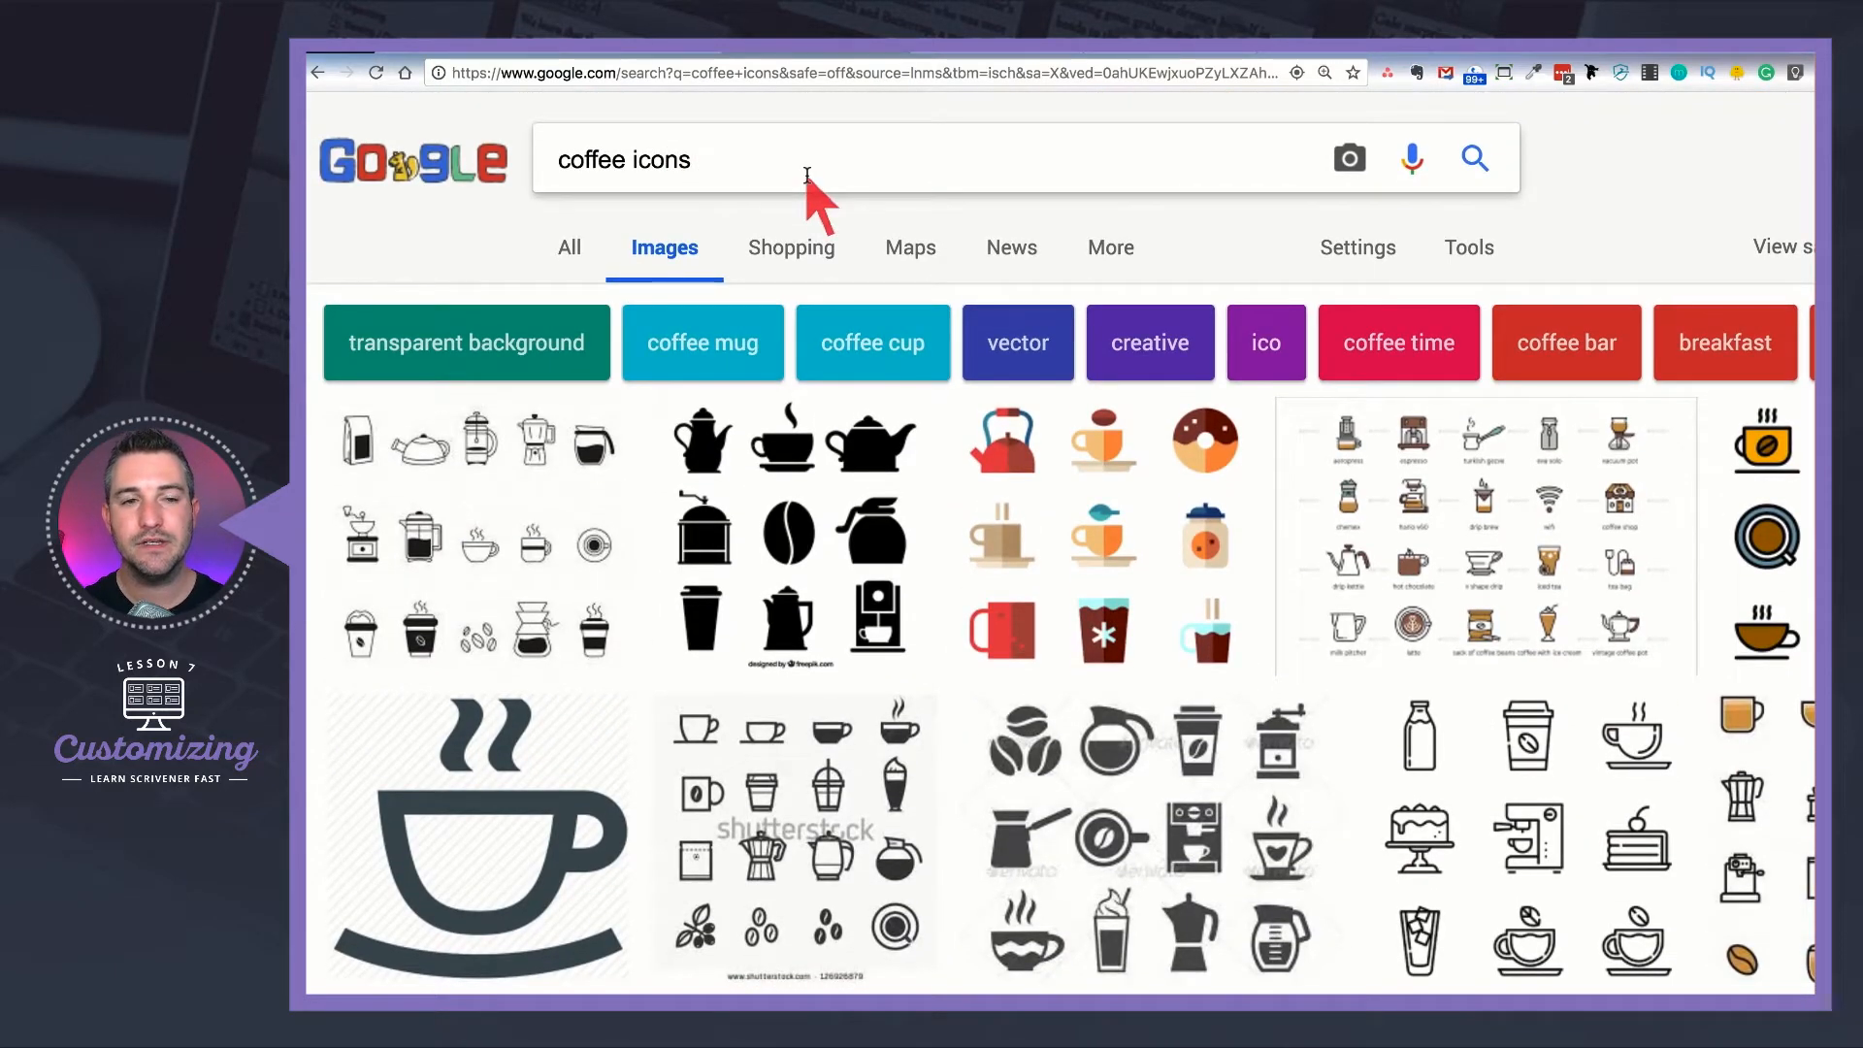
- Search Google Images for "coffee icons png" and open the solid black Noun Project cup with three steam lines
type("png")
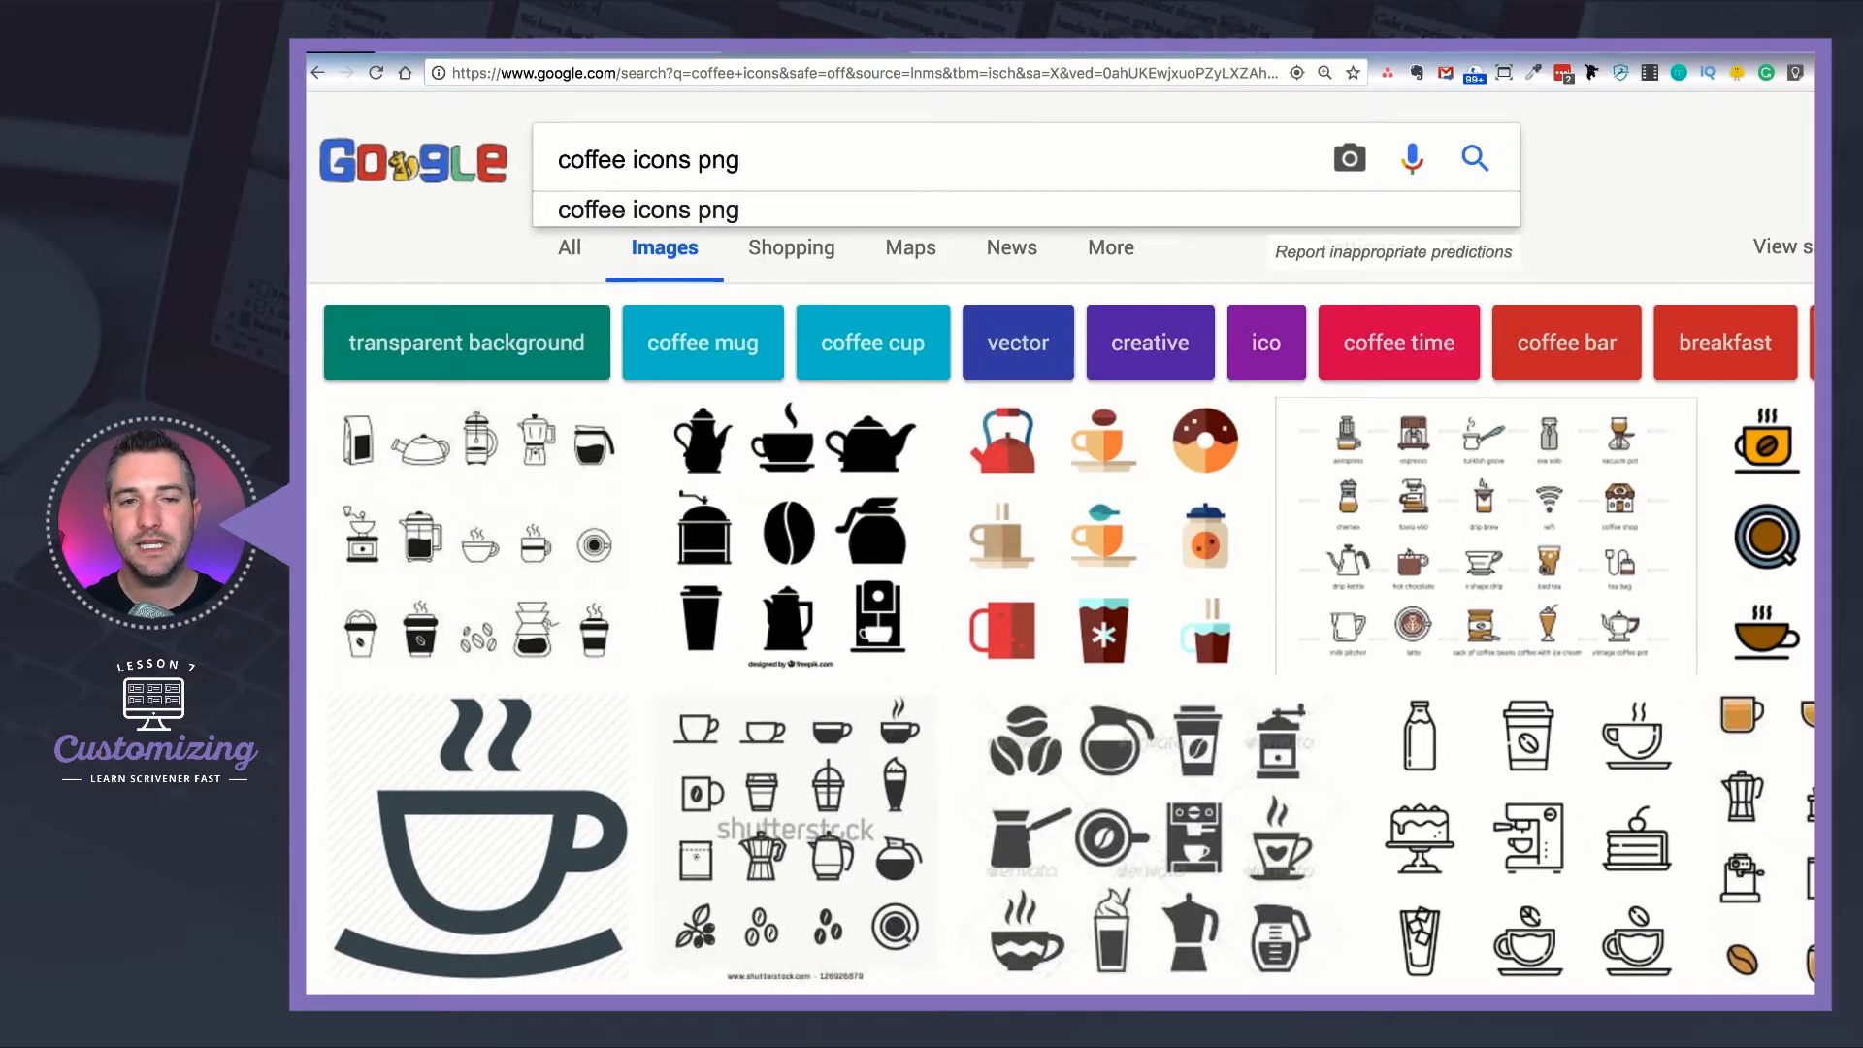
key("Return")
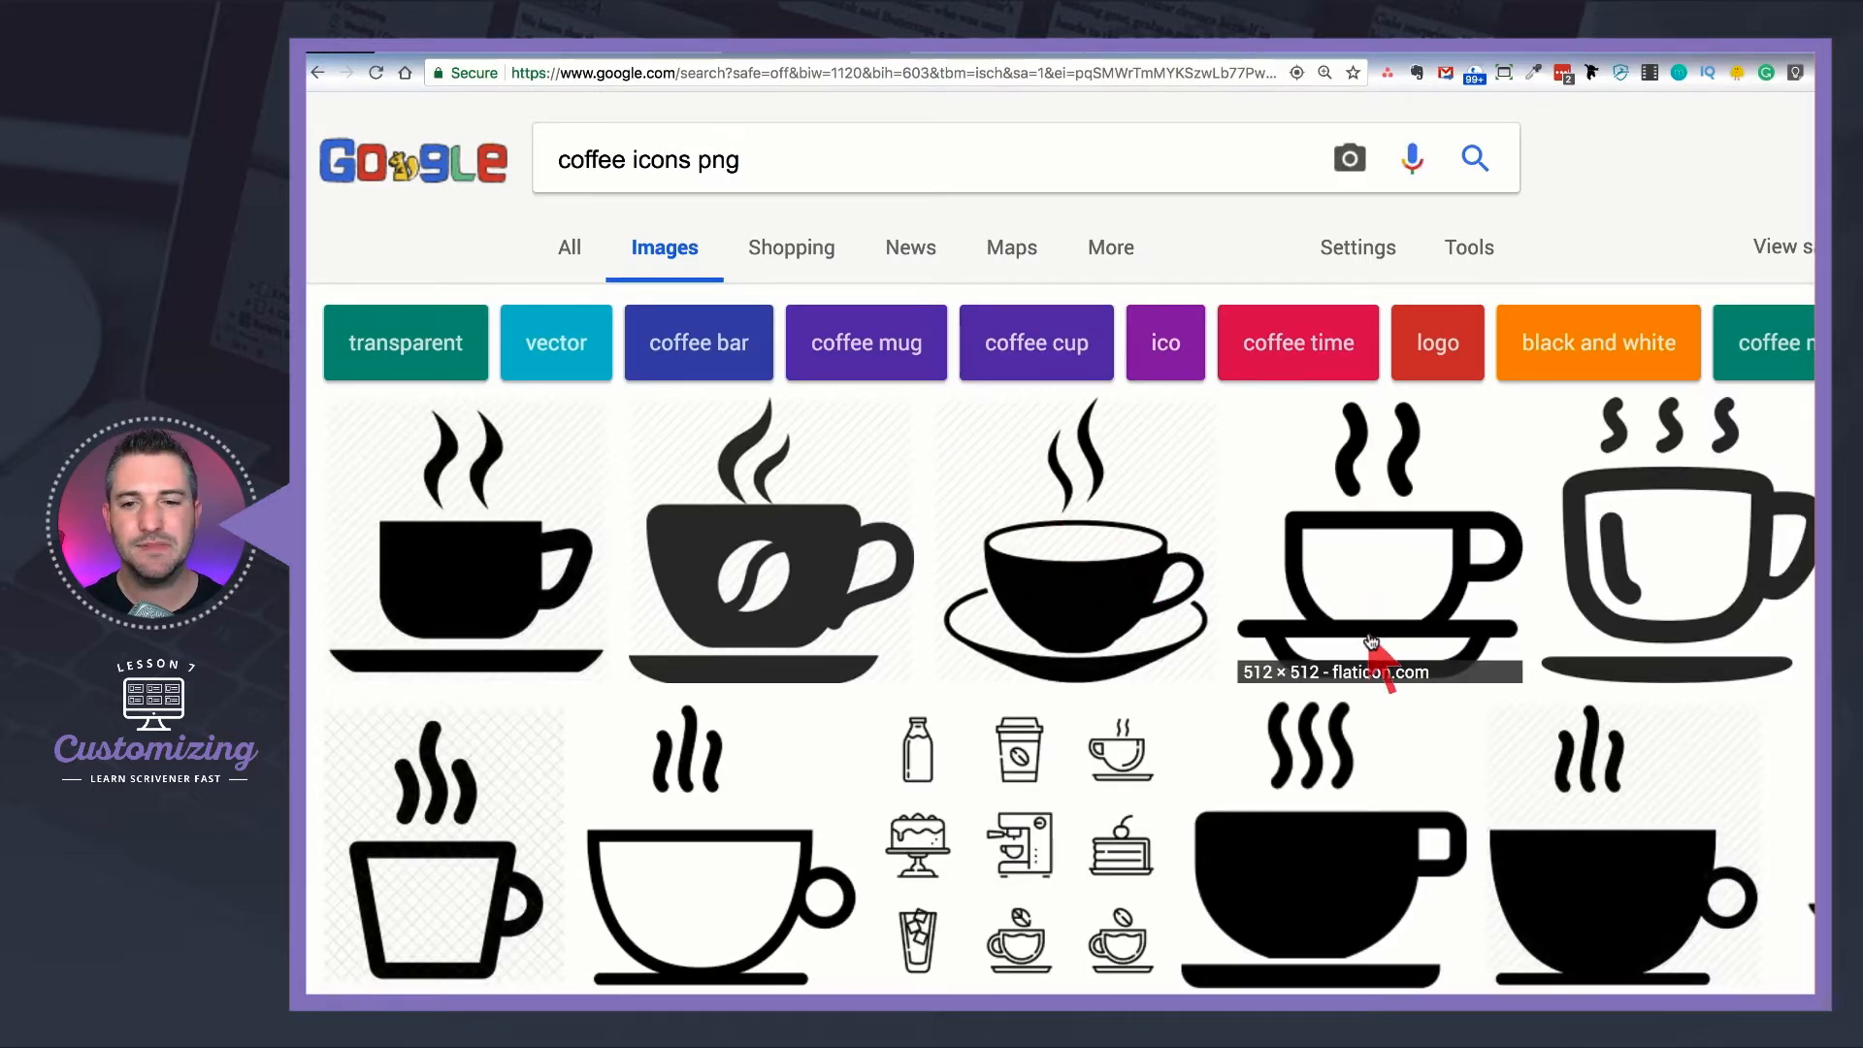
scroll(1368, 650, "down", 2)
left_click(1356, 679)
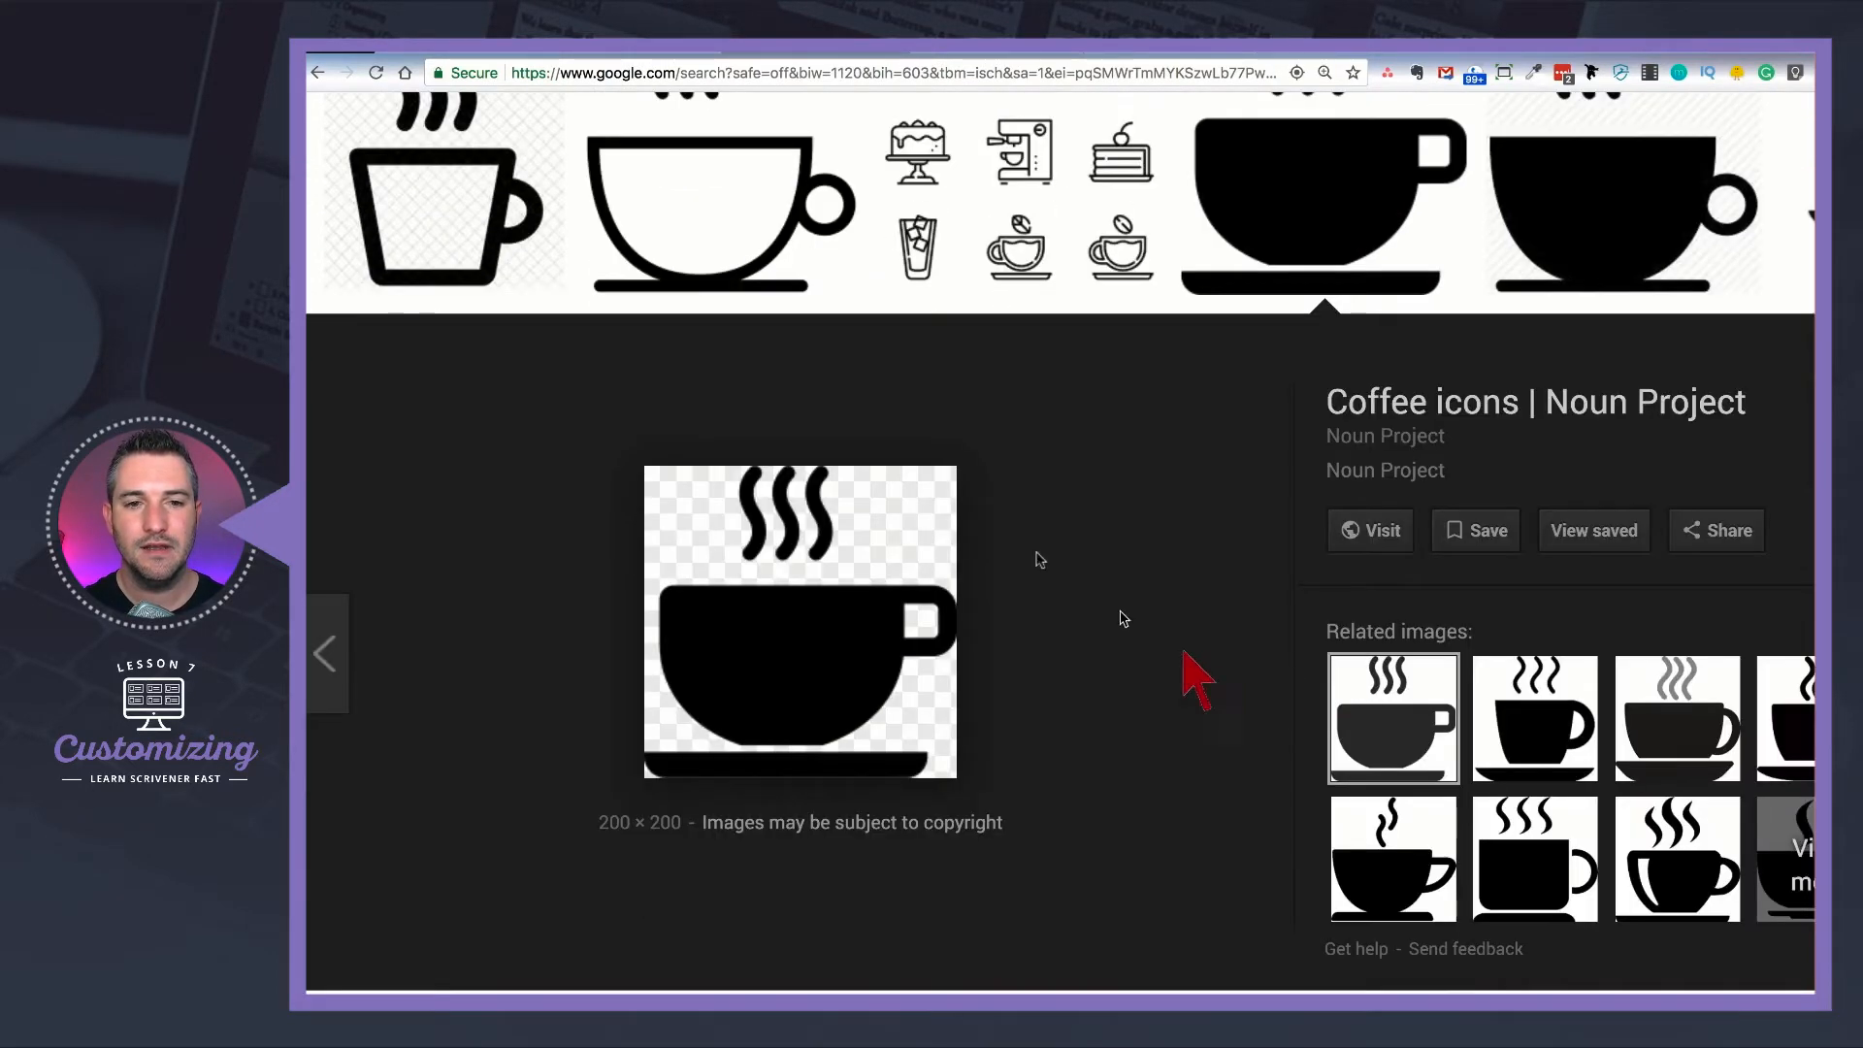
- Look through the Google Images results for "coffee icons blue png" and switch from the browser back to Scrivener
scroll(1130, 642, "up", 3)
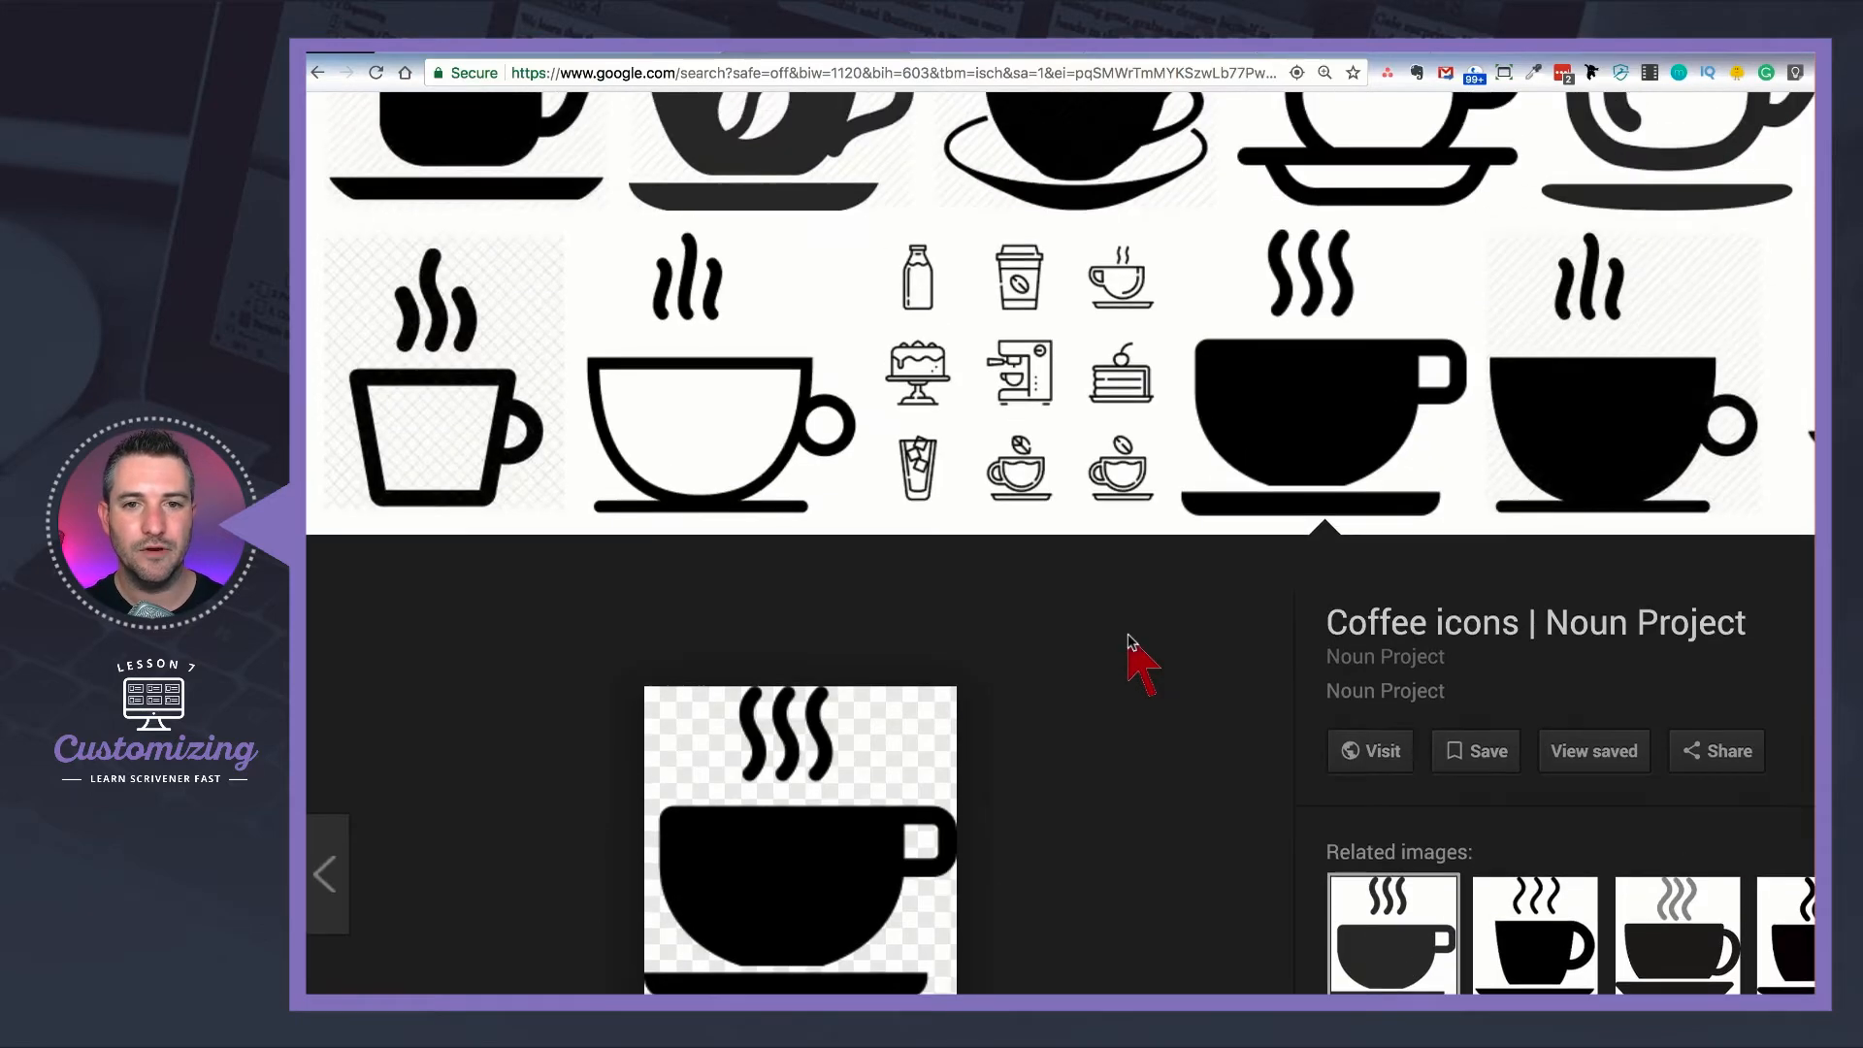
scroll(1130, 642, "up", 5)
left_click(691, 160)
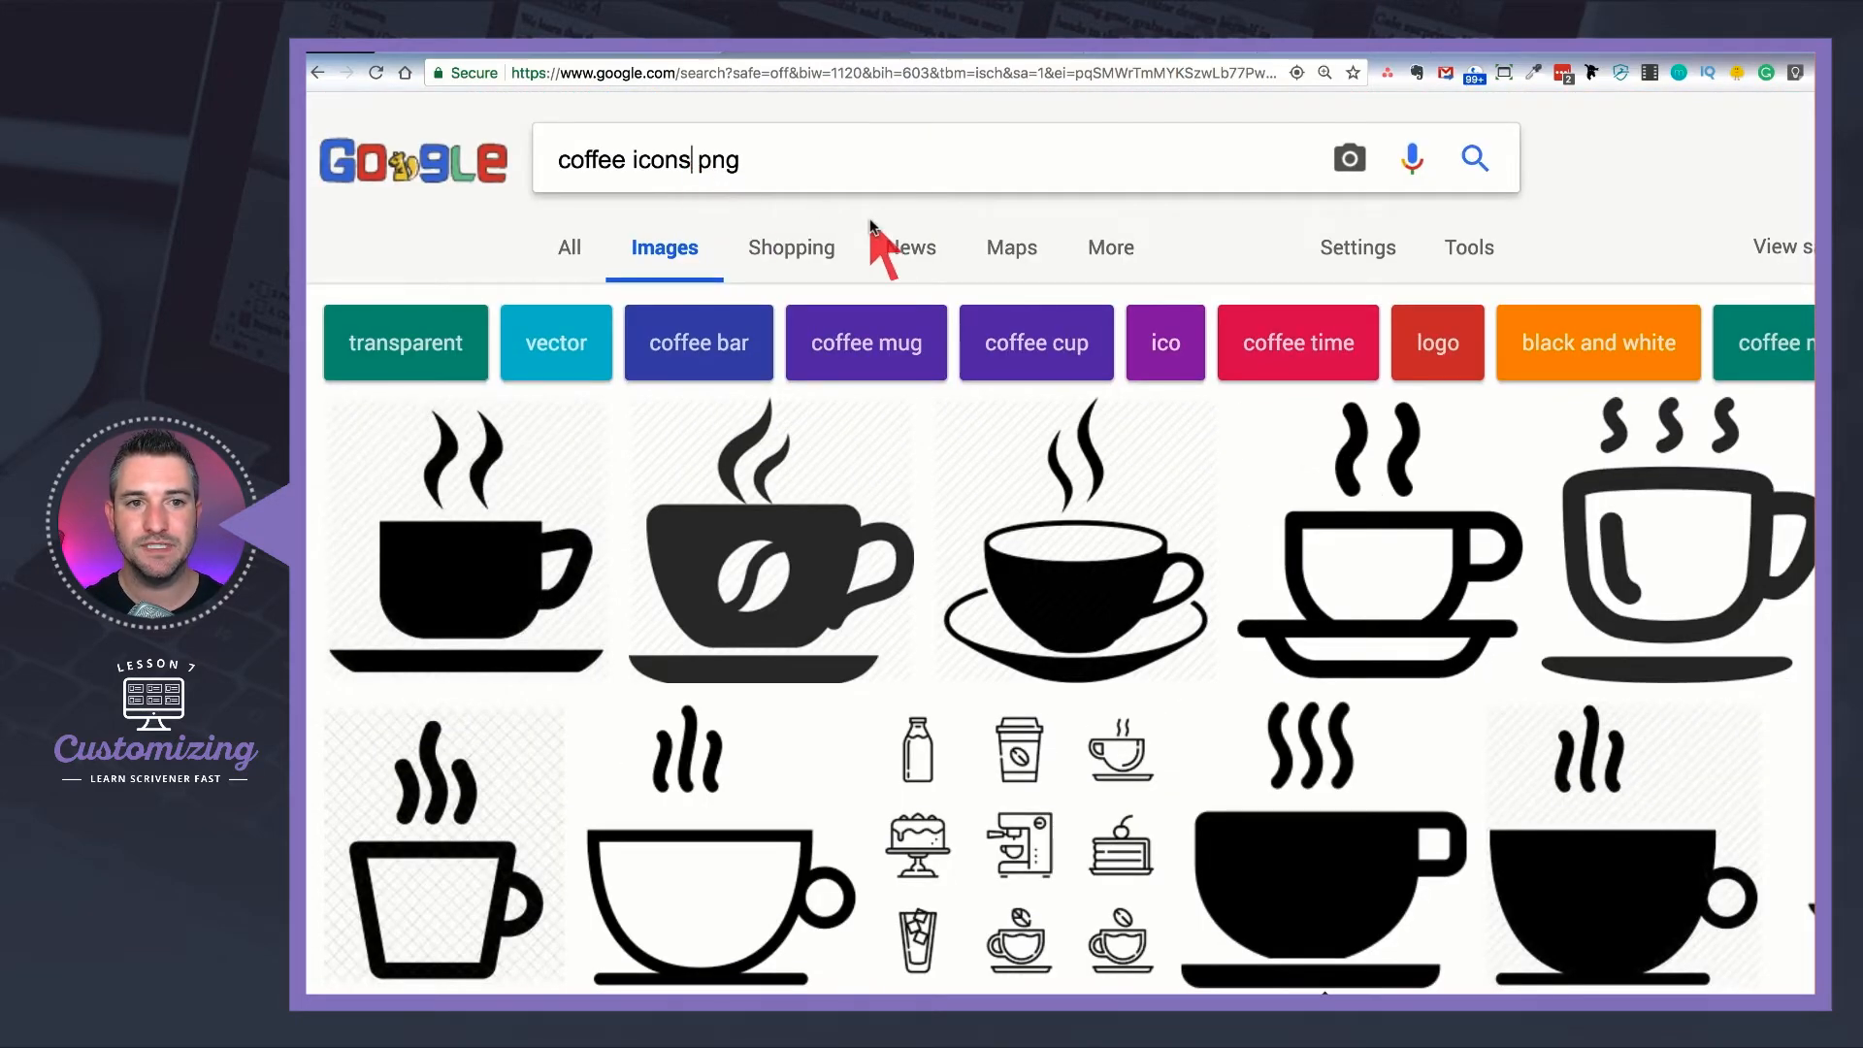
type("blue")
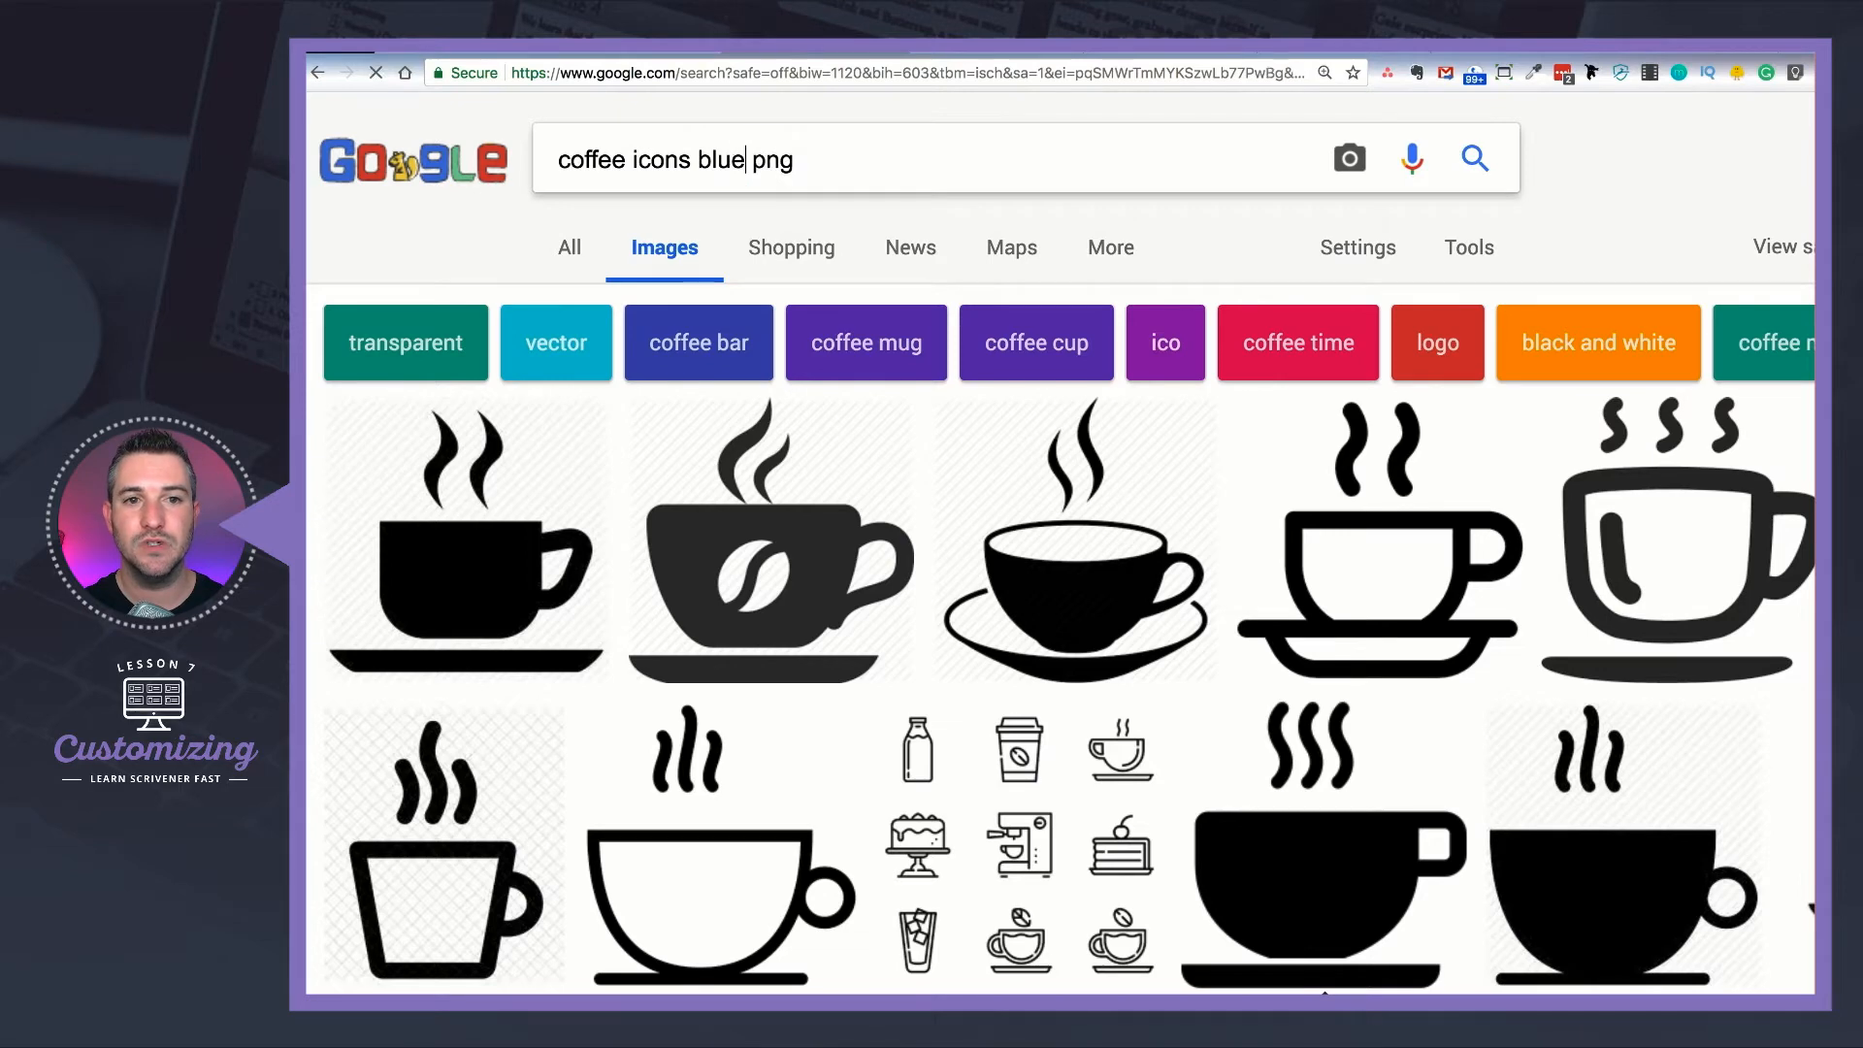
key("Return")
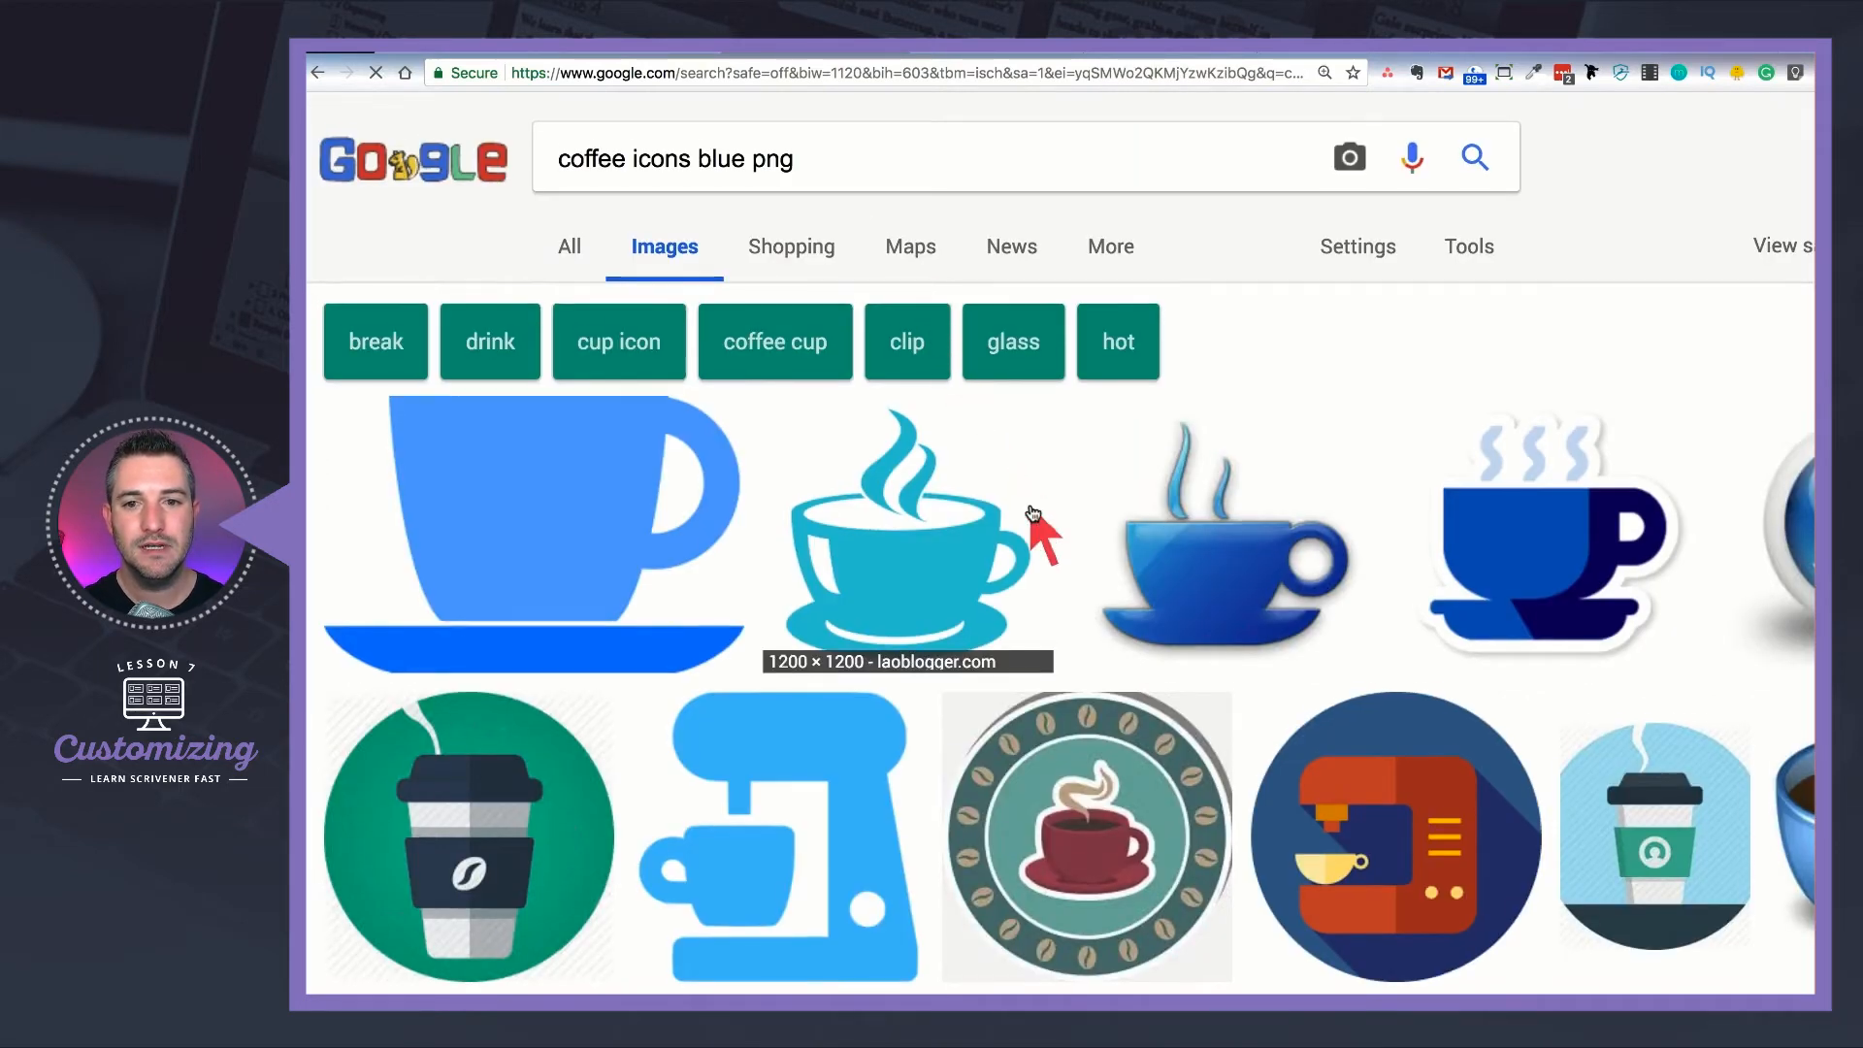
scroll(1036, 514, "down", 6)
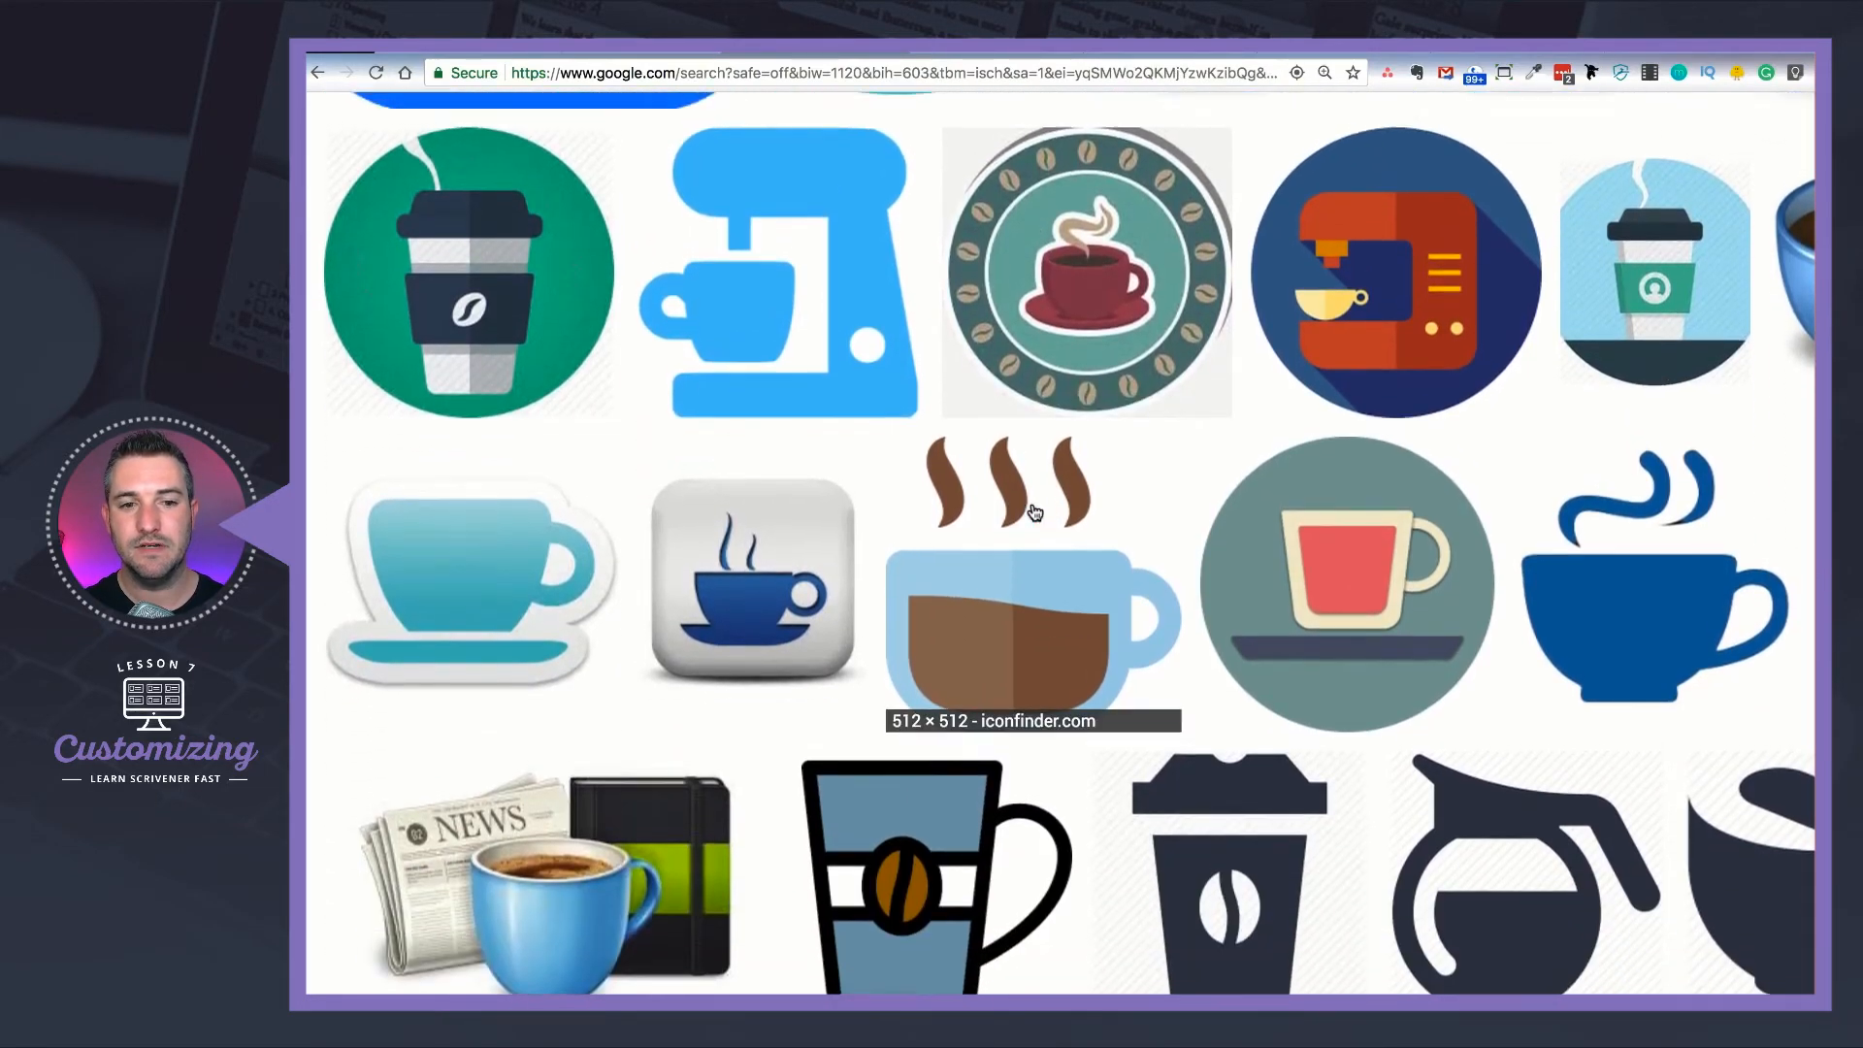
scroll(1032, 509, "up", 6)
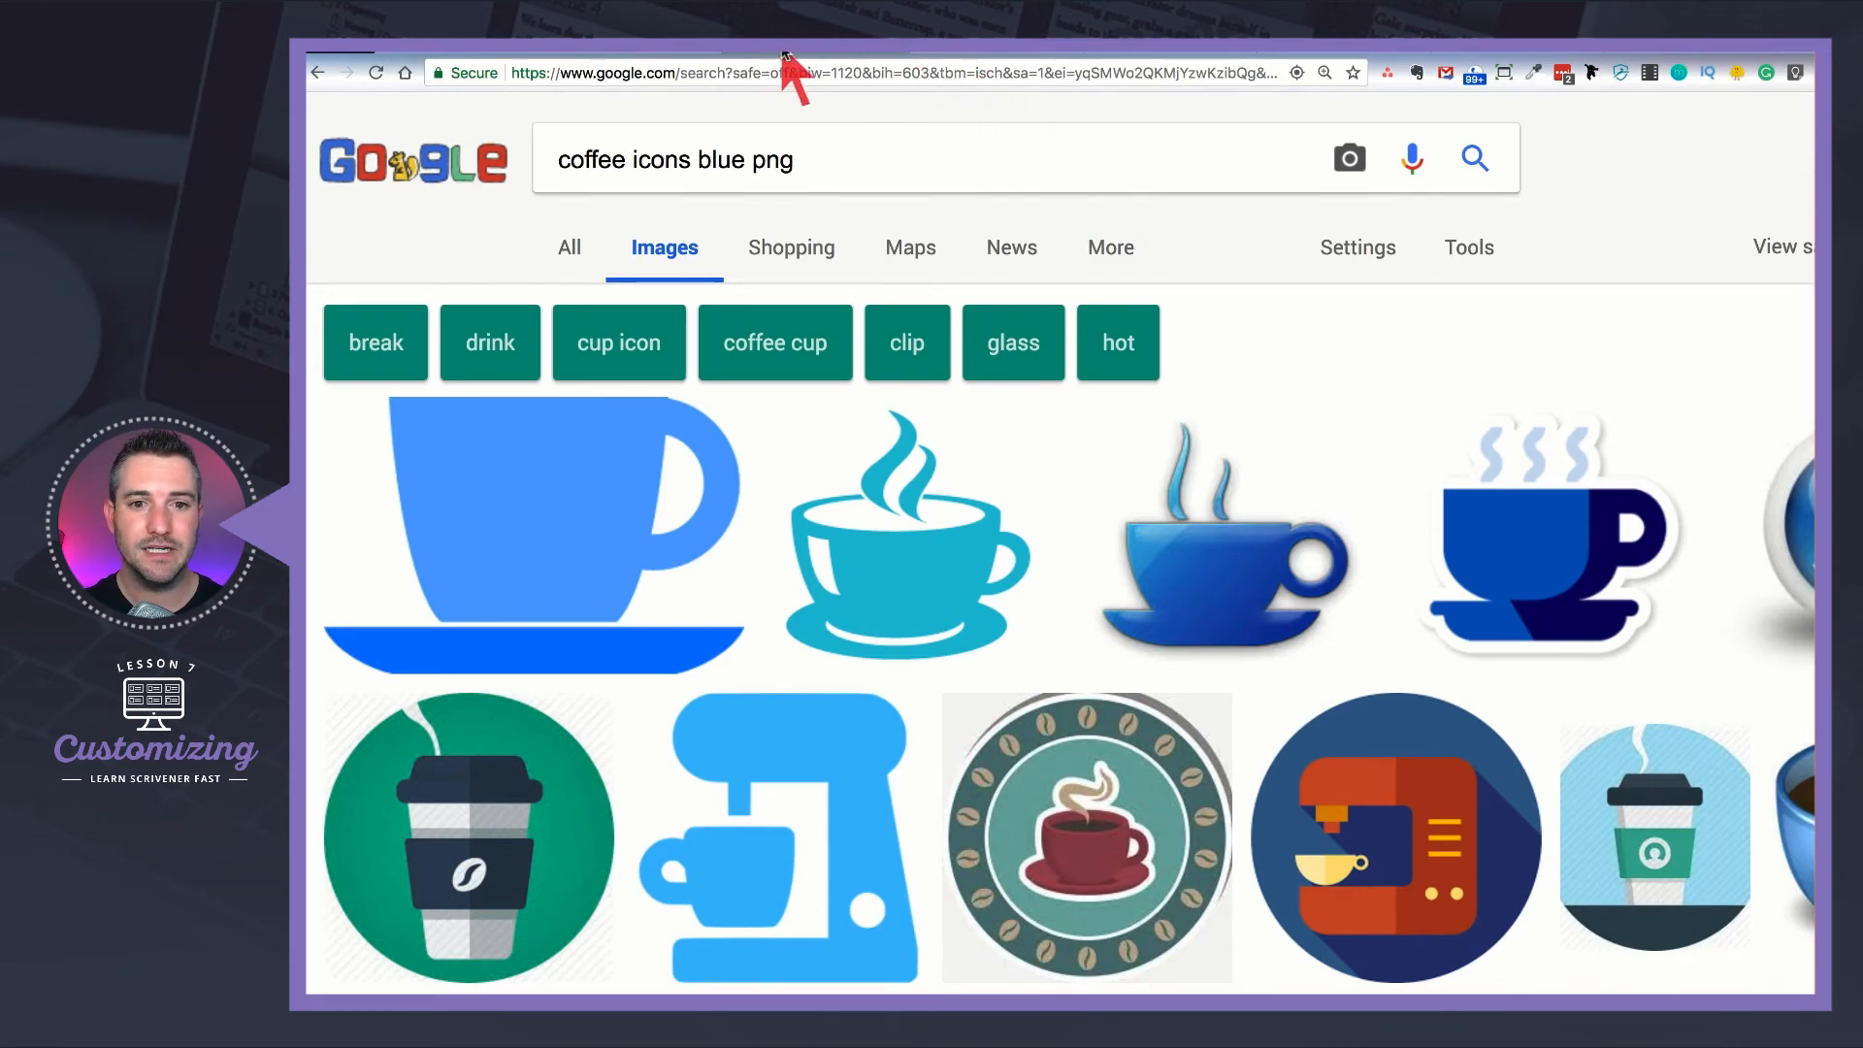
key("super+Tab")
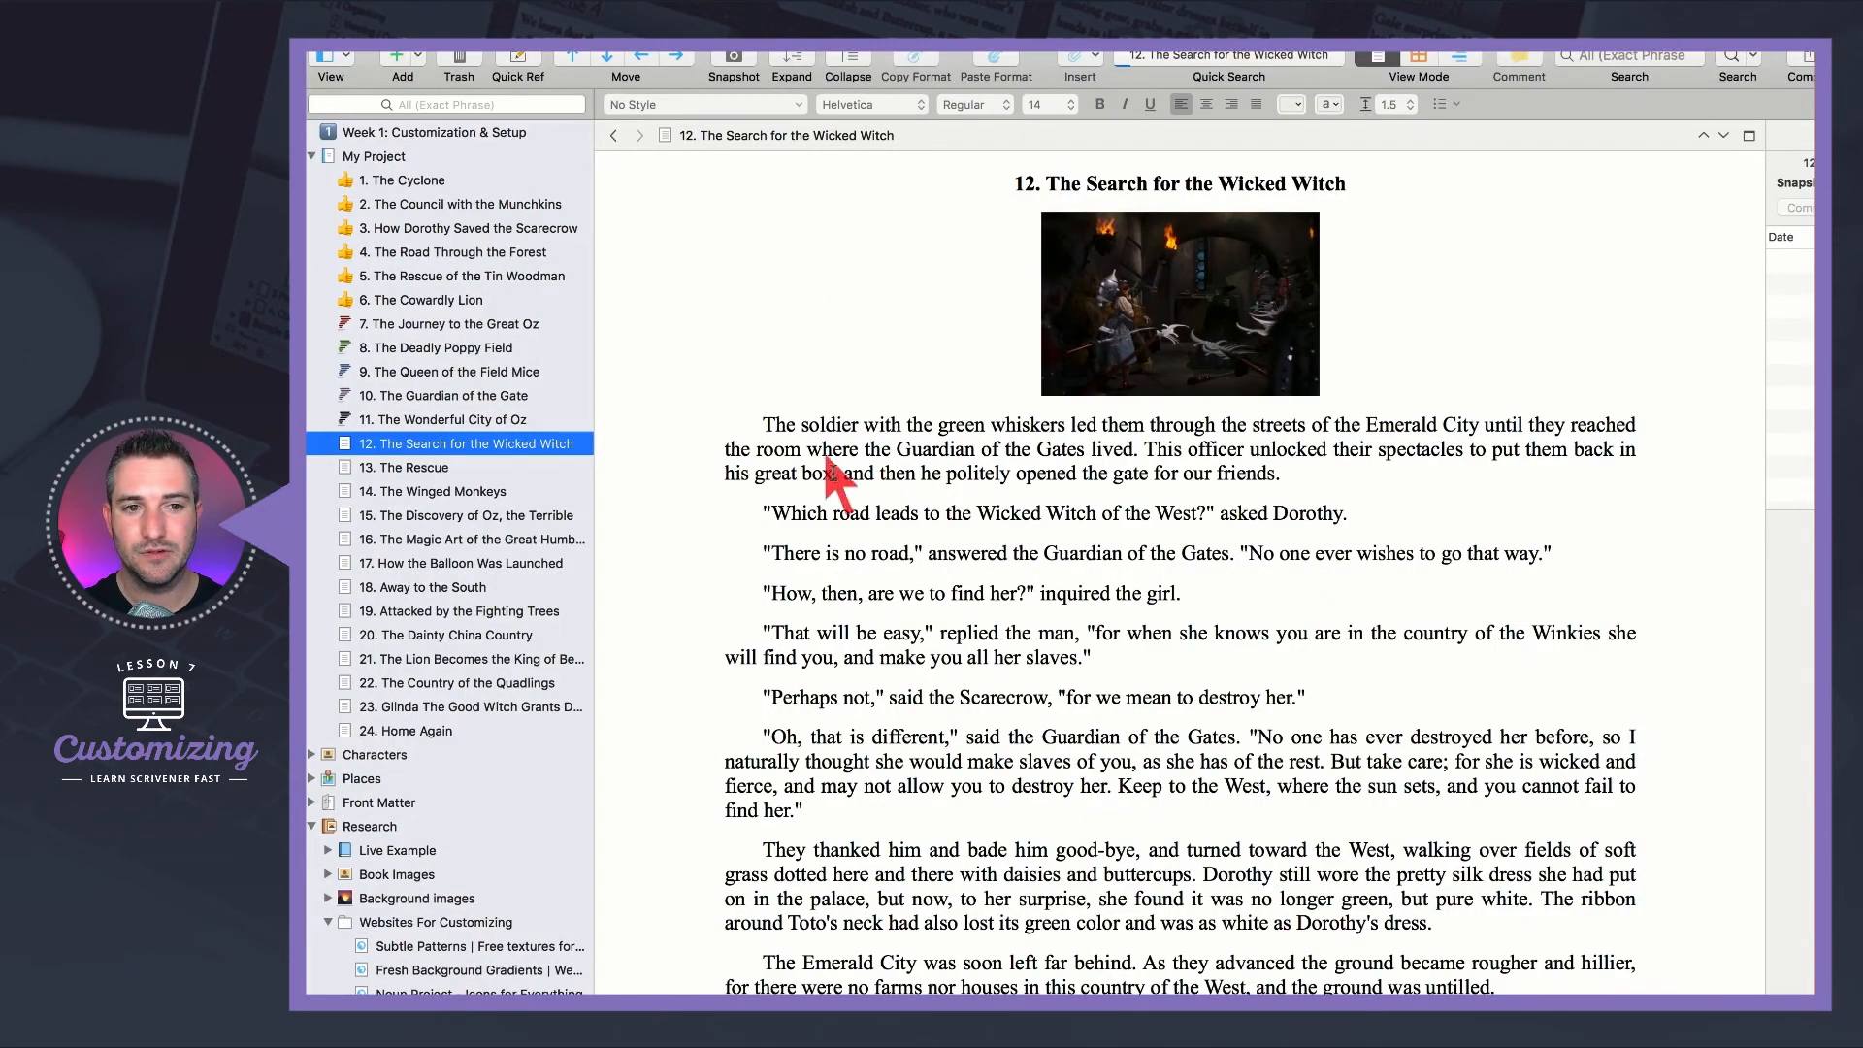